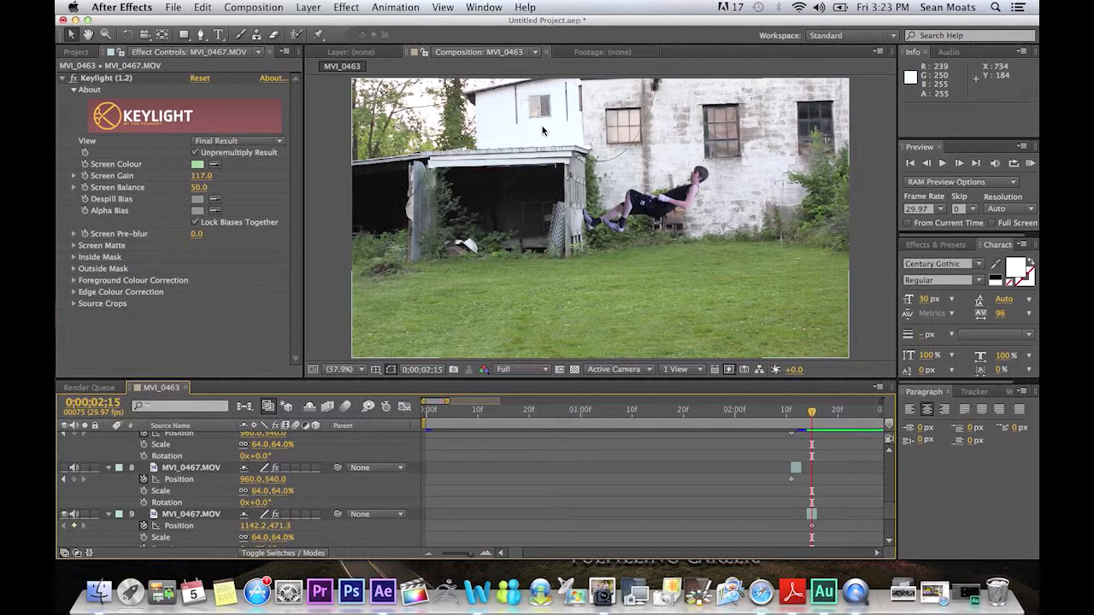
# Move layer 8 in the timeline to start at 0;00;02;14 and make it visible.
pyautogui.moveTo(887, 510); pyautogui.dragTo(889, 513)
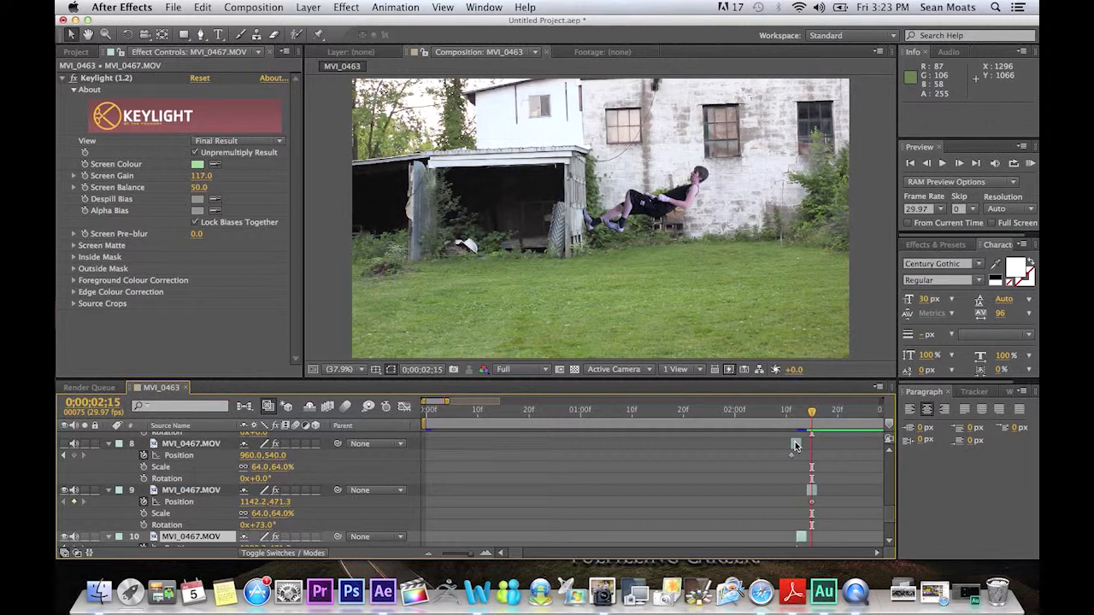
pyautogui.moveTo(795, 446); pyautogui.dragTo(811, 449)
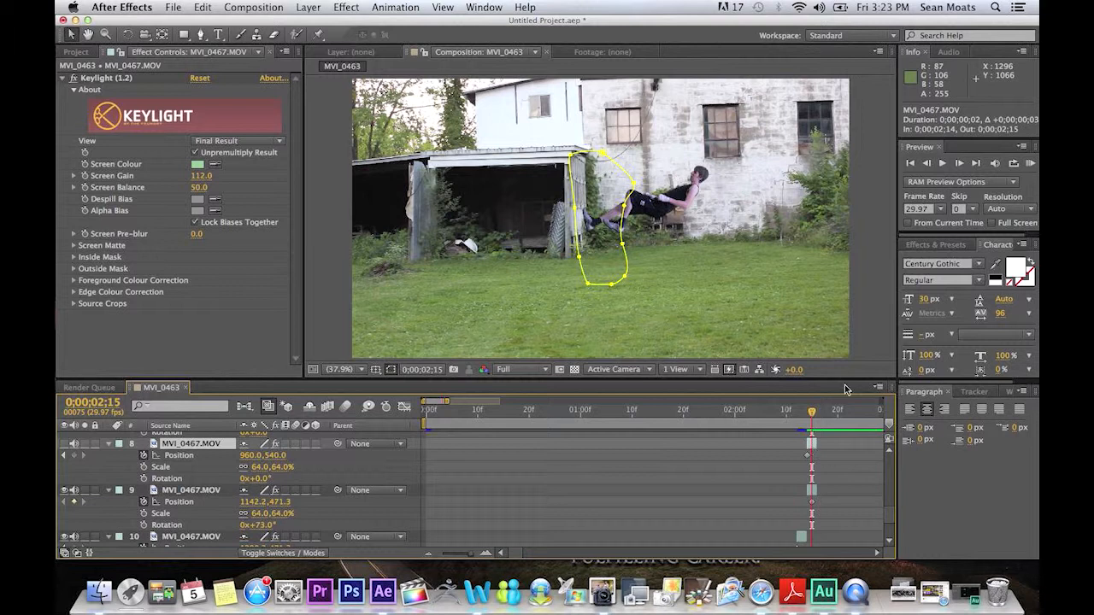
pyautogui.click(64, 444)
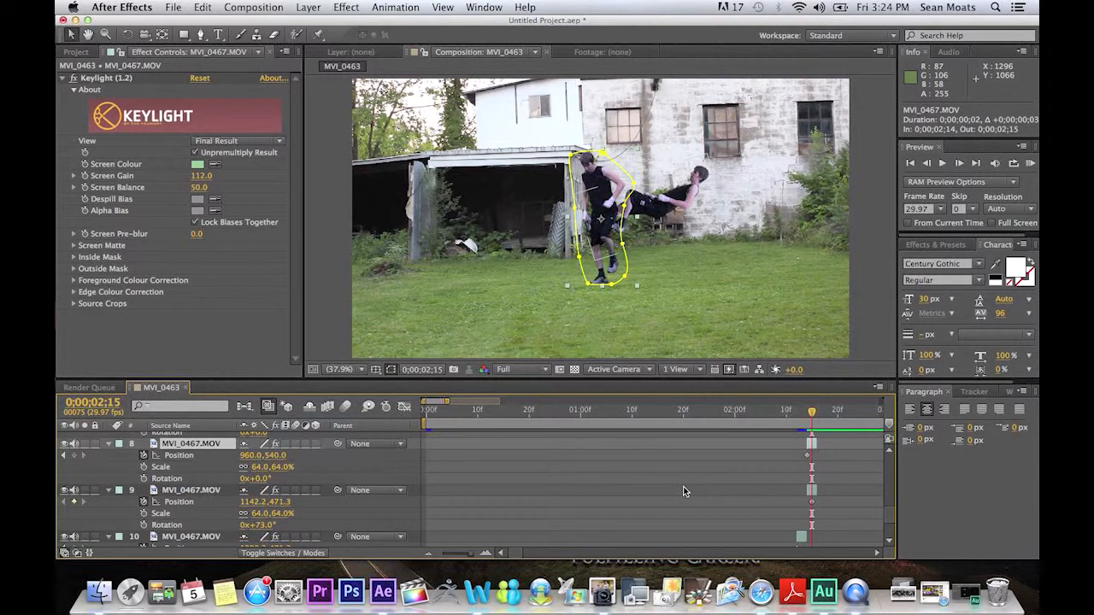
# Hide layer 8 and step frame by frame between 0;00;02;11 and 0;00;02;15 to review the figure's motion.
pyautogui.click(964, 532)
pyautogui.click(889, 523)
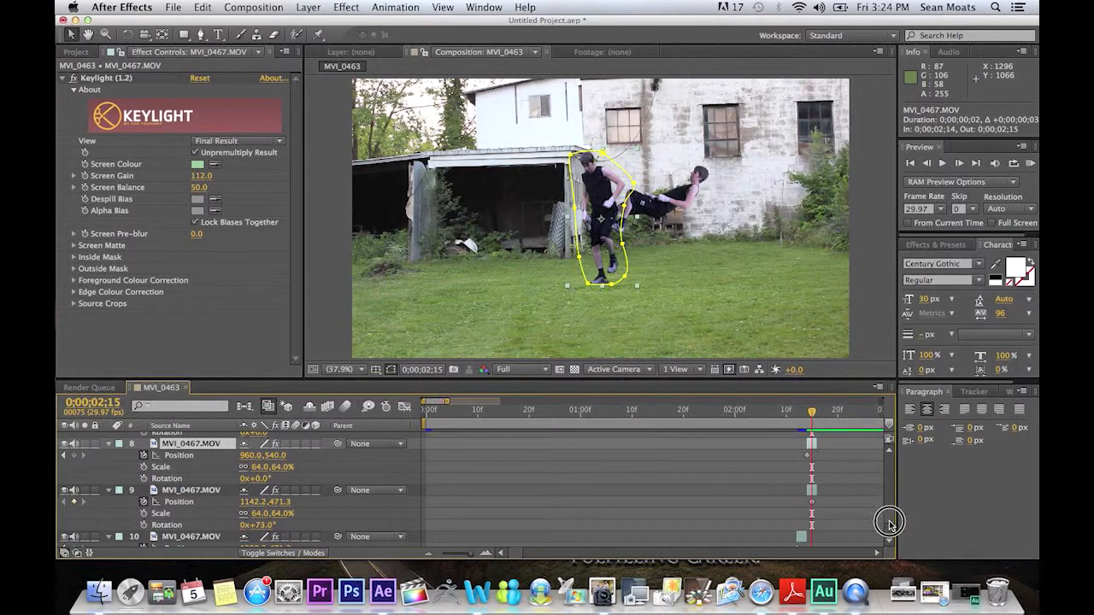
pyautogui.scroll(-5, 889, 532)
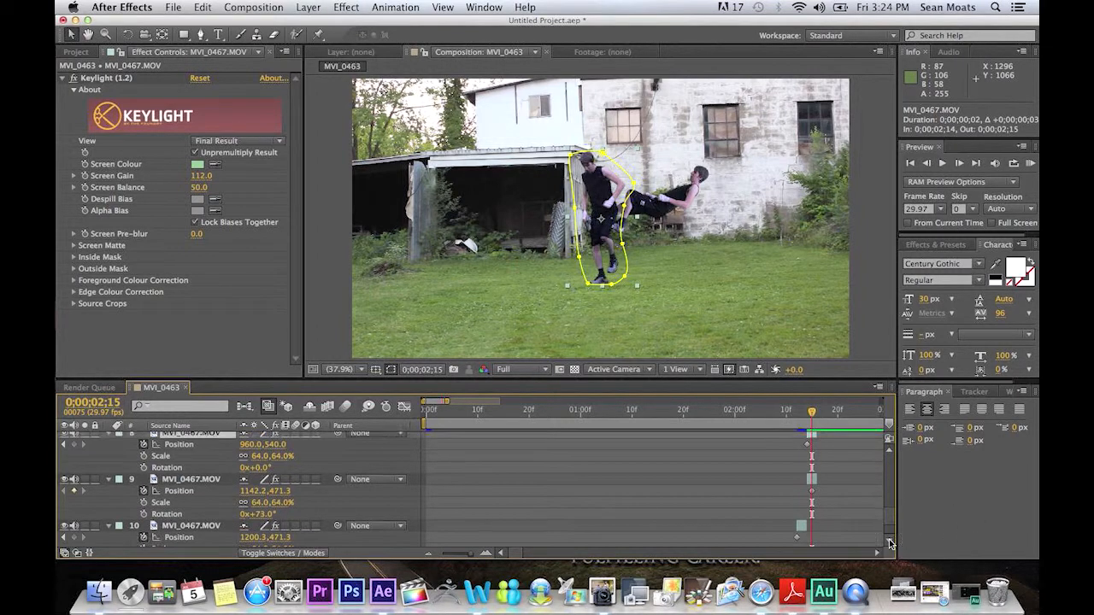
pyautogui.click(890, 452)
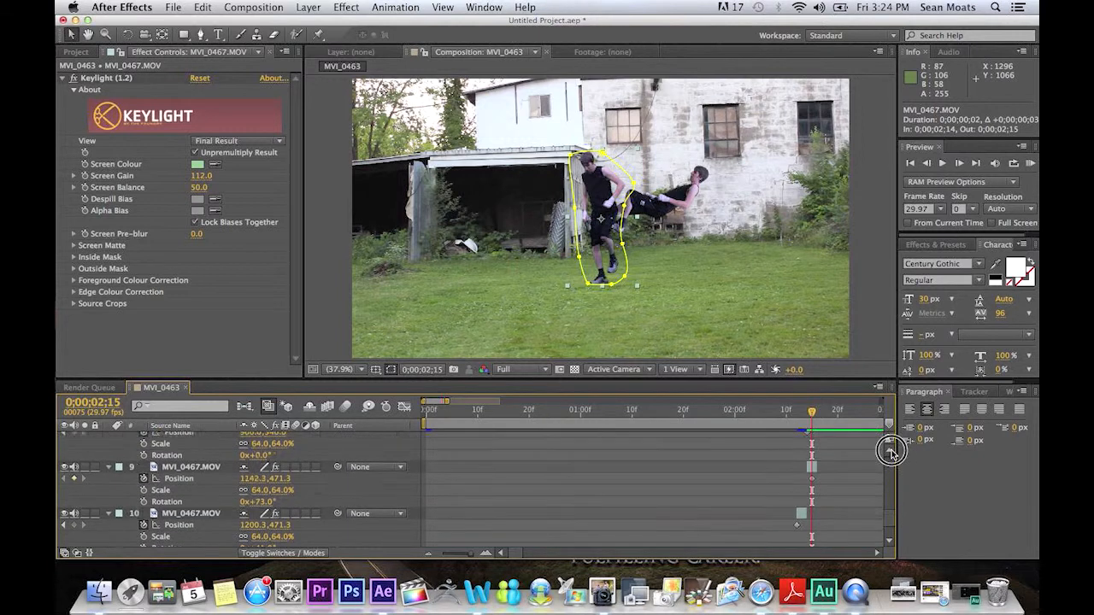
pyautogui.click(64, 454)
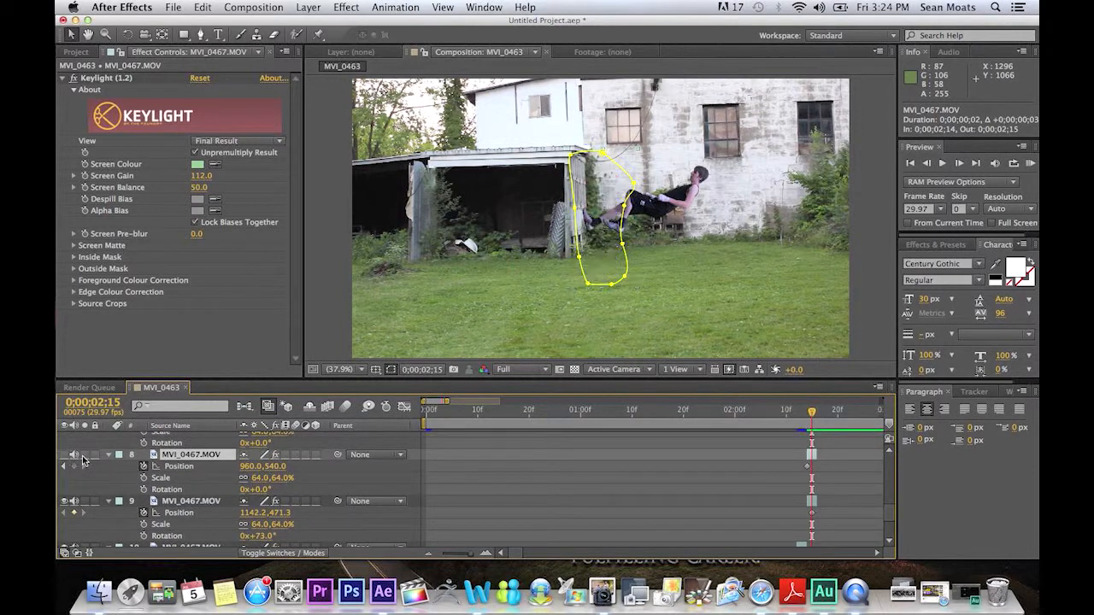
pyautogui.click(927, 163)
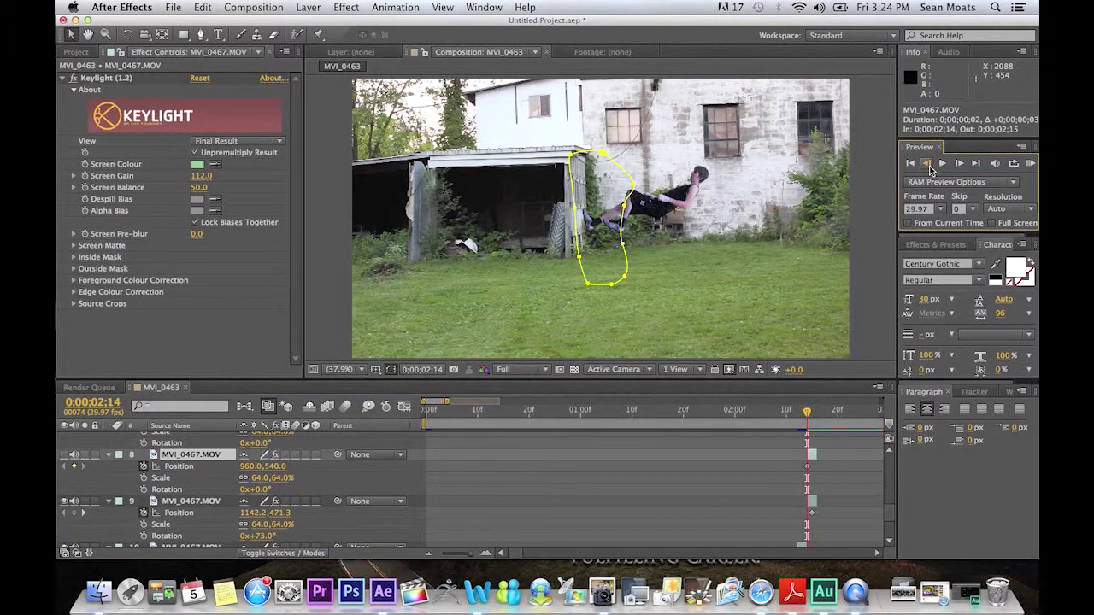
pyautogui.click(927, 164)
pyautogui.click(930, 168)
pyautogui.click(929, 167)
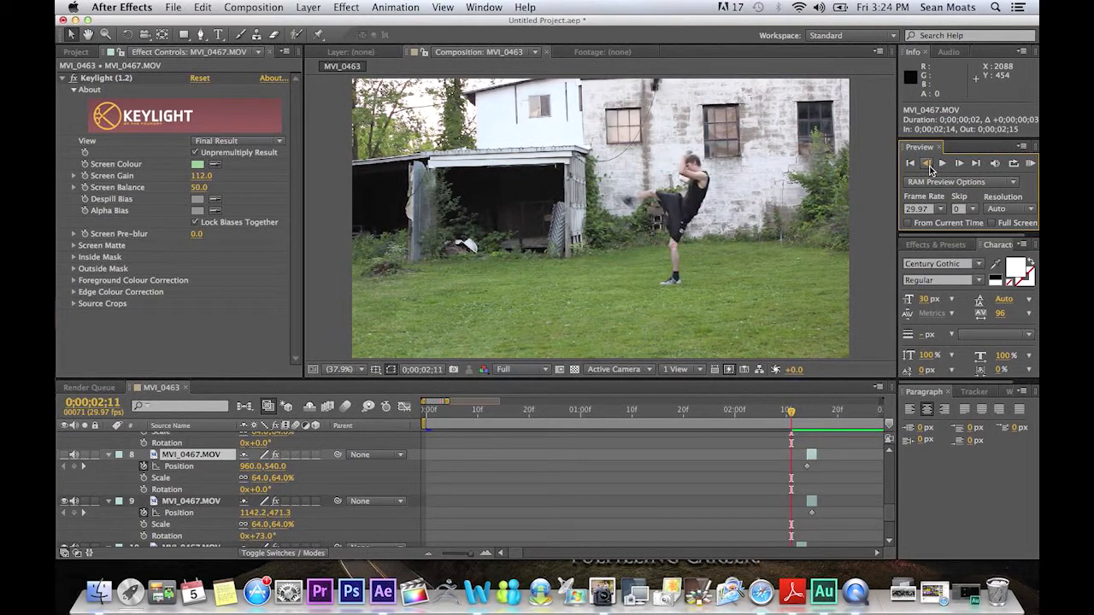
pyautogui.click(959, 164)
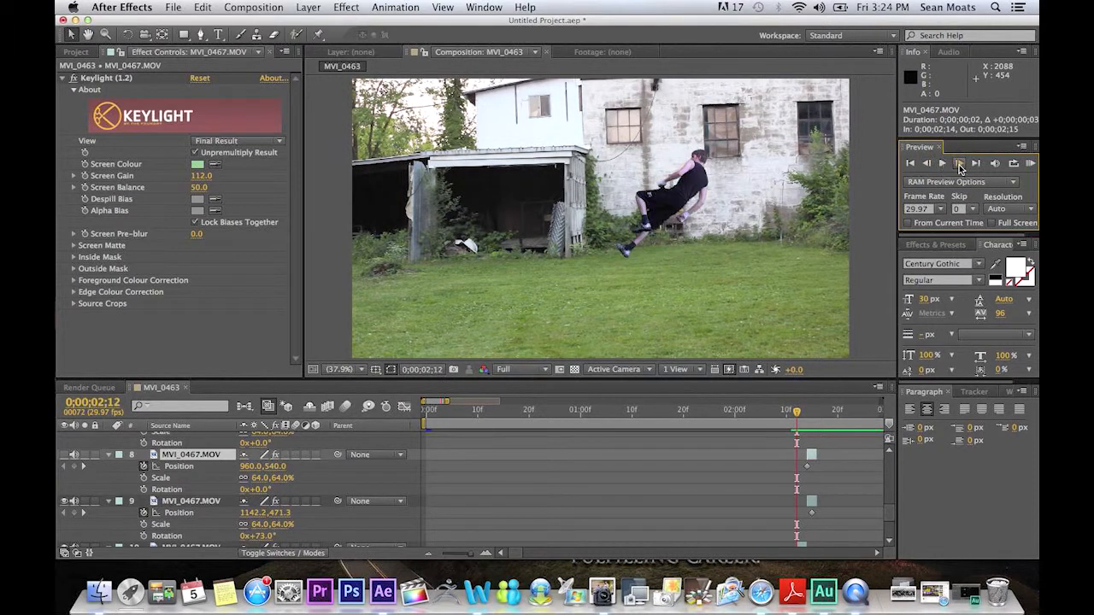
pyautogui.click(958, 164)
pyautogui.click(958, 165)
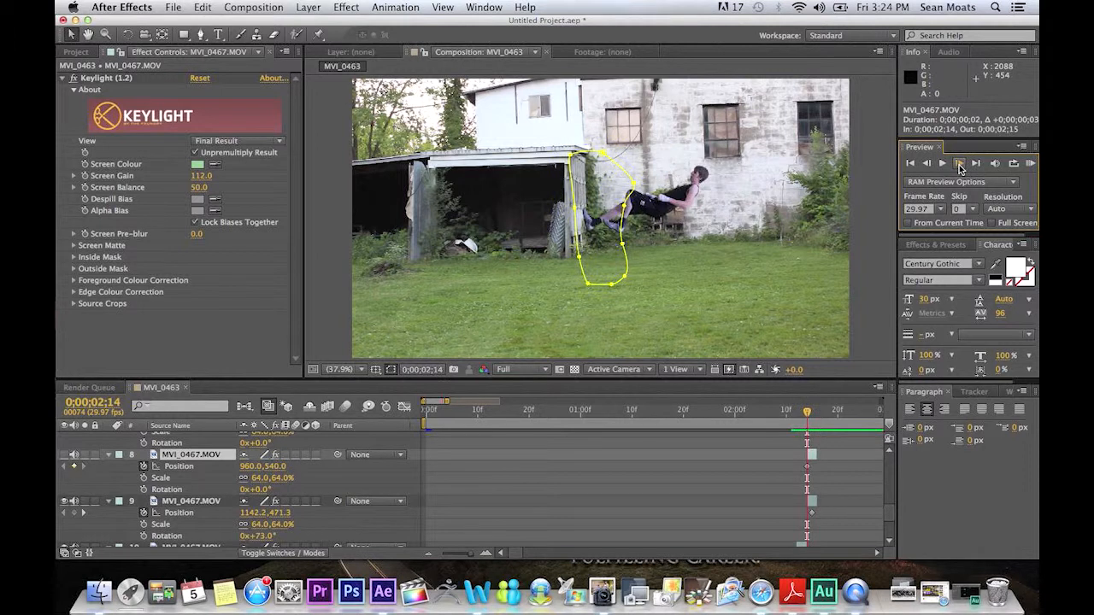
pyautogui.click(959, 164)
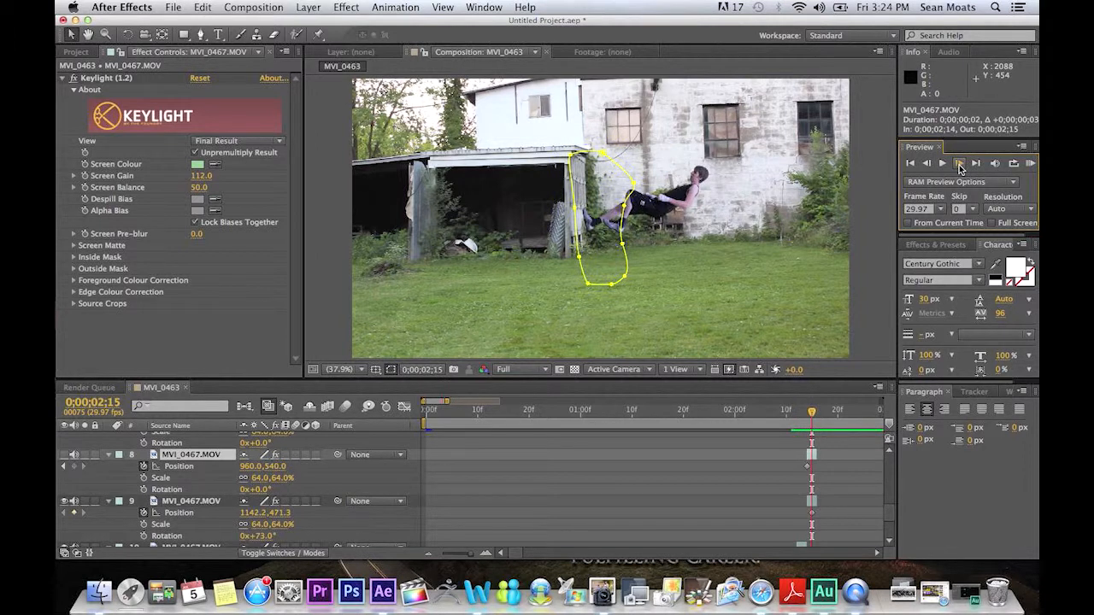
# Show layer 8 and pose its figure with rotation 97° and position 1078.8, 421.2, removing the earlier Position keyframe.
pyautogui.click(64, 455)
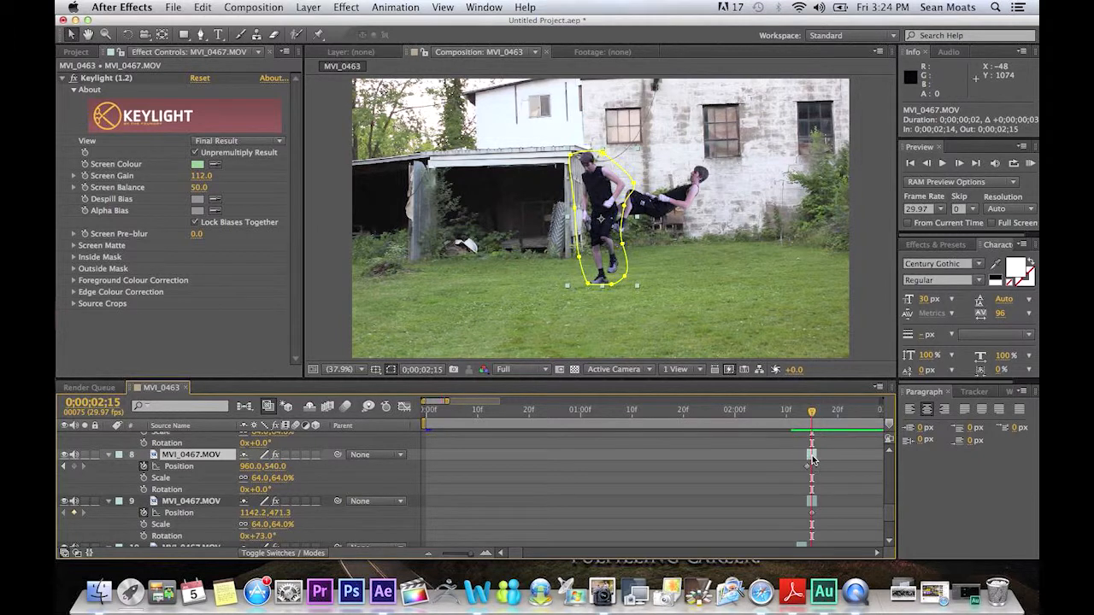
pyautogui.moveTo(259, 493); pyautogui.dragTo(330, 493)
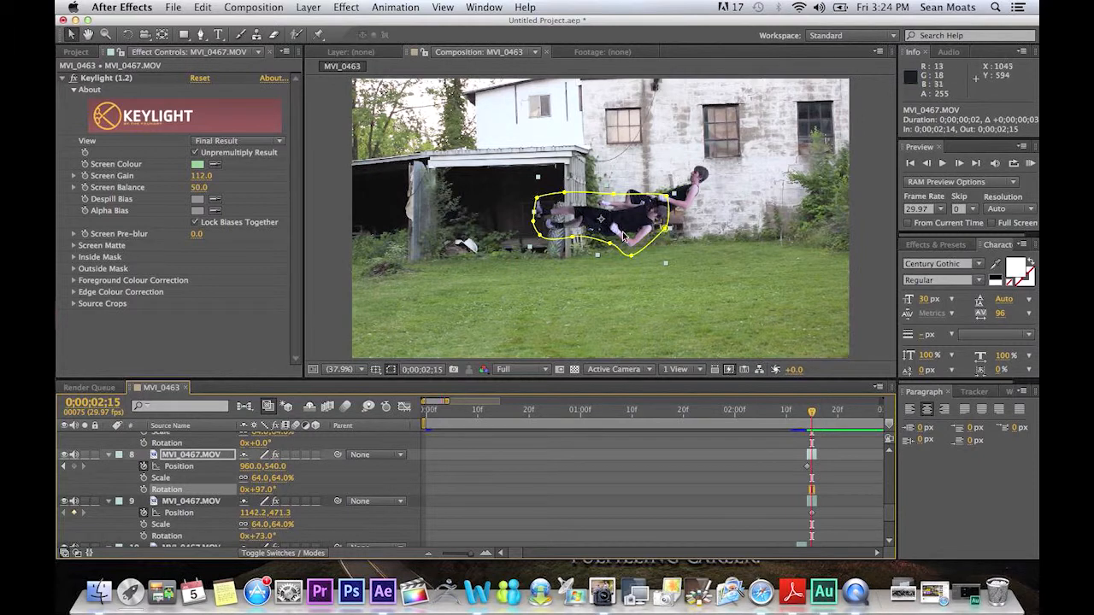
pyautogui.moveTo(628, 234); pyautogui.dragTo(666, 197)
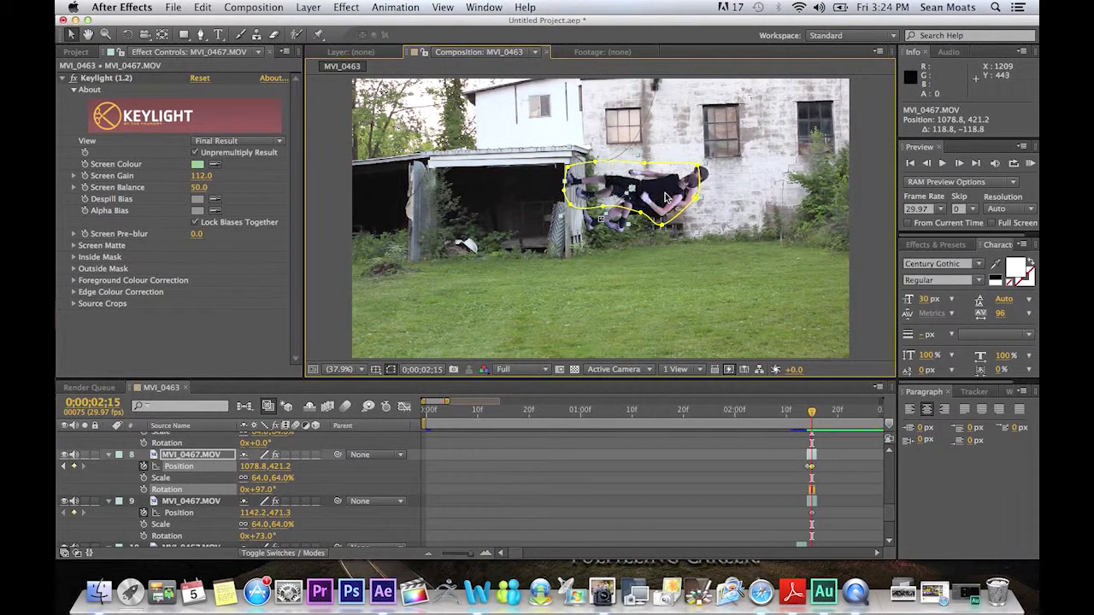
pyautogui.click(809, 469)
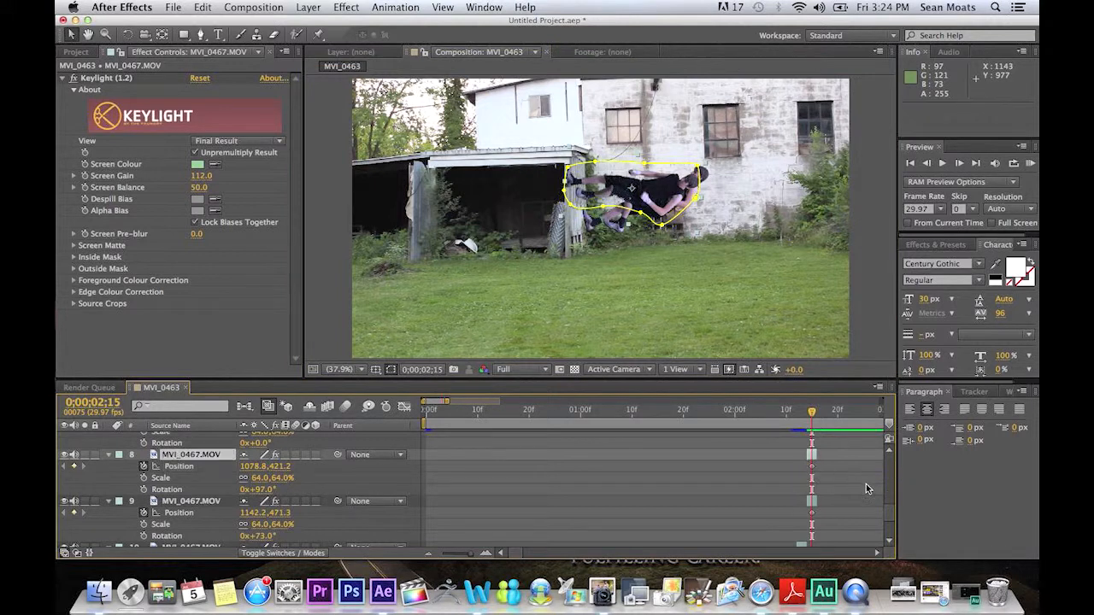
# Move layer 8 to start at 0;00;02;16 and trim its beginning to 0;00;02;17, leaving a single frame.
pyautogui.scroll(3, 889, 506)
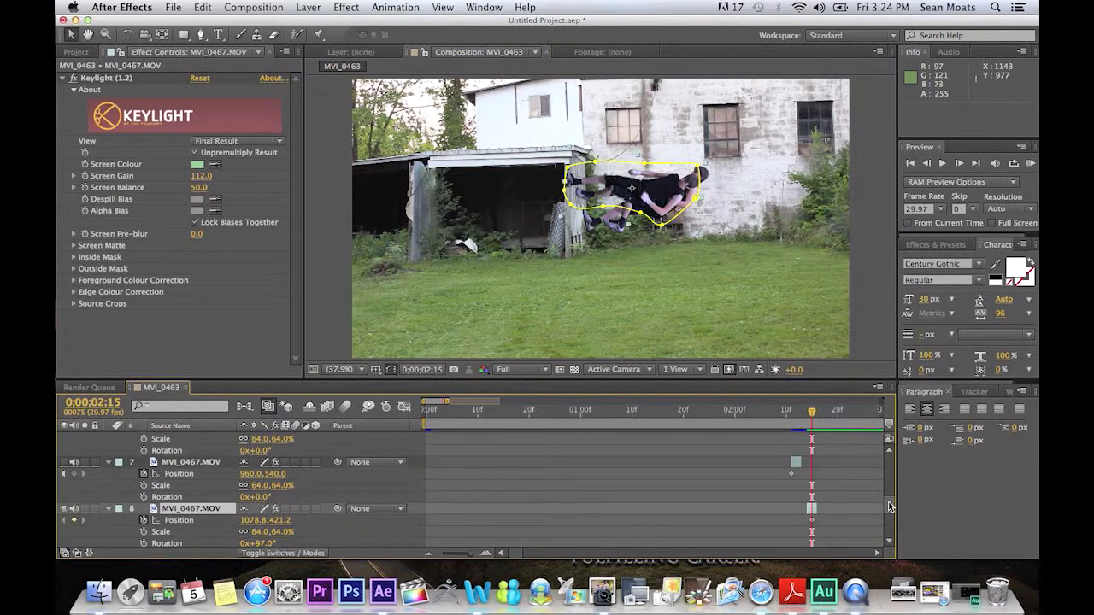
pyautogui.scroll(-3, 889, 506)
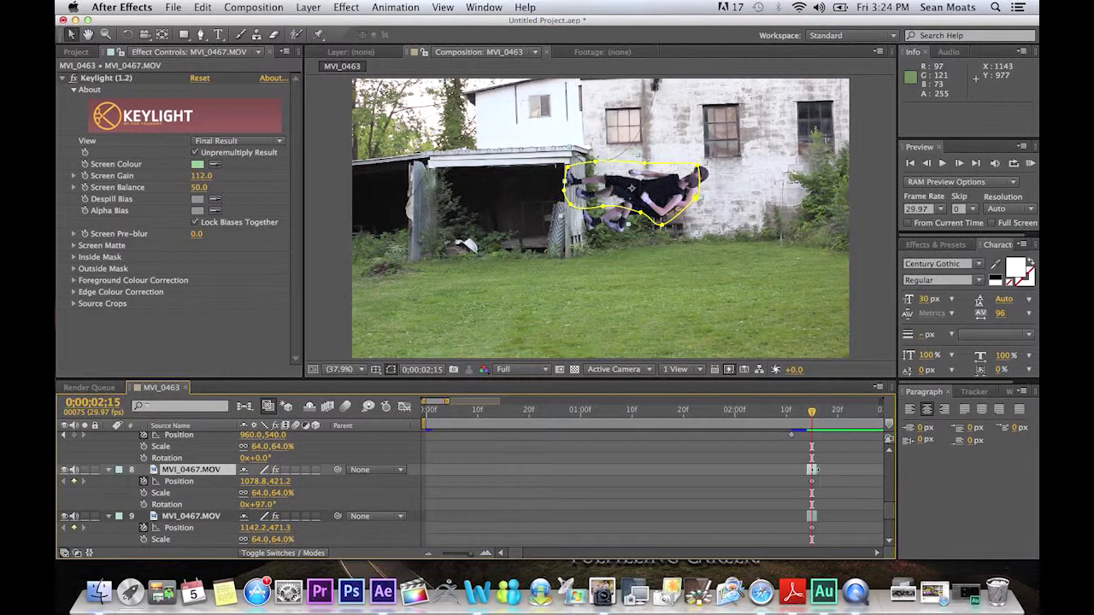
pyautogui.click(958, 163)
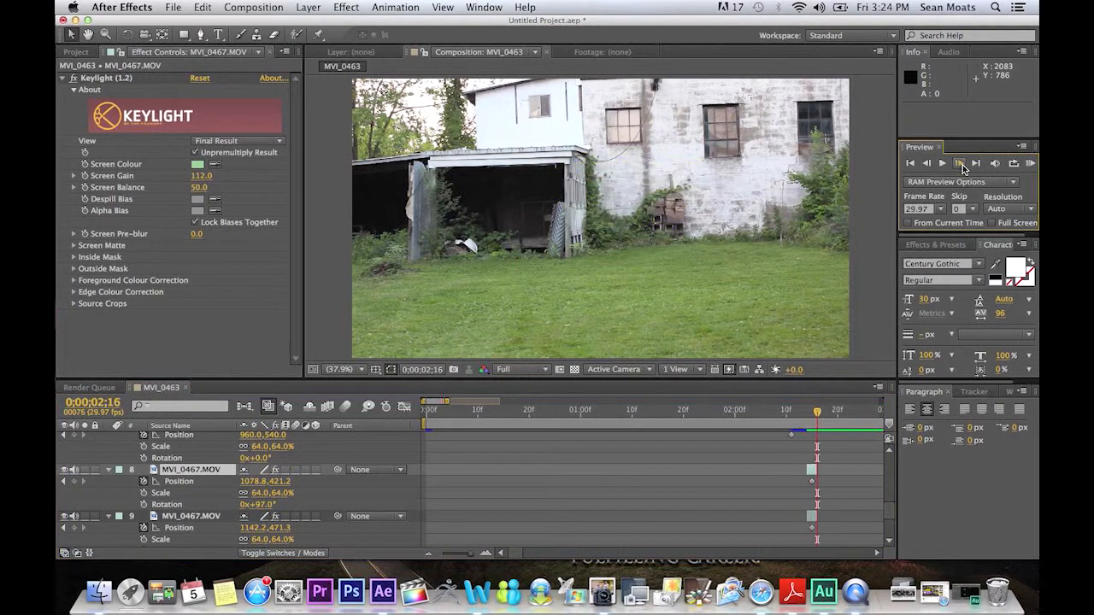
pyautogui.moveTo(811, 474); pyautogui.dragTo(822, 474)
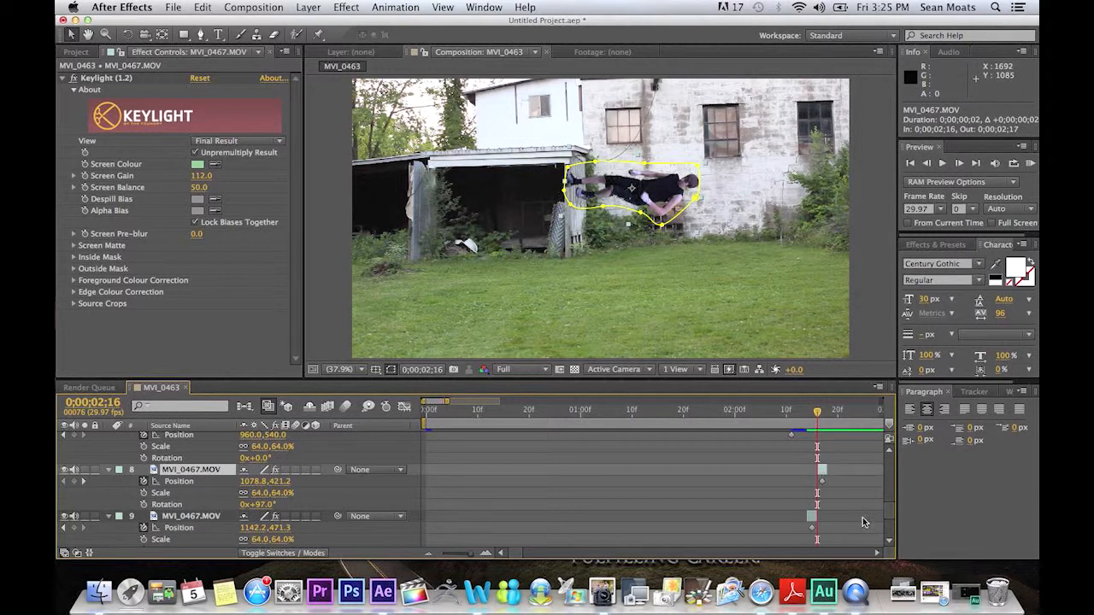
pyautogui.click(959, 163)
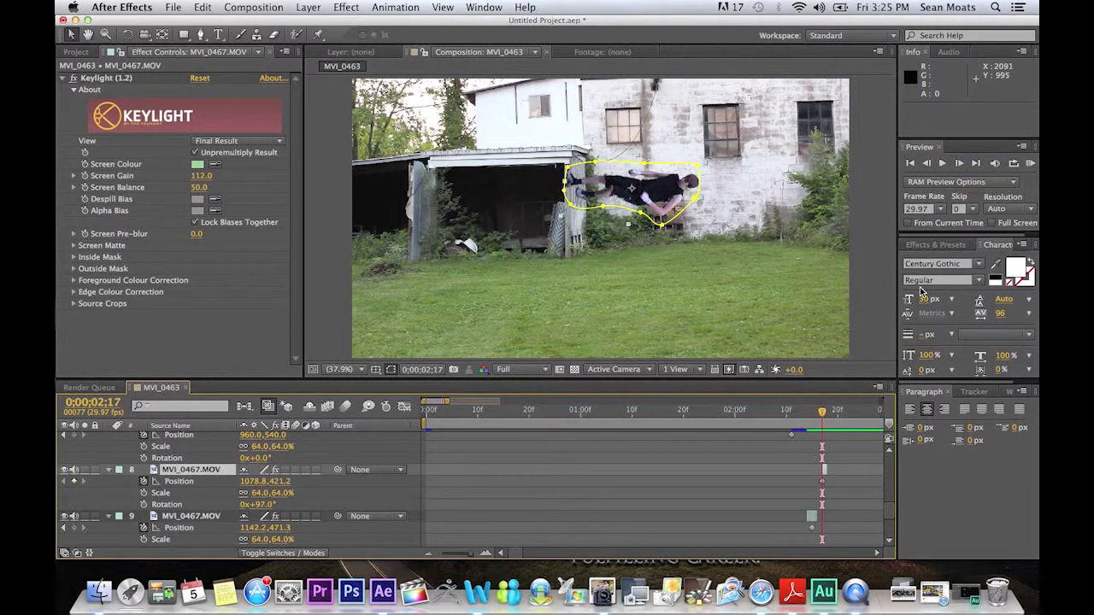
pyautogui.click(925, 163)
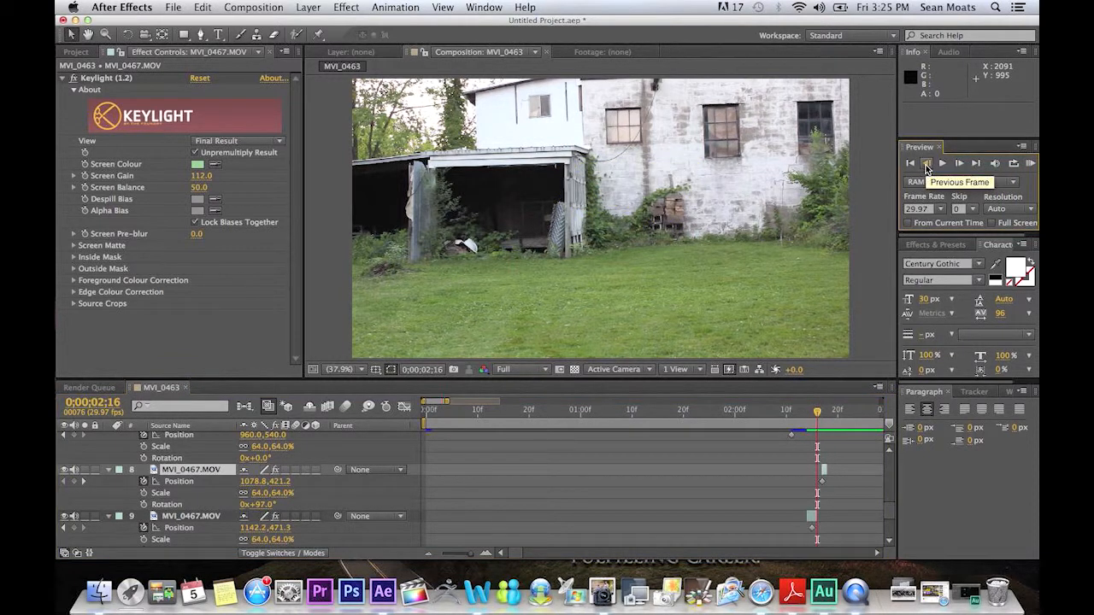
pyautogui.click(959, 167)
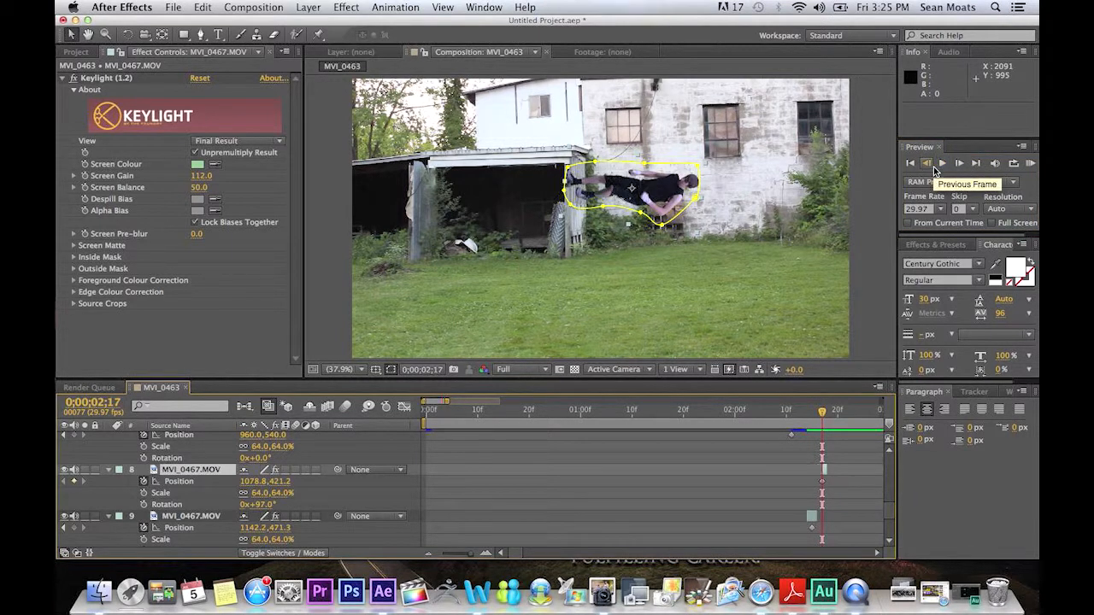
# Trim the beginning of layer 10 to 0;00;02;13 and of layer 9 to 0;00;02;15 so each lasts one frame.
pyautogui.scroll(1, 892, 512)
pyautogui.scroll(-4, 892, 513)
pyautogui.moveTo(795, 413); pyautogui.dragTo(802, 414)
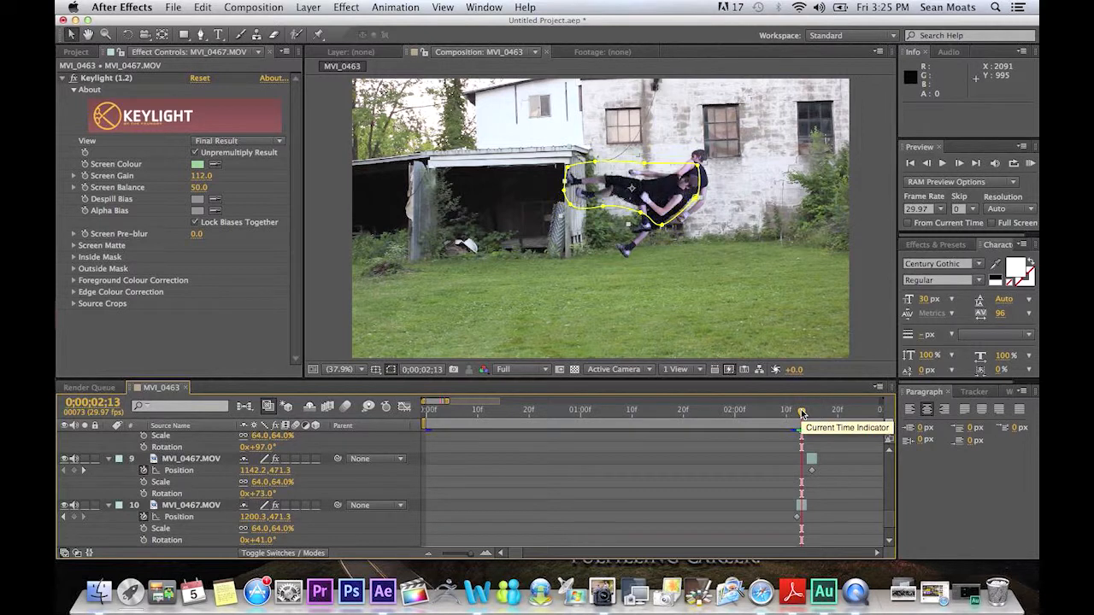
pyautogui.click(801, 505)
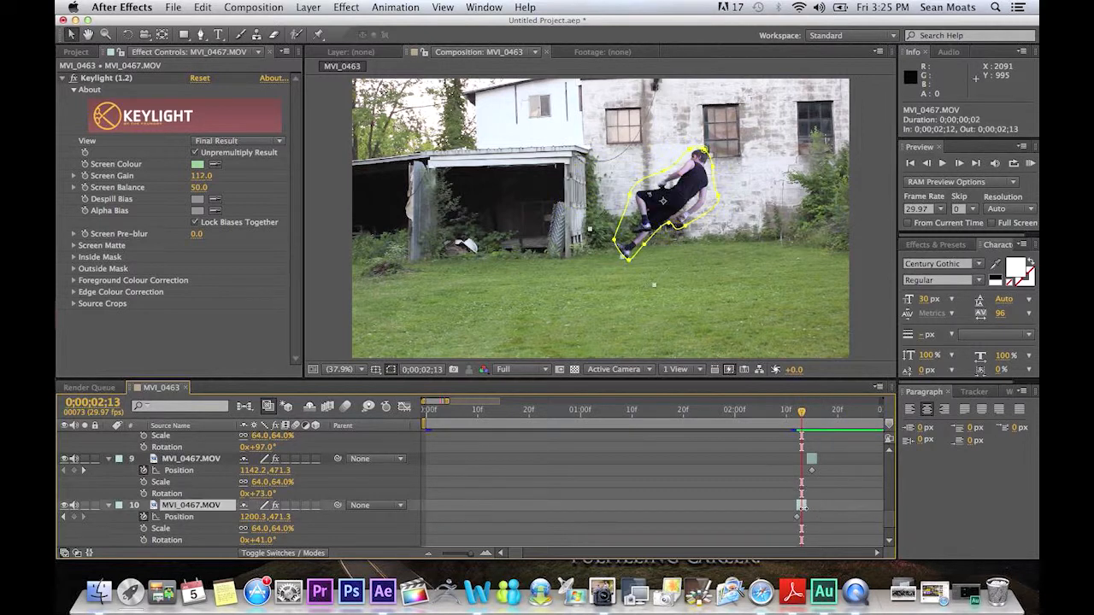
pyautogui.click(811, 459)
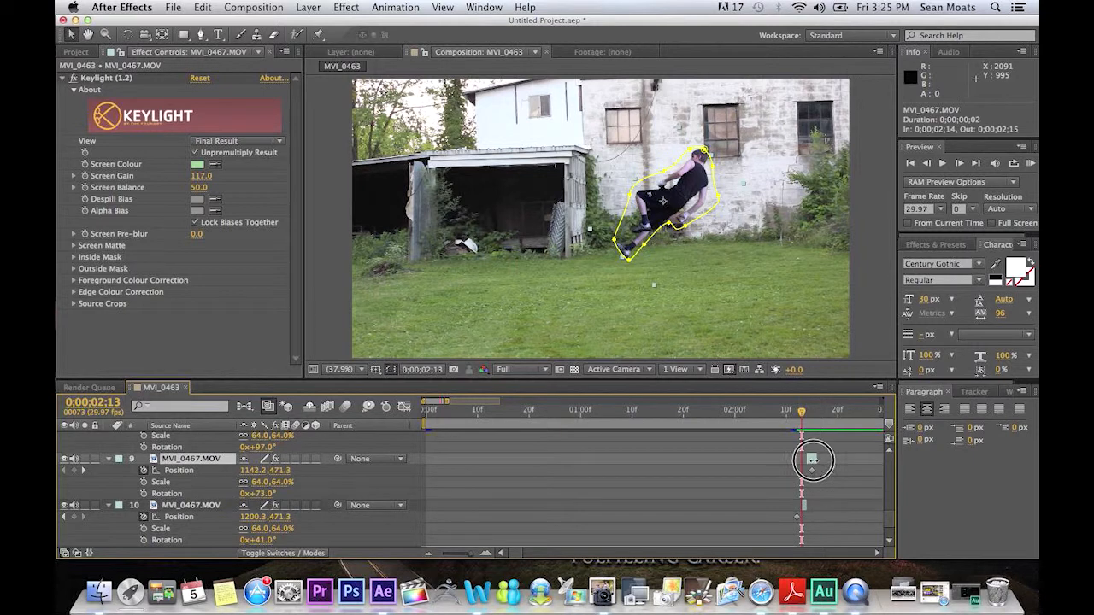
pyautogui.moveTo(807, 414); pyautogui.dragTo(811, 414)
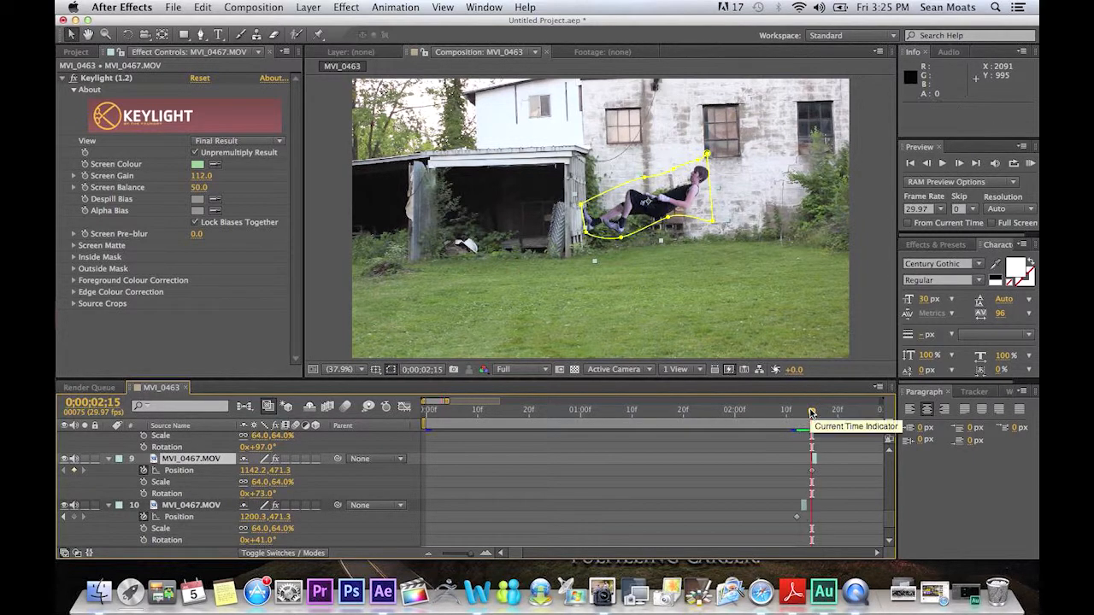
# Line up the single-frame layers consecutively, starting layer 10 at 0;00;02;12, layer 9 at 0;00;02;13 and layer 8 at 0;00;02;14.
pyautogui.moveTo(811, 414); pyautogui.dragTo(797, 413)
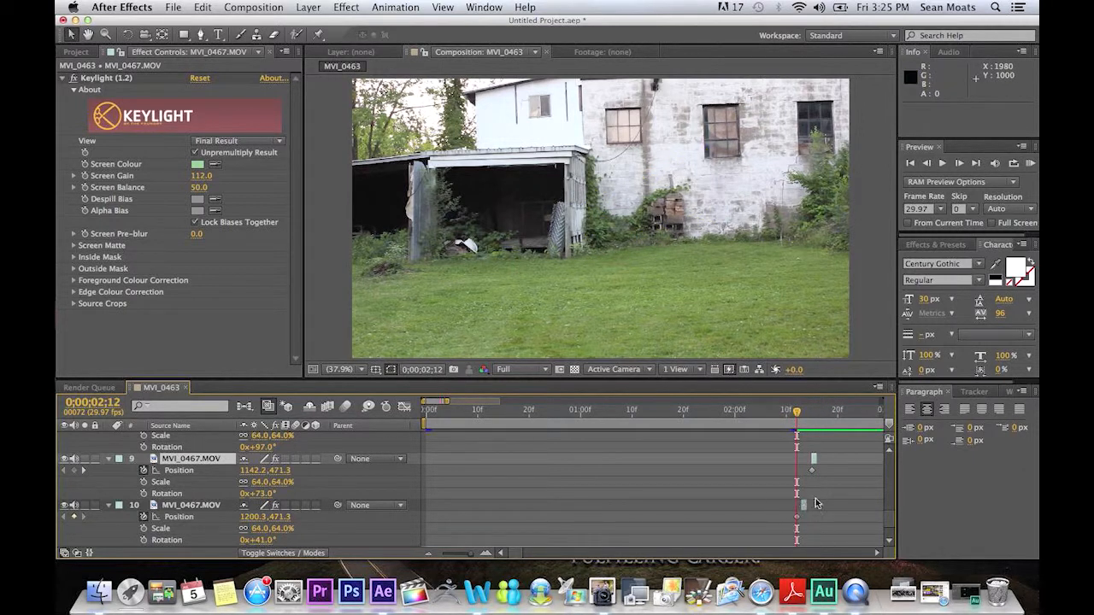
pyautogui.moveTo(443, 404); pyautogui.dragTo(435, 402)
pyautogui.moveTo(514, 558); pyautogui.dragTo(521, 557)
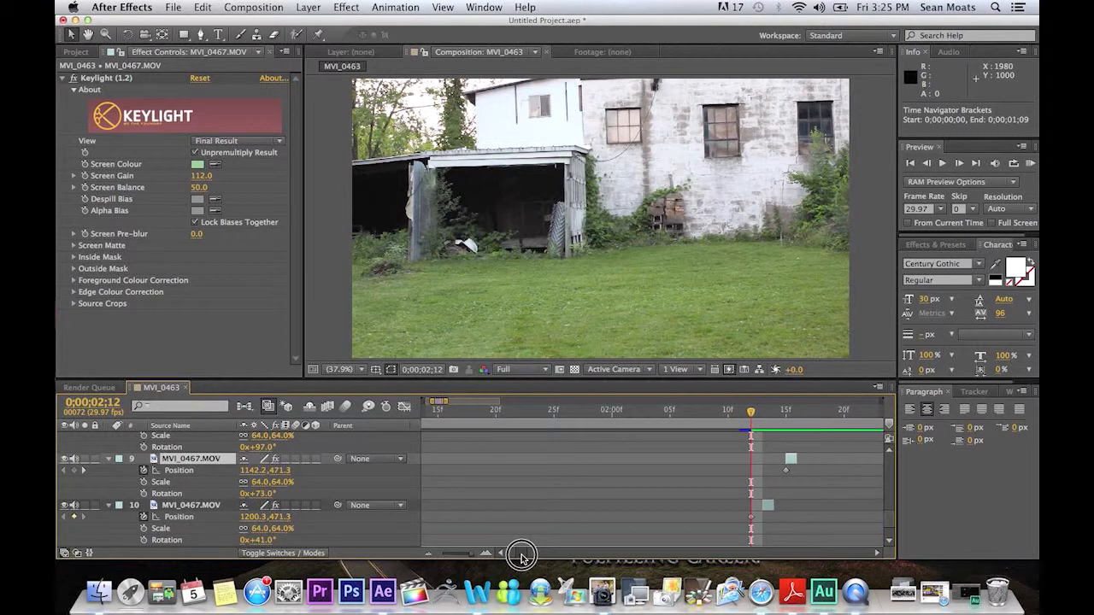
pyautogui.moveTo(768, 505); pyautogui.dragTo(755, 505)
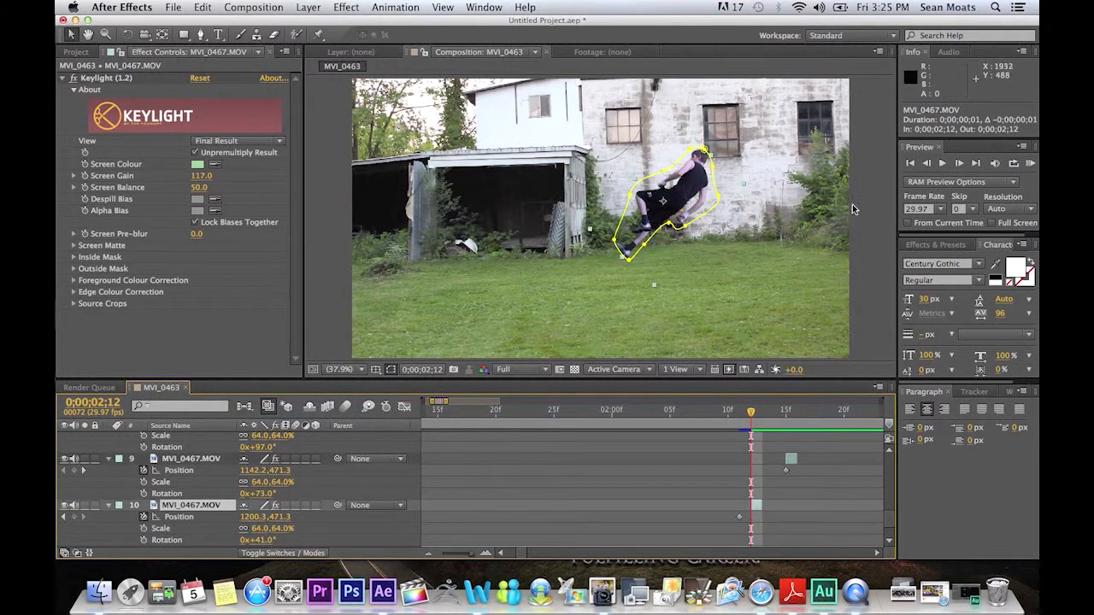
pyautogui.press('pagedown')
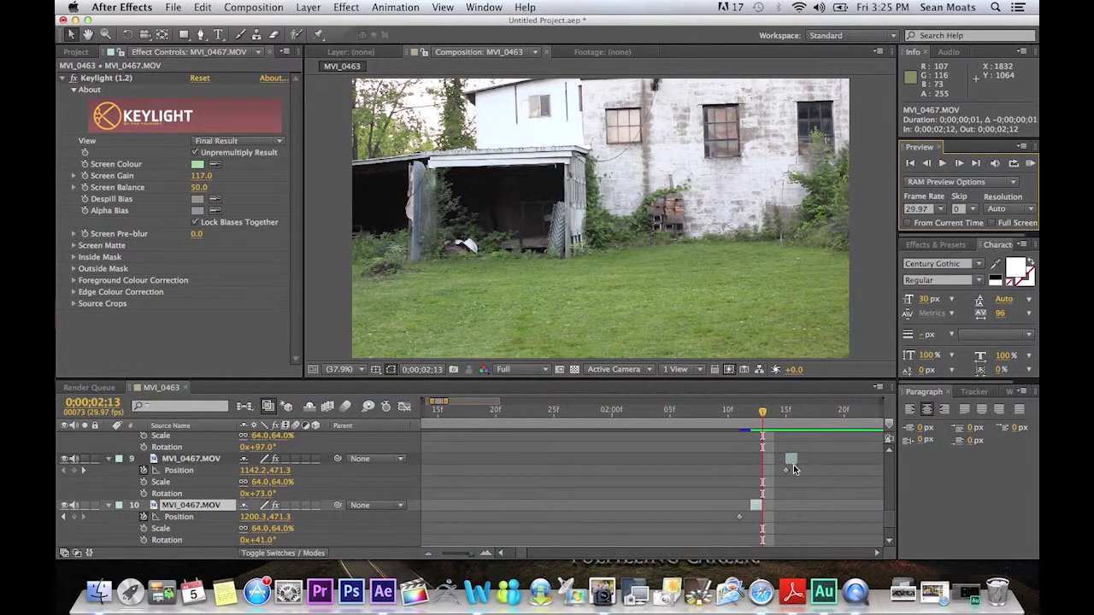
pyautogui.moveTo(792, 459); pyautogui.dragTo(771, 459)
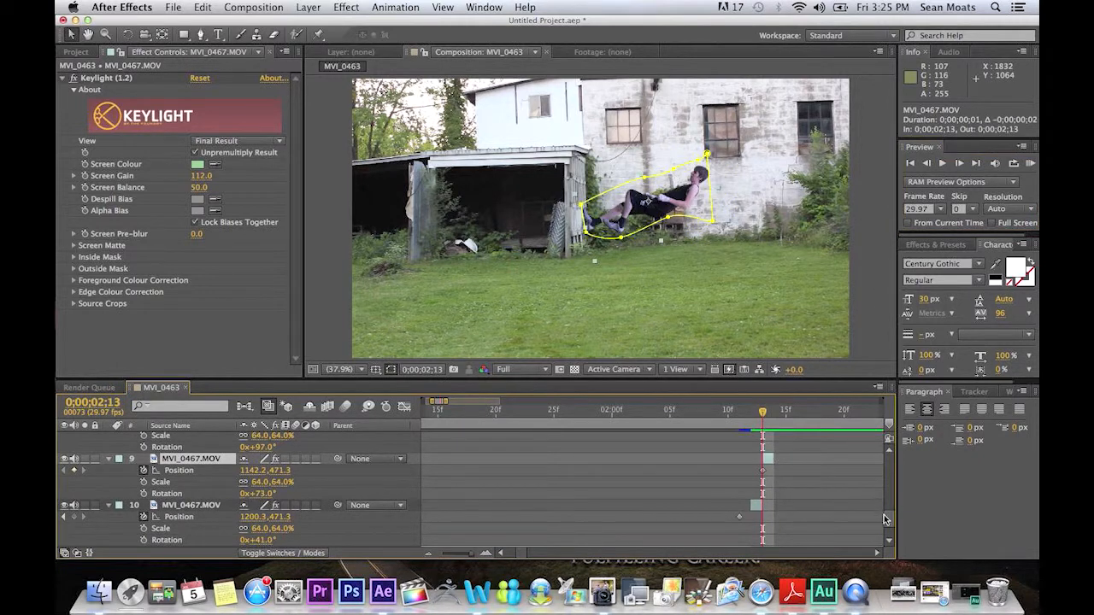
pyautogui.scroll(4, 884, 519)
pyautogui.moveTo(810, 485); pyautogui.dragTo(784, 487)
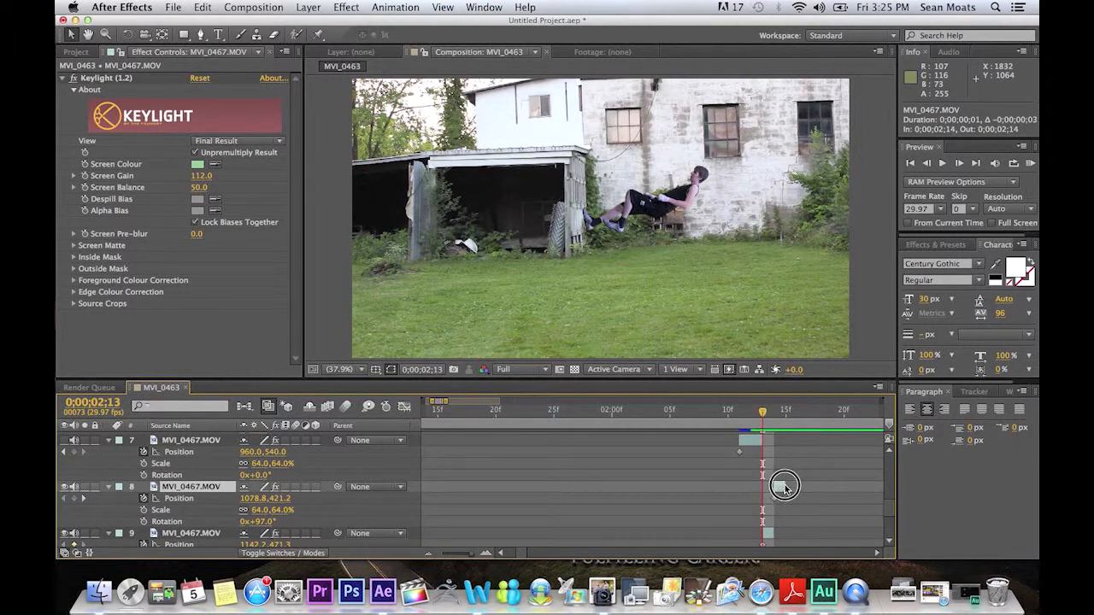
# Cut layer 7 down to a single frame and move it to start at 0;00;02;14.
pyautogui.moveTo(753, 441); pyautogui.dragTo(784, 441)
pyautogui.click(785, 412)
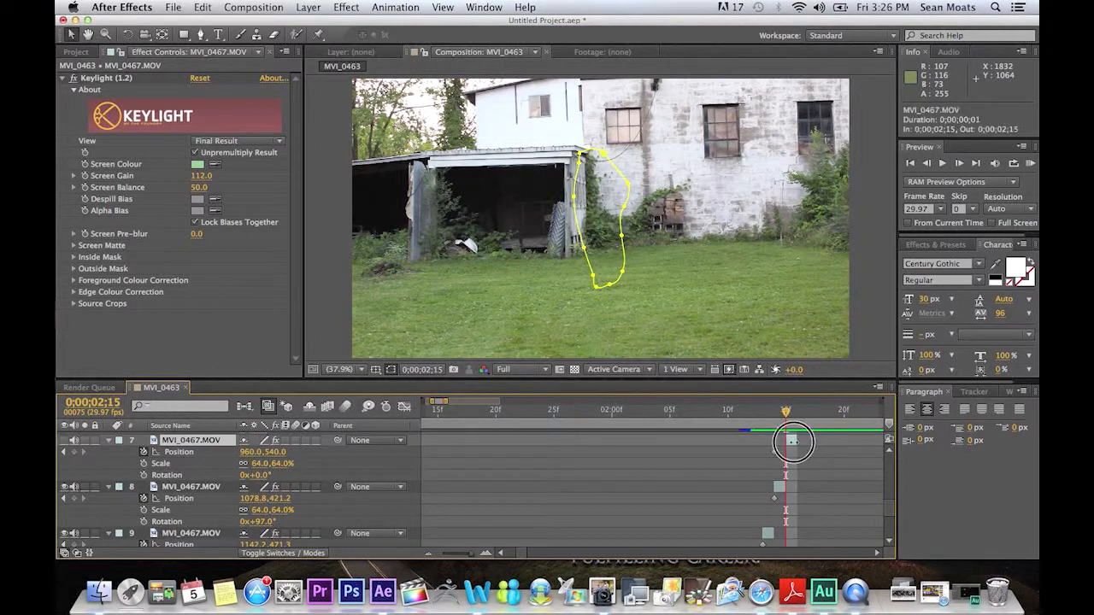
pyautogui.moveTo(793, 440); pyautogui.dragTo(781, 439)
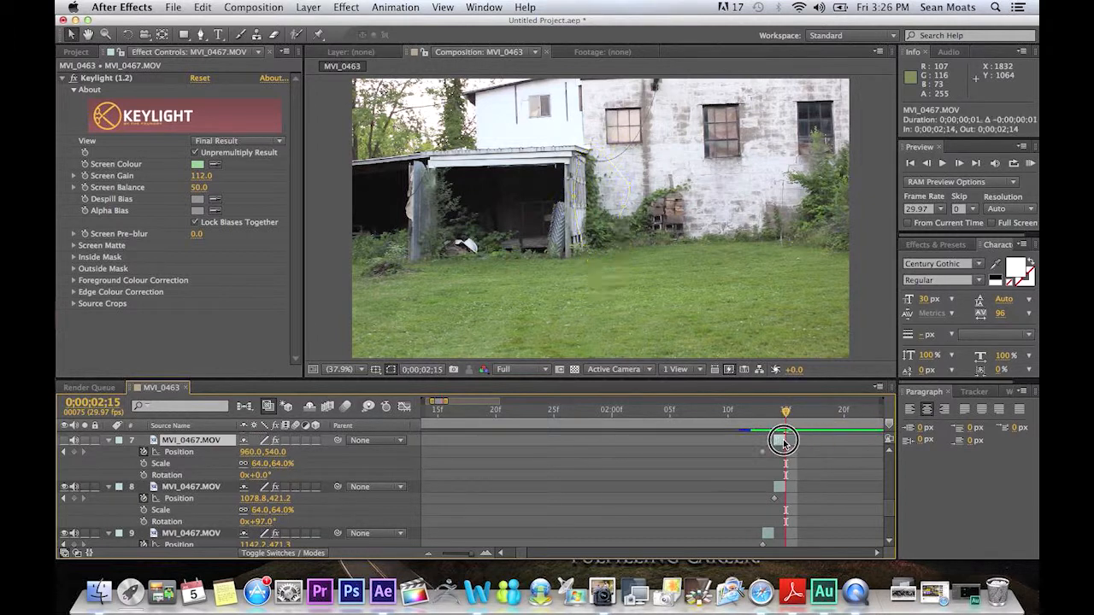
pyautogui.click(779, 412)
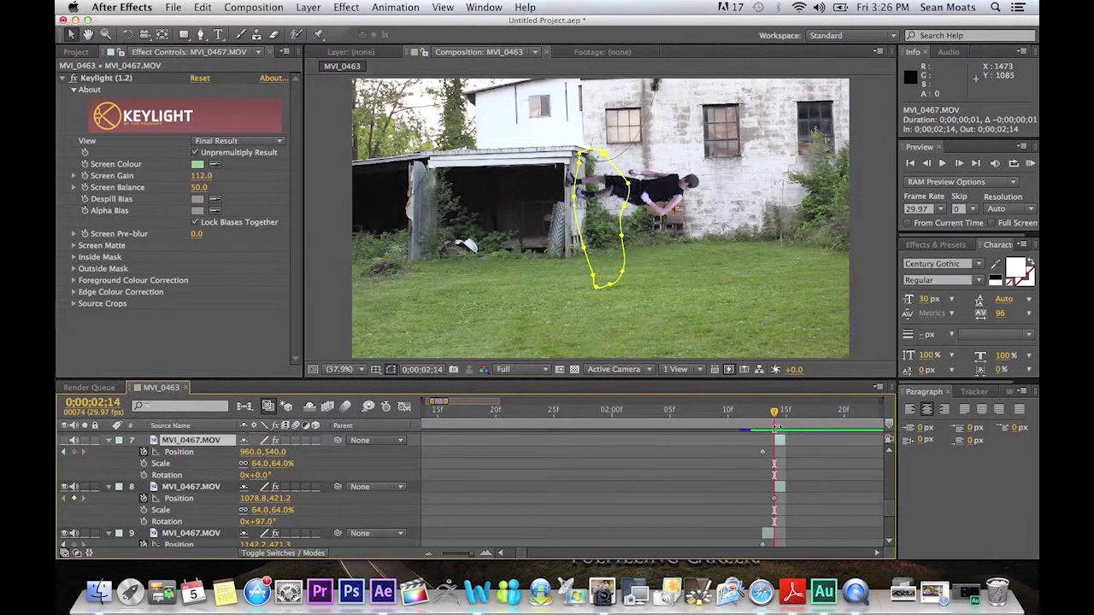
# Try extending the beginnings of layers 7 and 8 back to 0;00;02;13.
pyautogui.click(771, 414)
pyautogui.moveTo(770, 413); pyautogui.dragTo(761, 413)
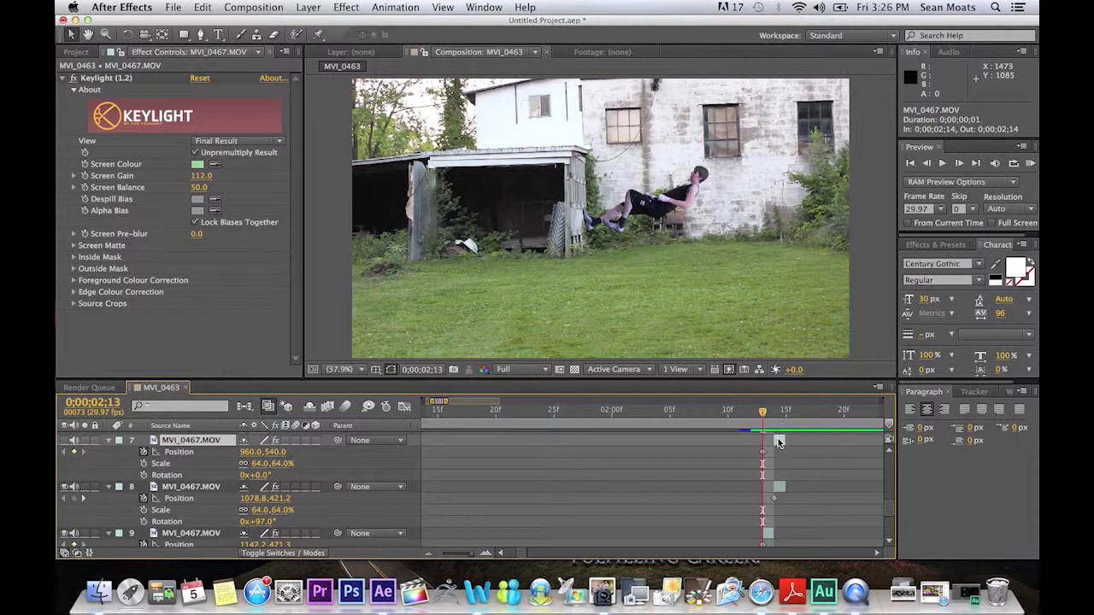
pyautogui.click(778, 442)
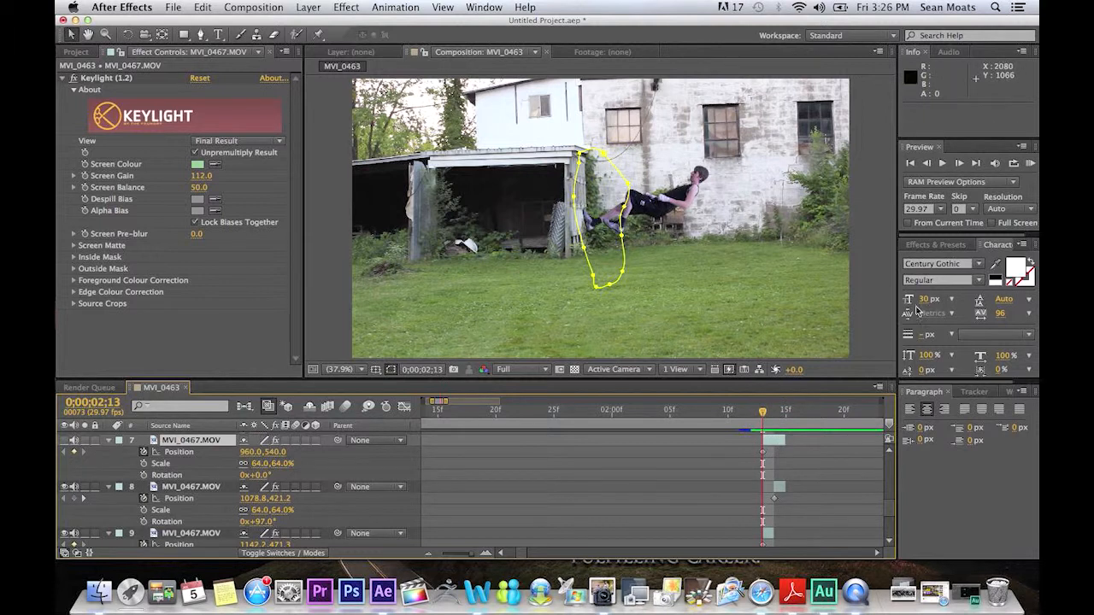
pyautogui.click(963, 164)
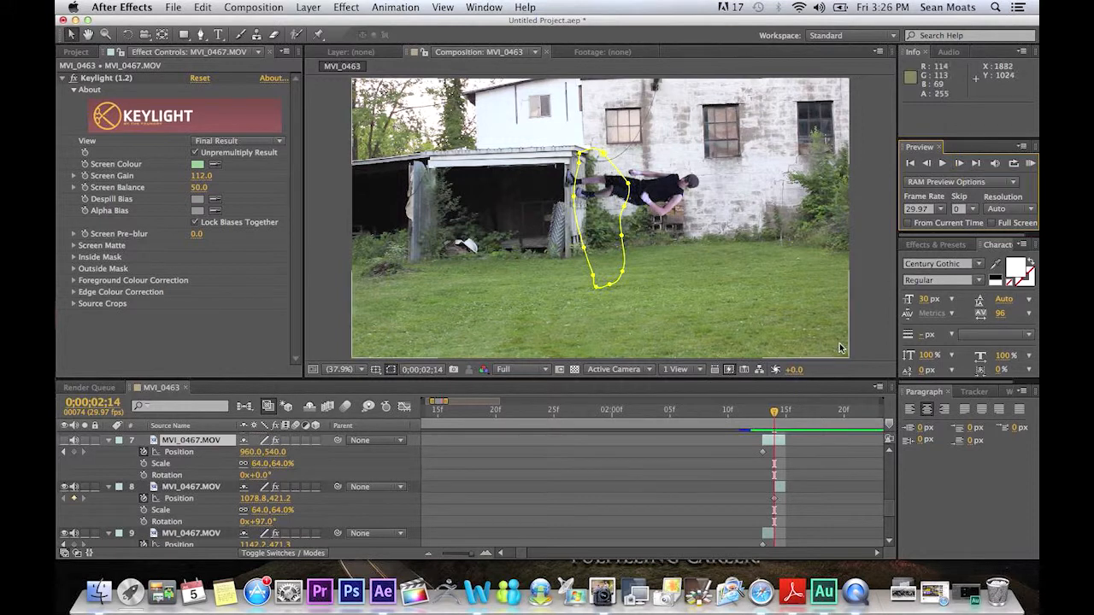
pyautogui.click(763, 415)
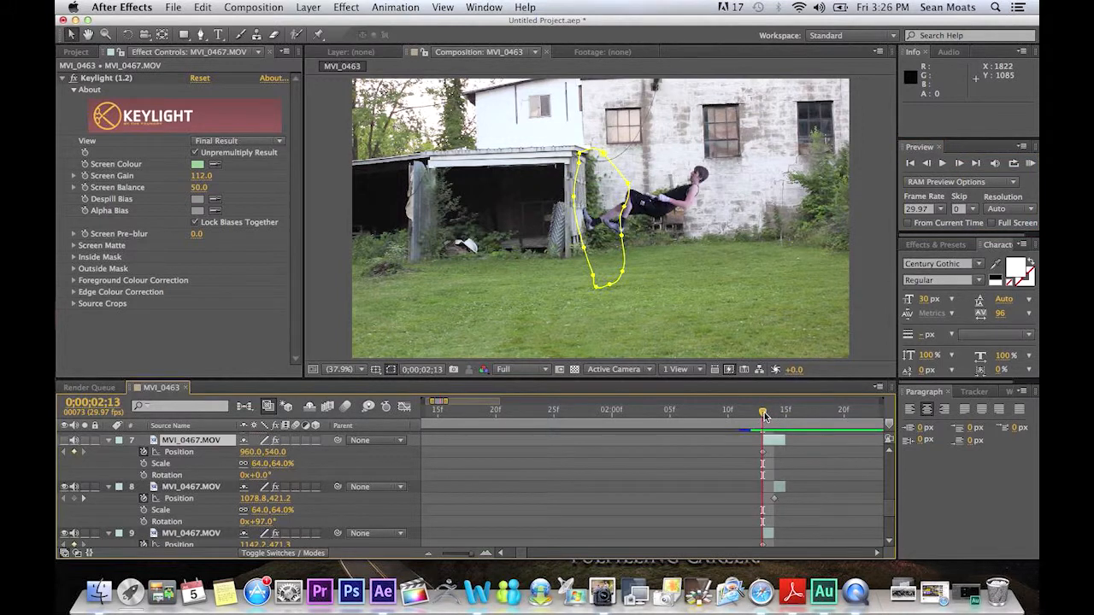
pyautogui.click(779, 488)
pyautogui.hotkey('alt', '[')
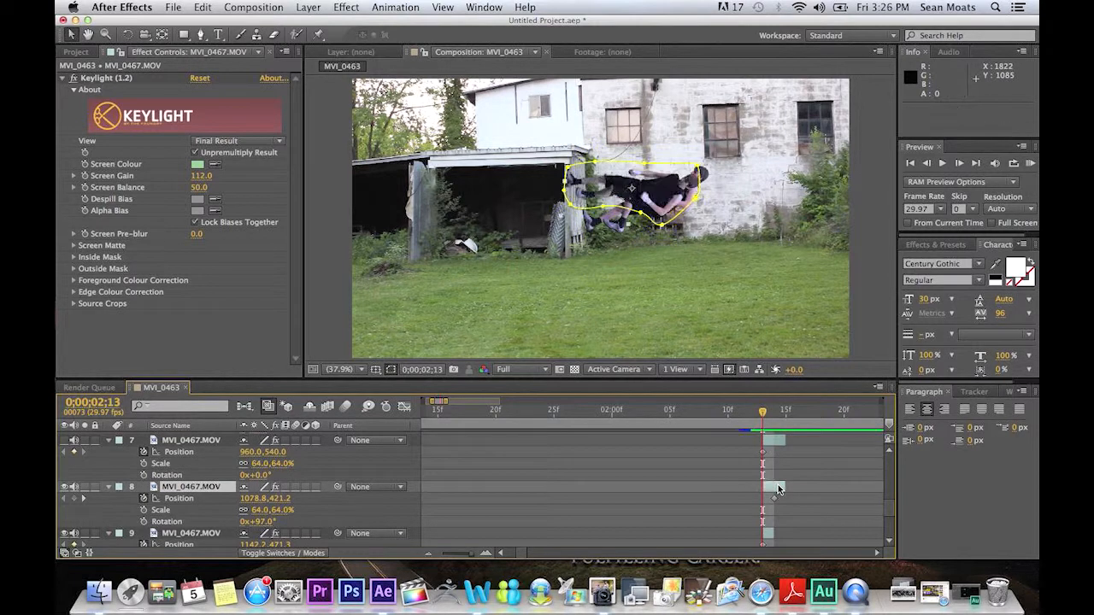
pyautogui.click(960, 163)
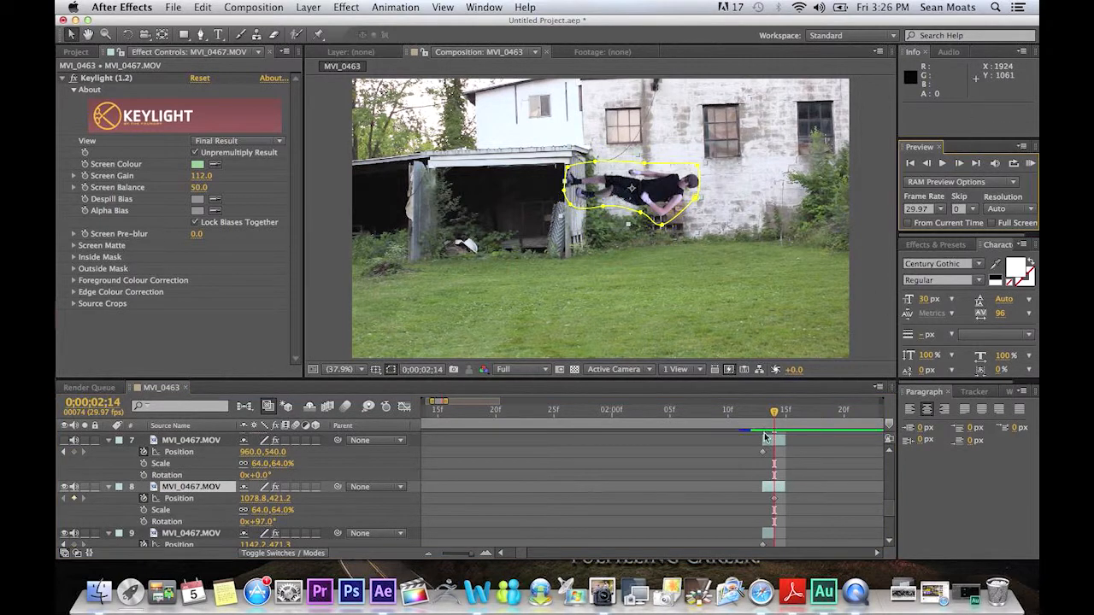
pyautogui.click(770, 489)
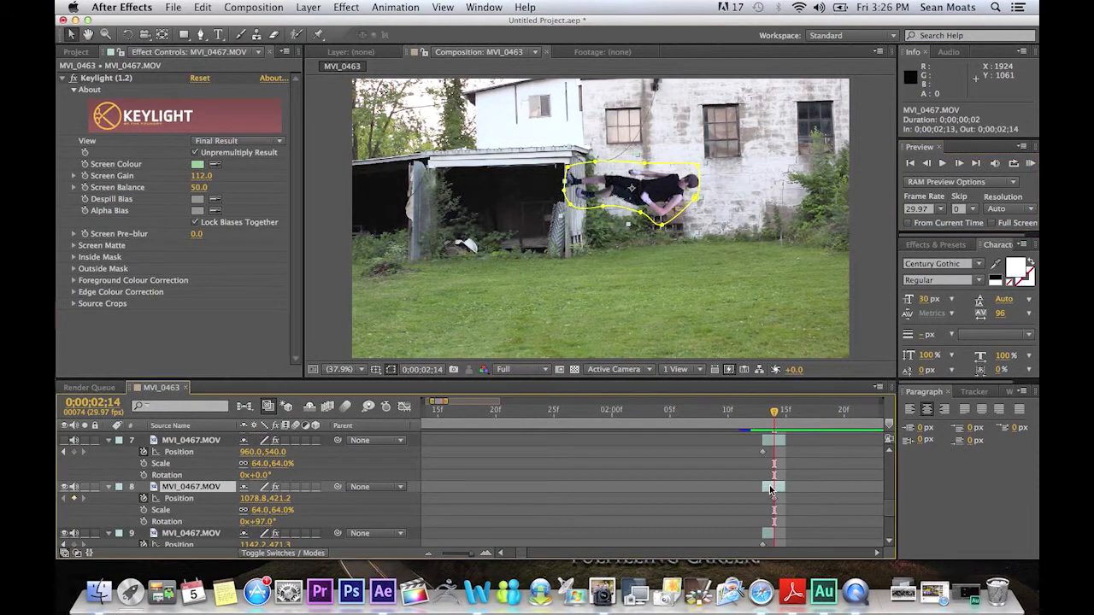
pyautogui.click(770, 442)
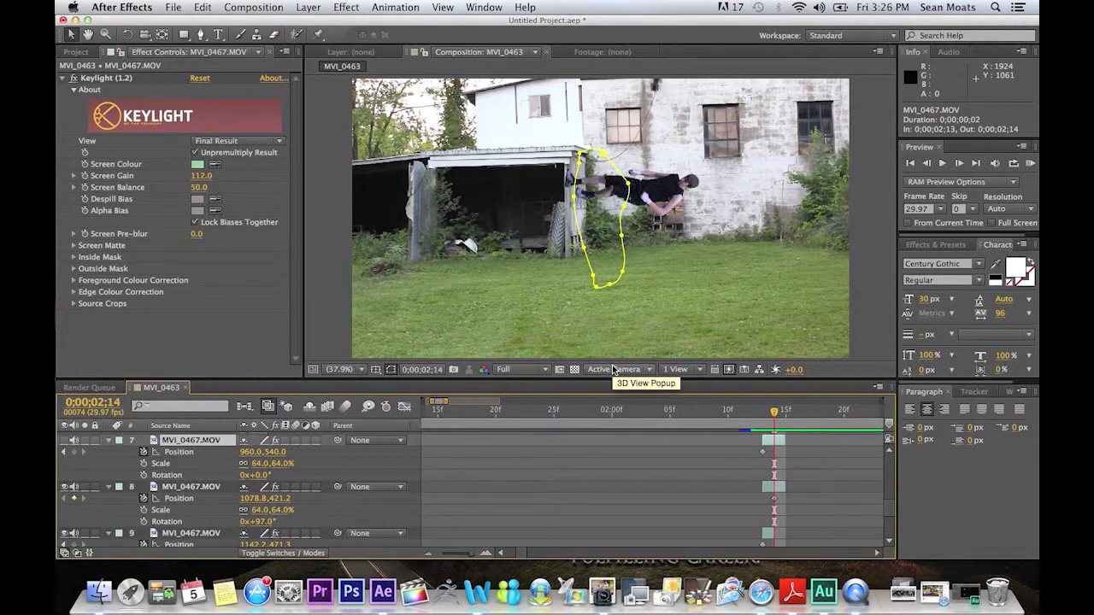
# Trim layers 8 and 7 back to single frames and place both at 0;00;02;14.
pyautogui.click(779, 489)
pyautogui.hotkey('alt', '[')
pyautogui.click(775, 444)
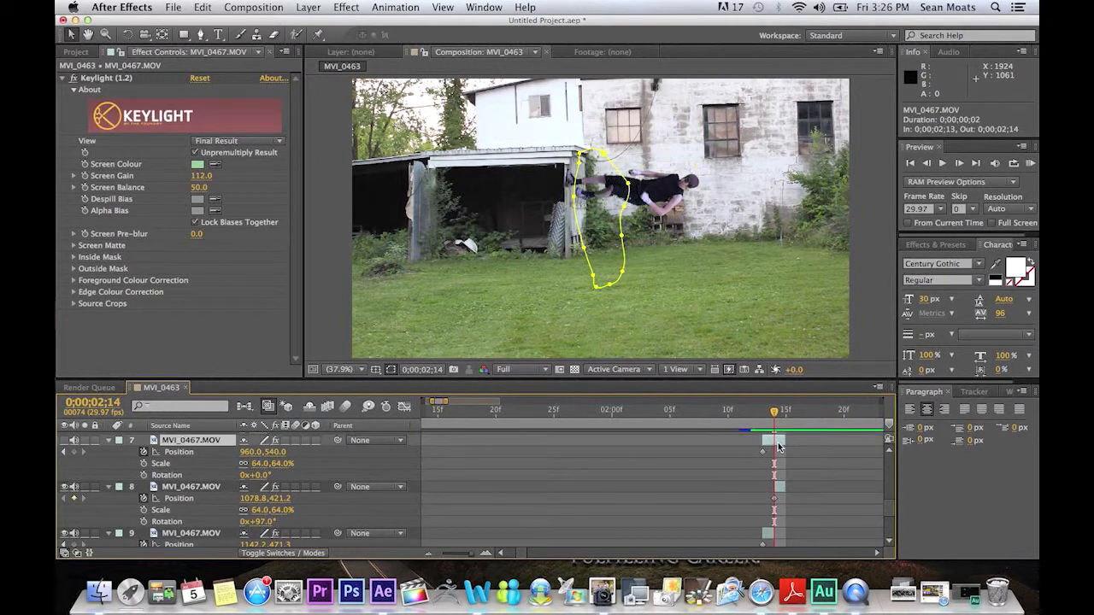
pyautogui.moveTo(776, 443); pyautogui.dragTo(784, 442)
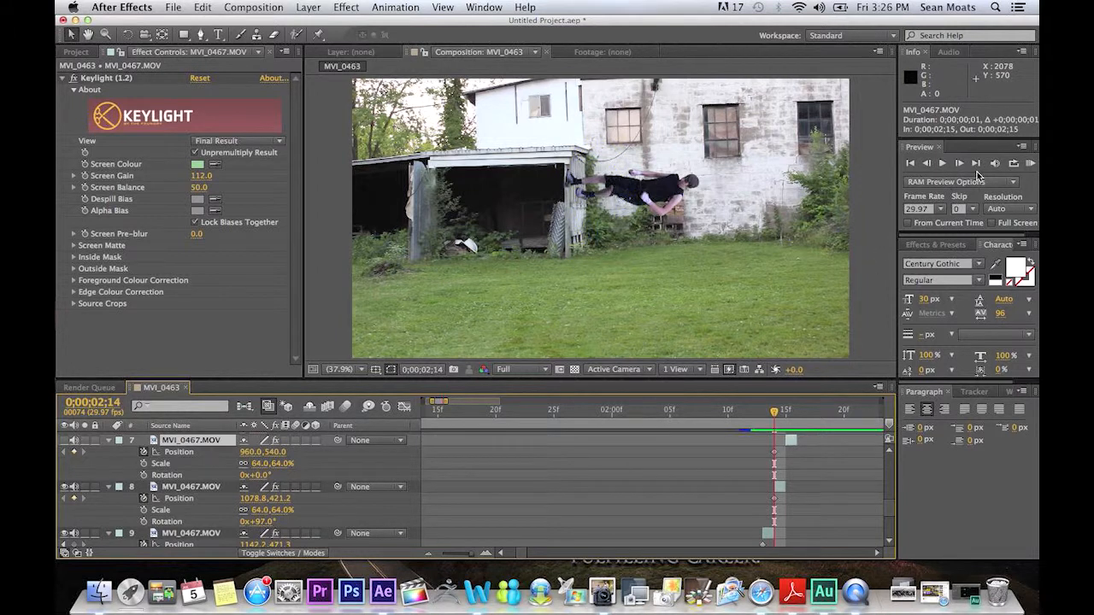
pyautogui.click(960, 163)
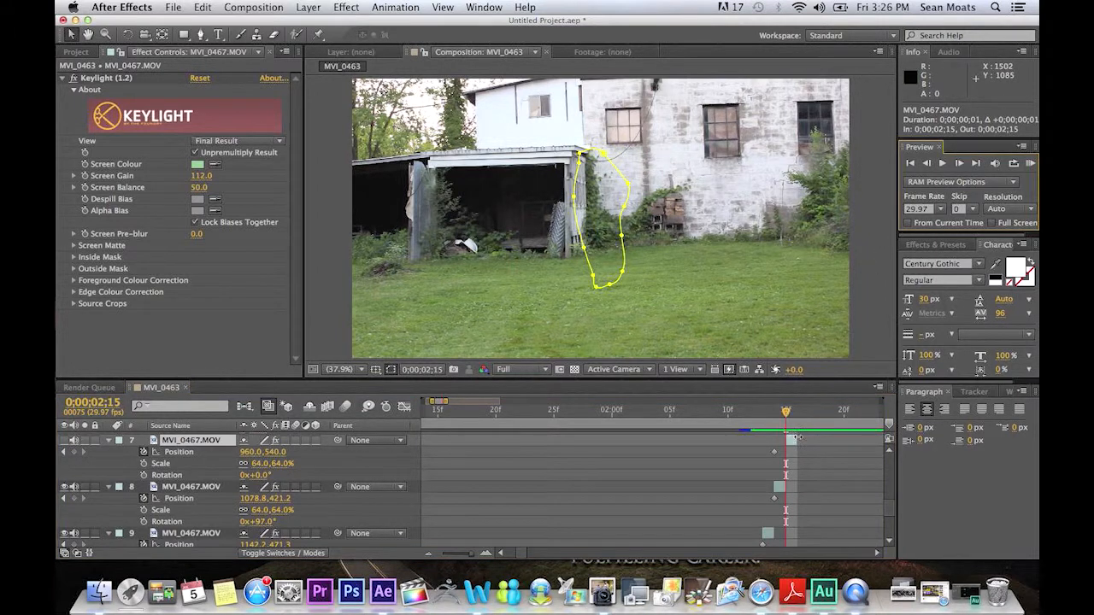
pyautogui.moveTo(791, 448); pyautogui.dragTo(780, 441)
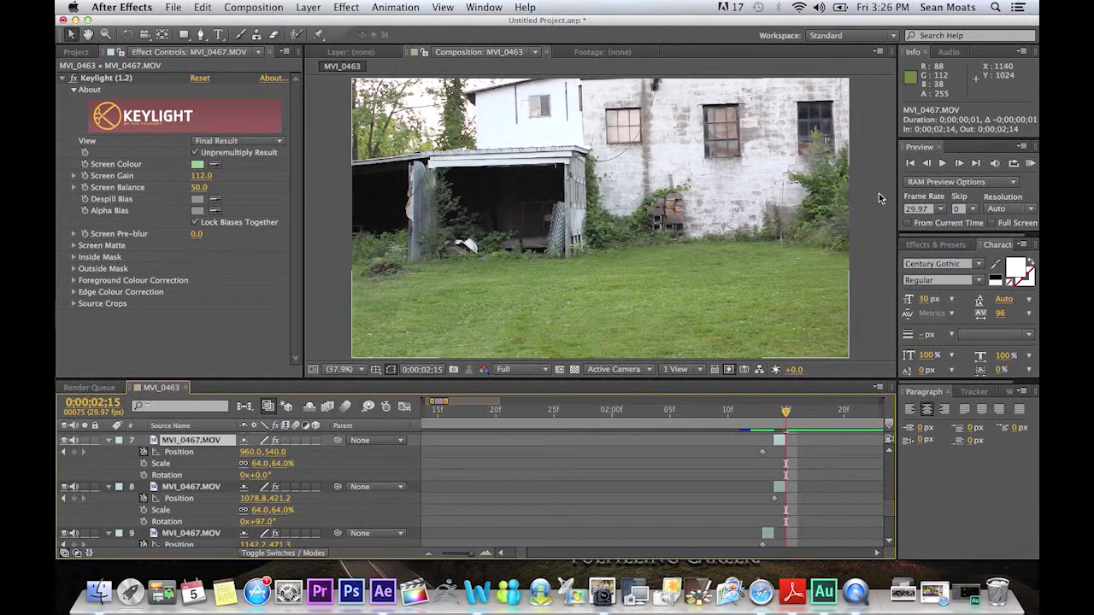
# Show layer 7 and pose its figure with rotation 98° and position 994.3, 405.3, removing the earlier Position keyframe.
pyautogui.click(927, 163)
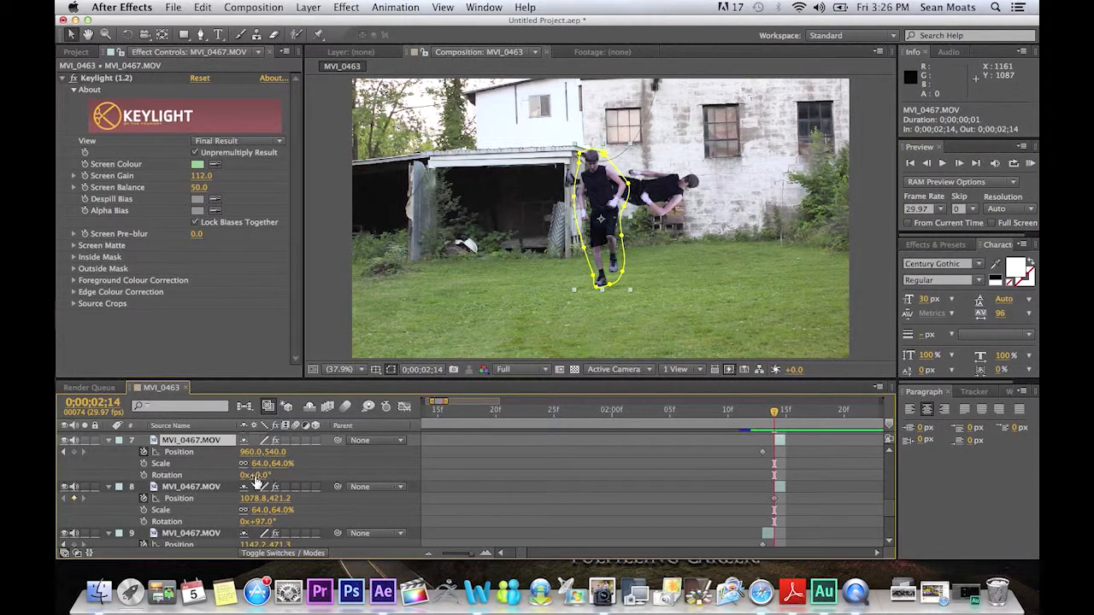
pyautogui.moveTo(260, 476); pyautogui.dragTo(331, 483)
pyautogui.moveTo(633, 224); pyautogui.dragTo(640, 193)
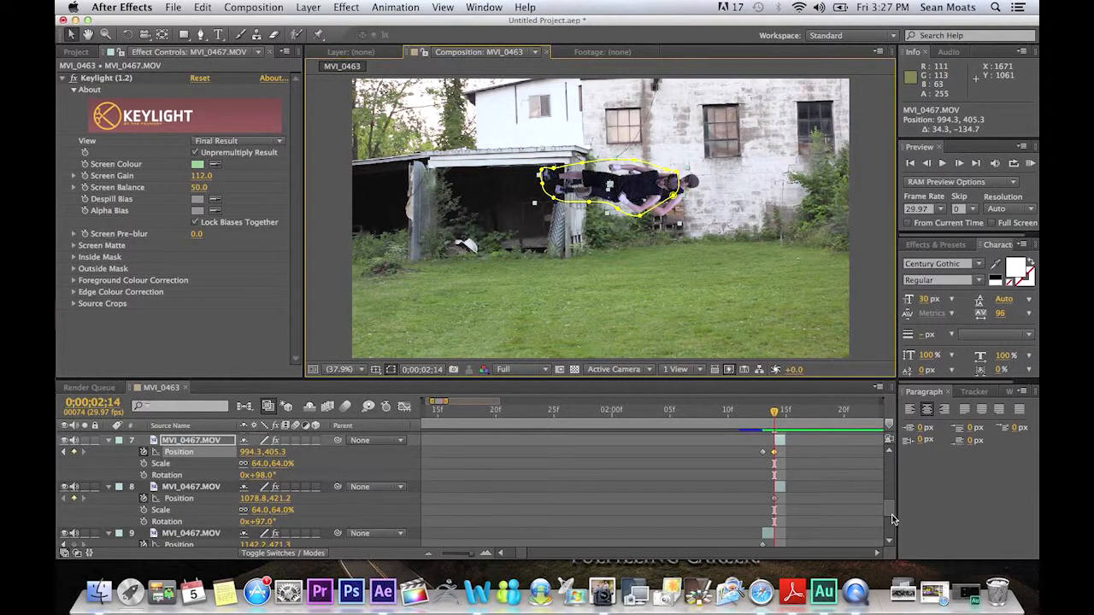
pyautogui.scroll(3, 889, 513)
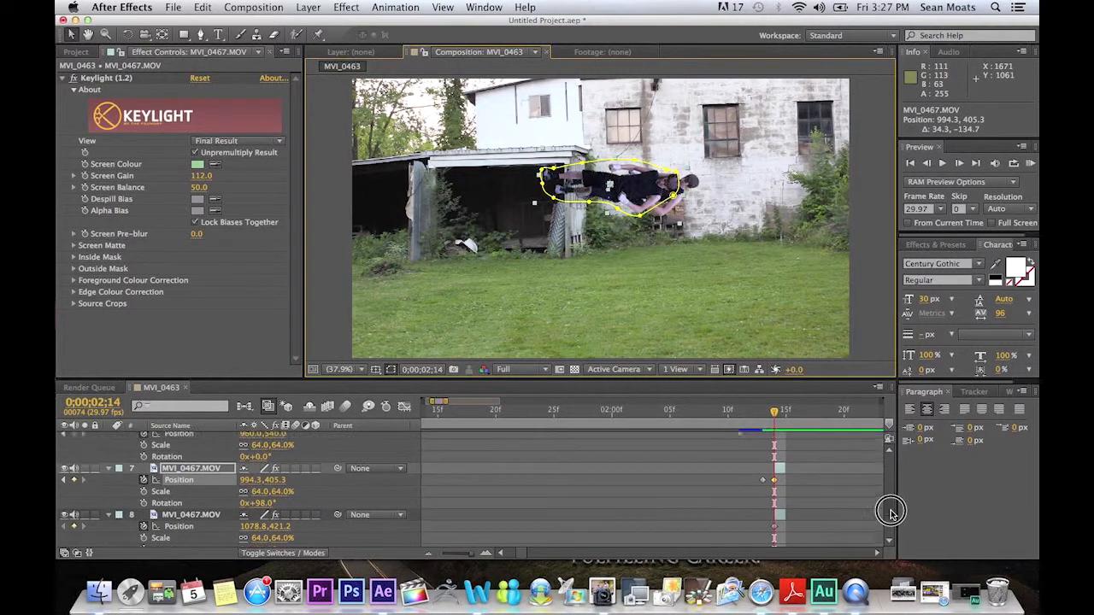
pyautogui.click(762, 489)
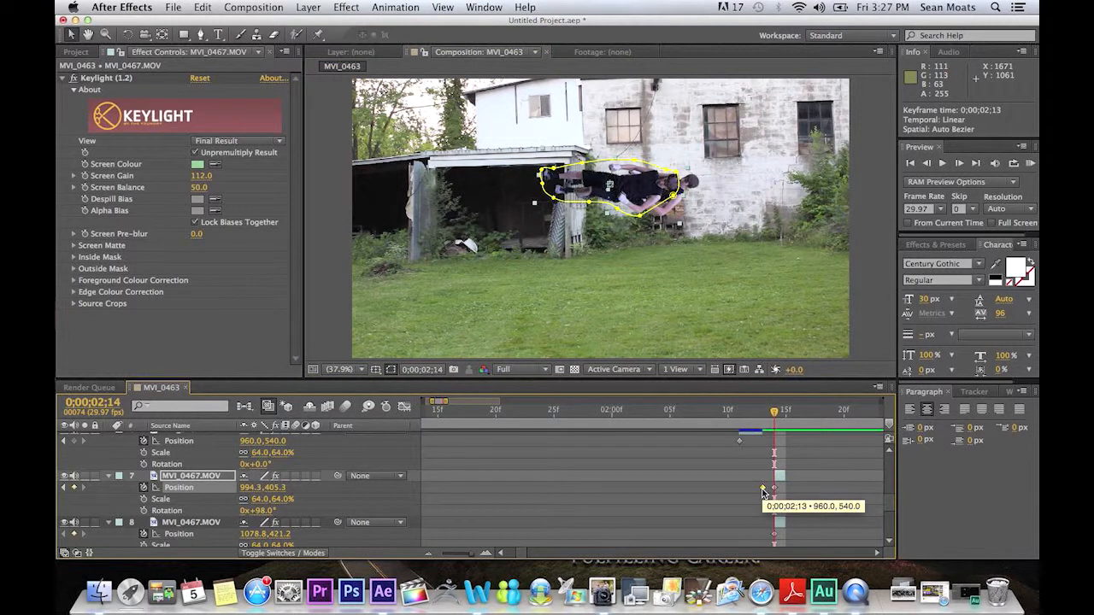
pyautogui.click(764, 492)
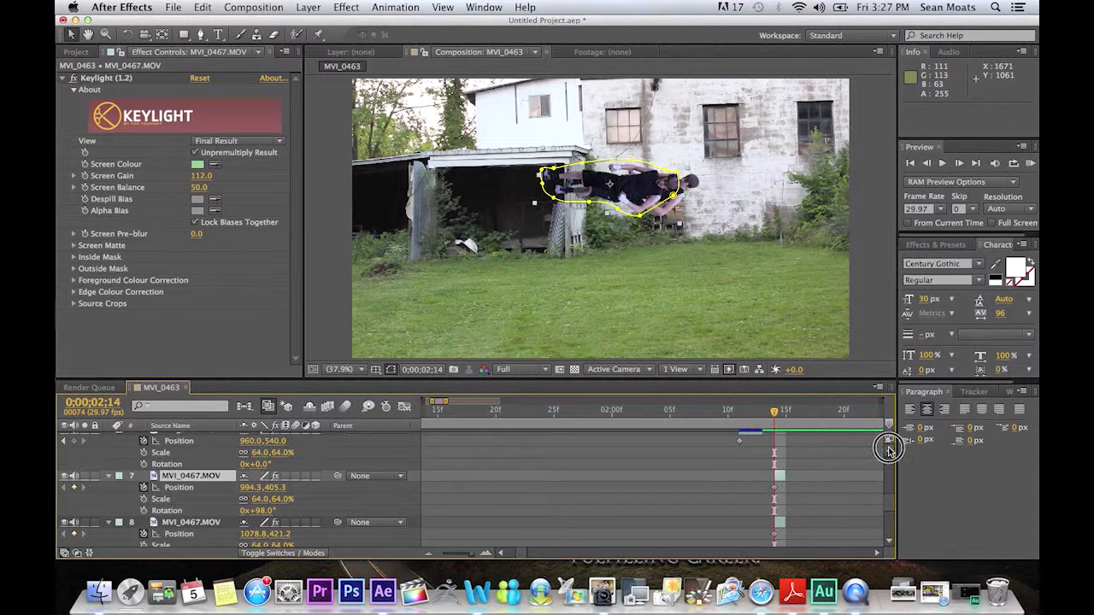
# Move layer 7 to start at 0;00;02;15 and place layer 6, cut to a single frame, at the same time.
pyautogui.scroll(1, 889, 449)
pyautogui.moveTo(740, 446); pyautogui.dragTo(791, 491)
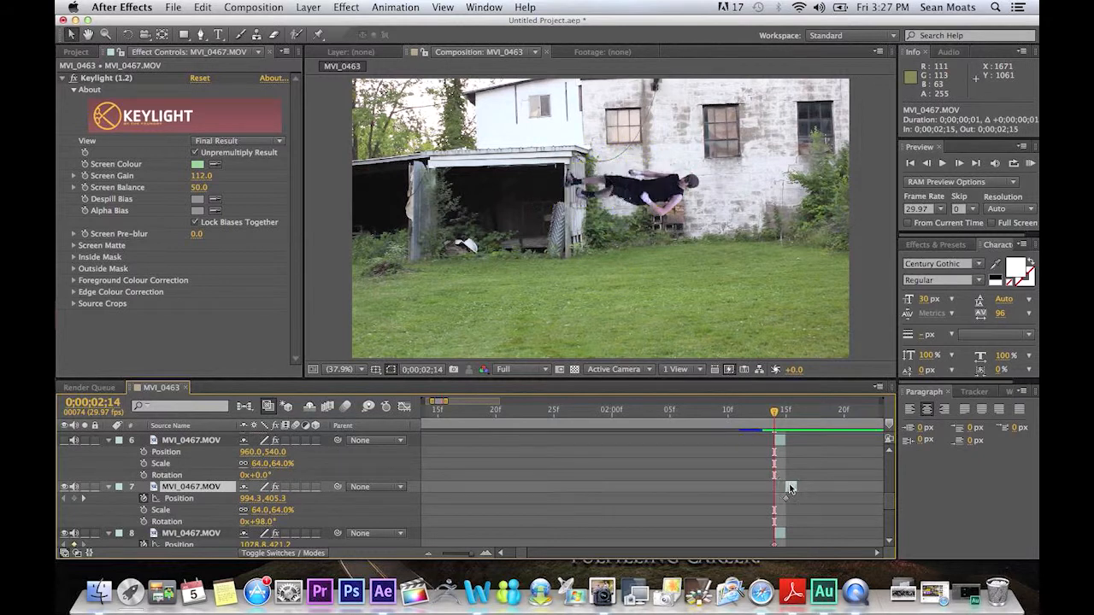
pyautogui.press('pagedown')
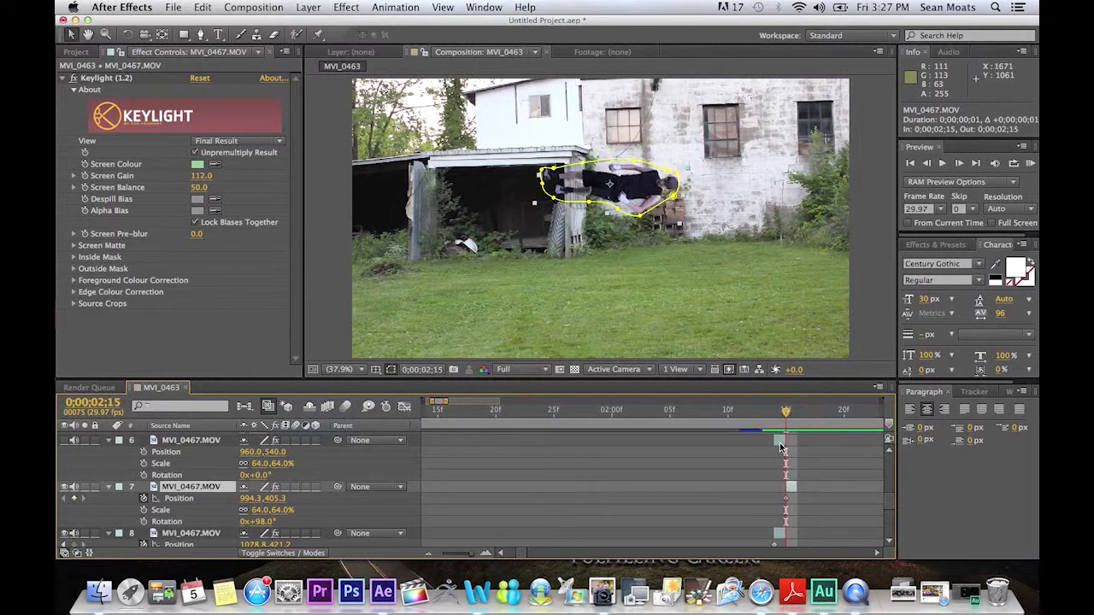
pyautogui.moveTo(780, 448); pyautogui.dragTo(792, 448)
# Show layer 6 and pose its figure with rotation 85° and position 925.7, 402.7.
pyautogui.click(64, 441)
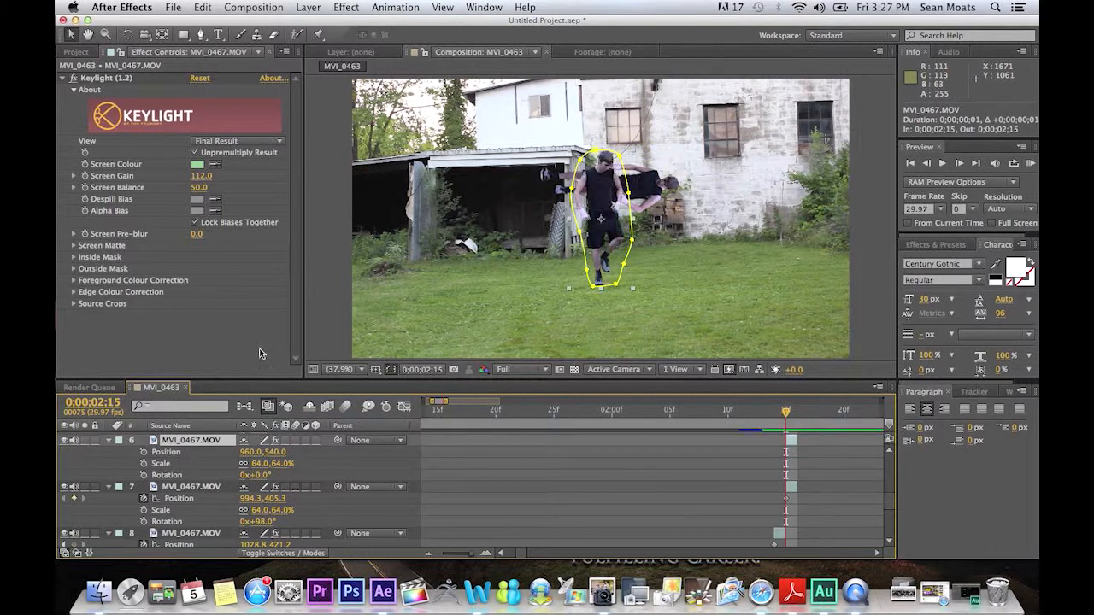
pyautogui.moveTo(262, 477); pyautogui.dragTo(313, 468)
pyautogui.moveTo(631, 232); pyautogui.dragTo(620, 188)
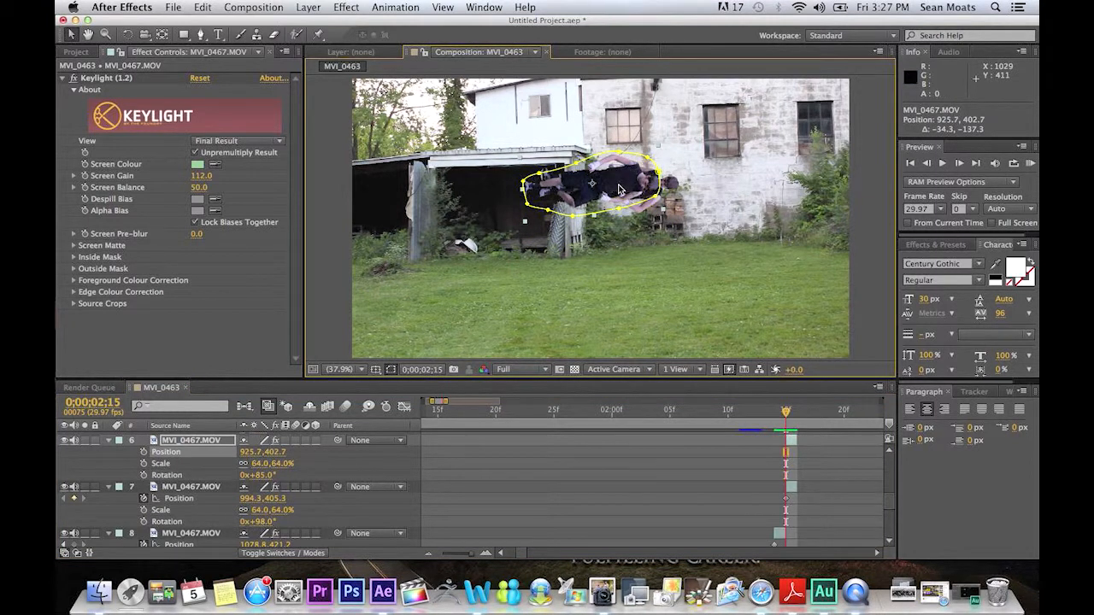
# Move layer 6 to start at 0;00;02;16 and place layer 5, cut to a single frame, at the same time.
pyautogui.click(890, 448)
pyautogui.click(890, 449)
pyautogui.click(890, 448)
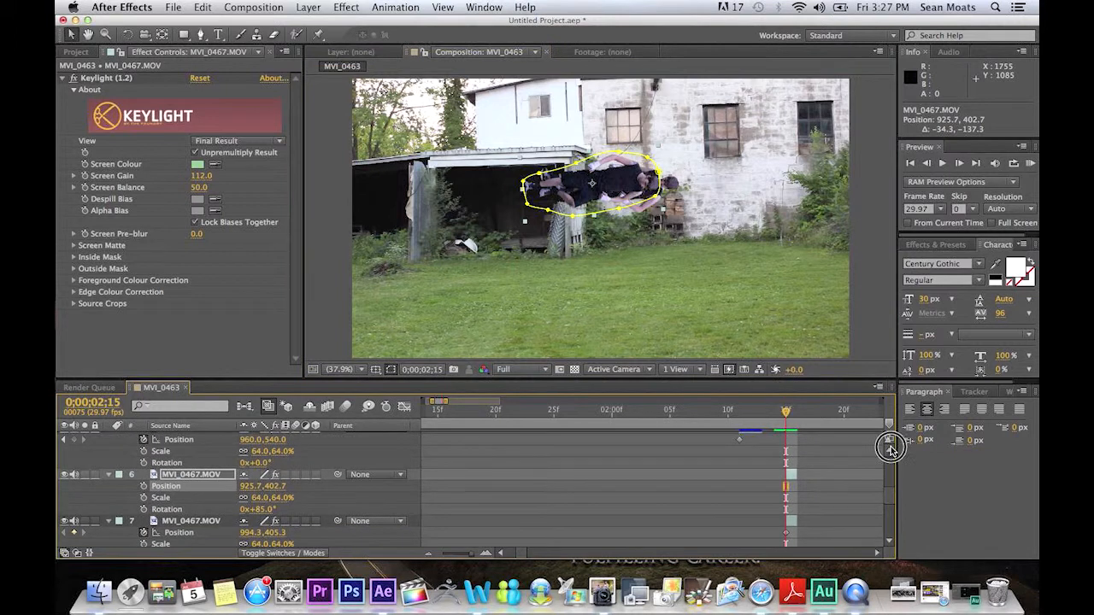
pyautogui.click(890, 449)
pyautogui.moveTo(791, 489); pyautogui.dragTo(797, 489)
pyautogui.moveTo(755, 440); pyautogui.dragTo(801, 440)
pyautogui.click(958, 163)
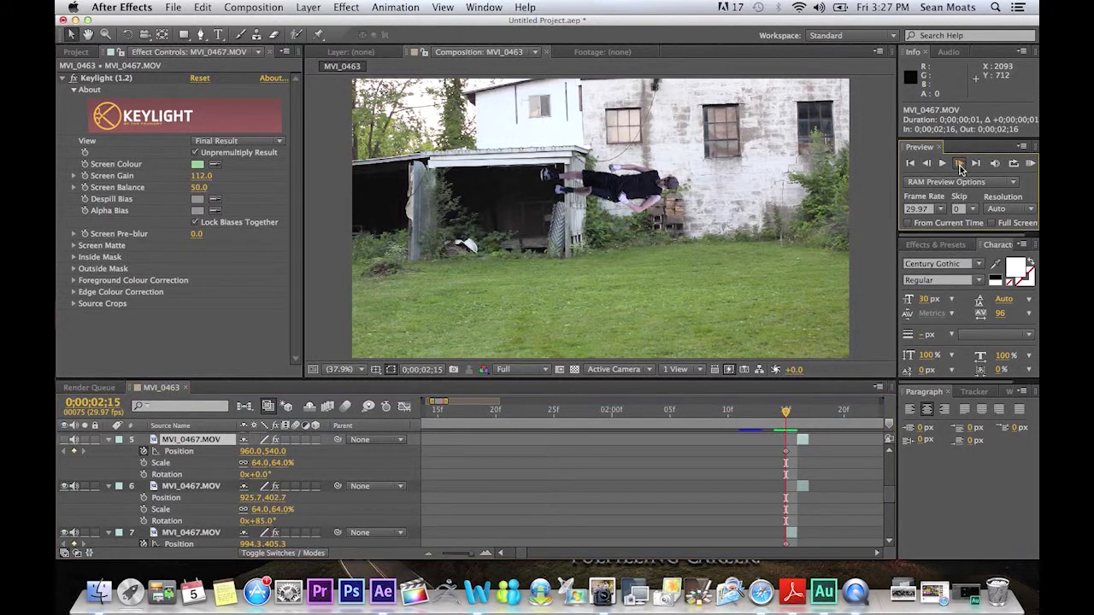
# Show layer 5 and pose its figure with rotation 66° and position 814.8, 410.6.
pyautogui.click(65, 441)
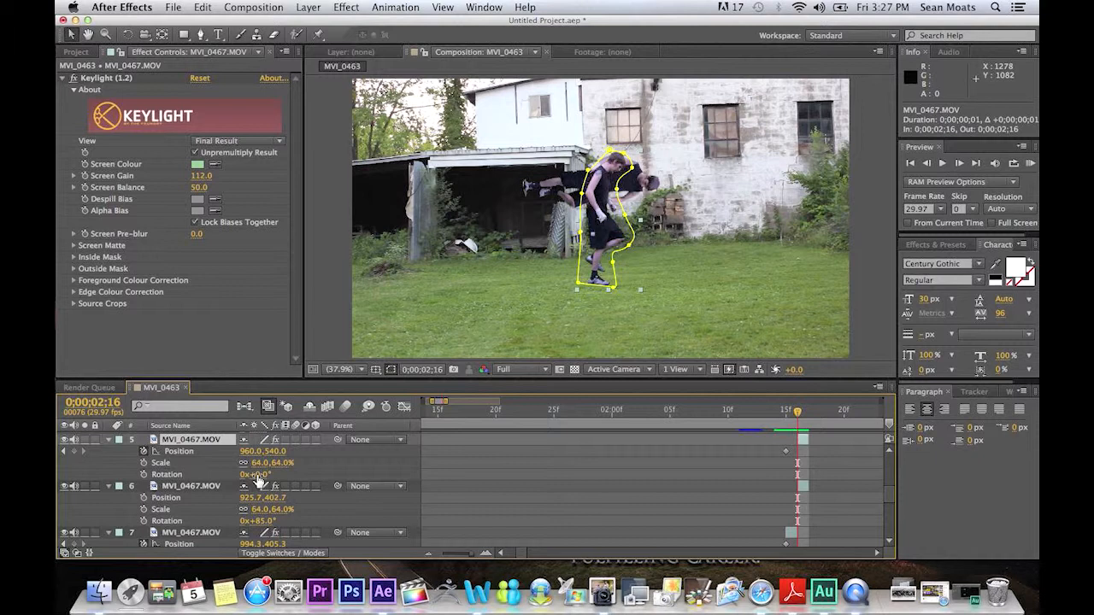
pyautogui.moveTo(259, 481); pyautogui.dragTo(304, 475)
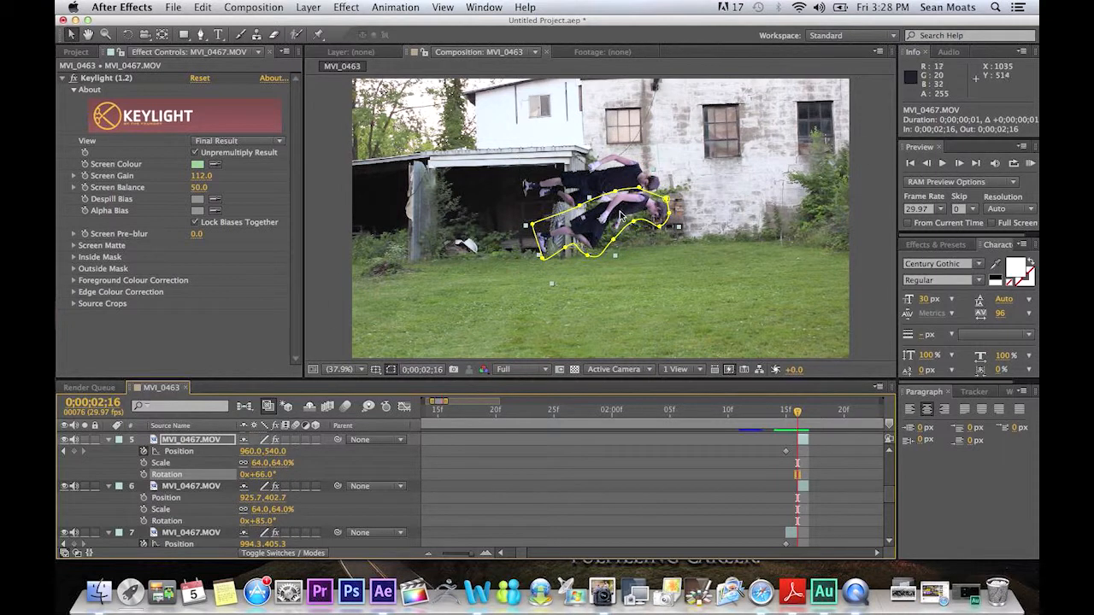
pyautogui.moveTo(613, 219); pyautogui.dragTo(567, 178)
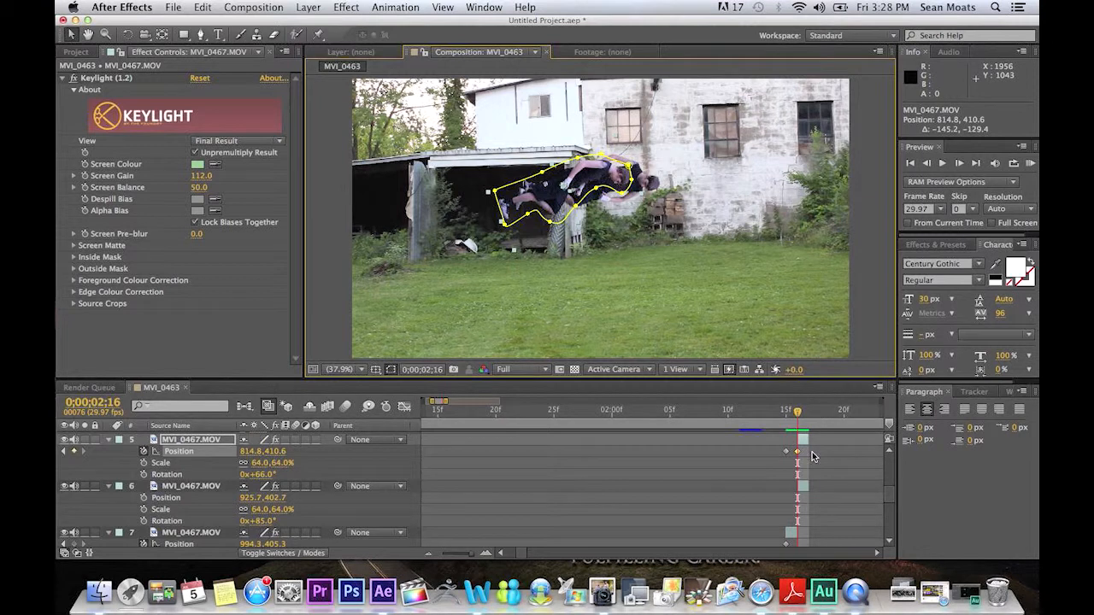
# Move layer 5 to start at 0;00;02;17 and delete its earlier Position keyframe.
pyautogui.press('super+z')
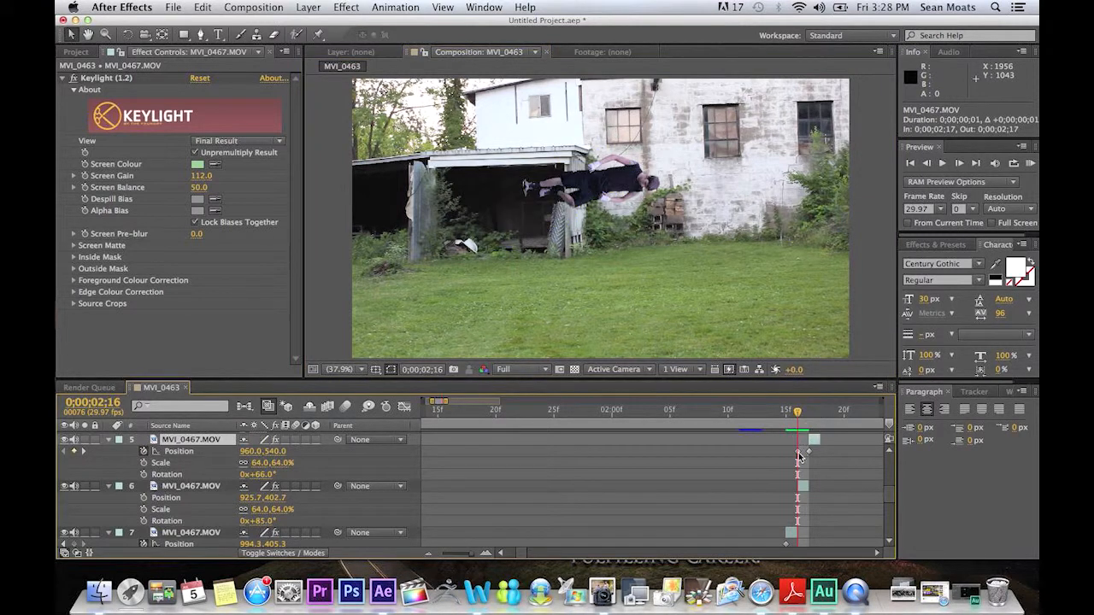
pyautogui.press('Delete')
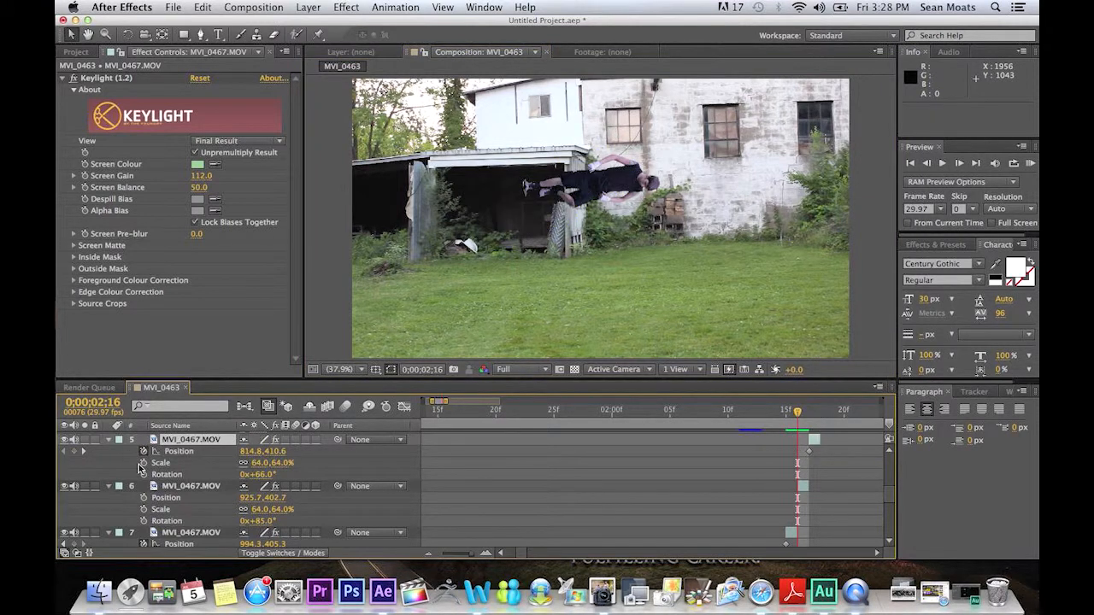
# Move layer 4 to 0;00;02;15, trim its beginning to 0;00;02;16 to leave a single frame, and delete its Position keyframe.
pyautogui.scroll(3, 887, 499)
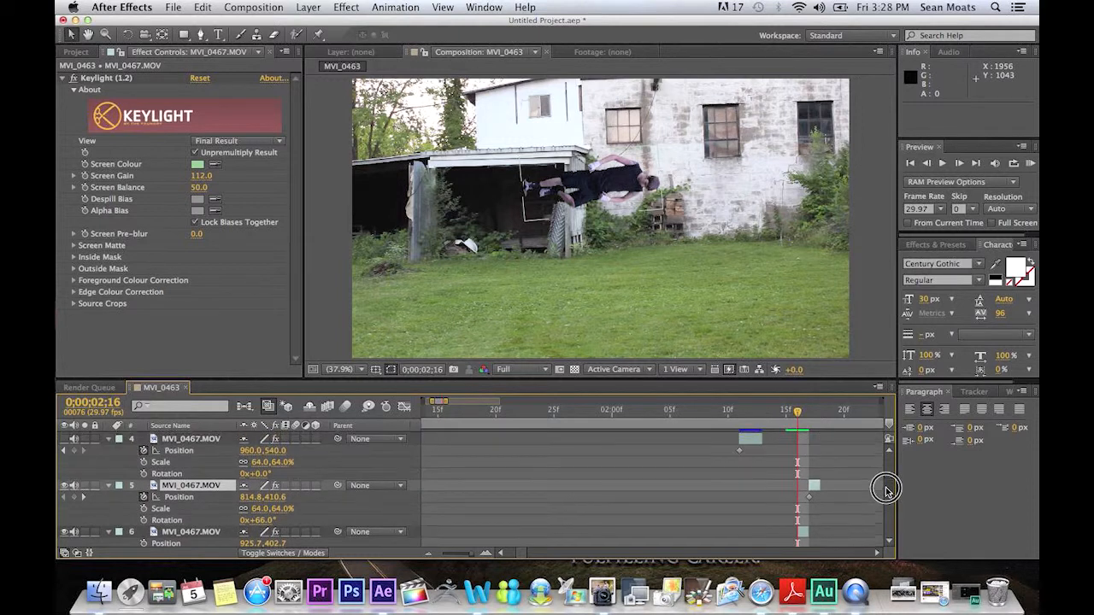
pyautogui.moveTo(755, 453); pyautogui.dragTo(806, 450)
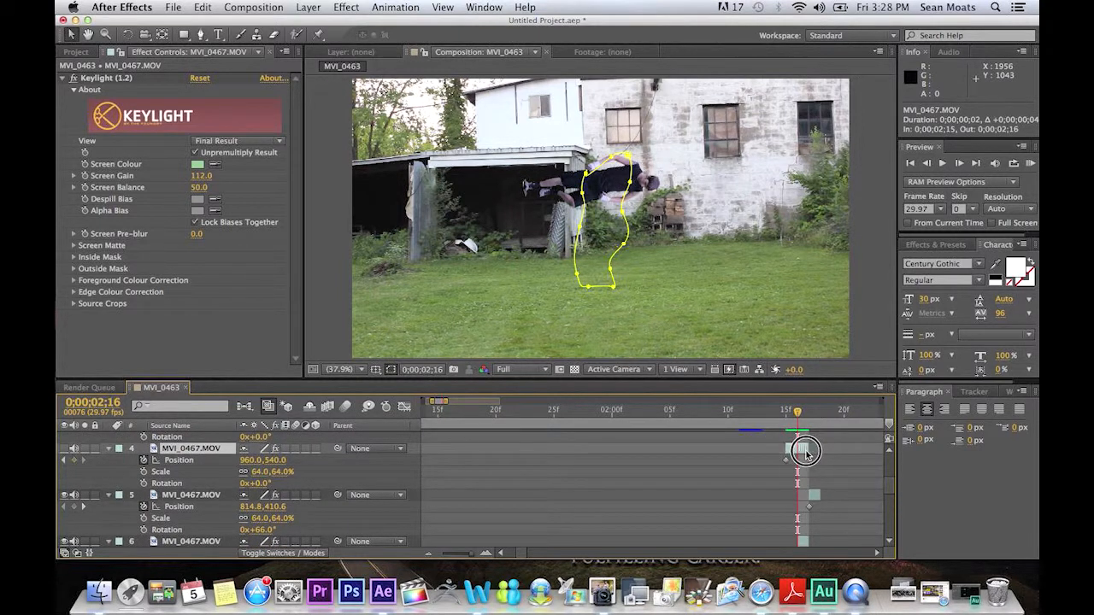
pyautogui.hotkey('alt', '[')
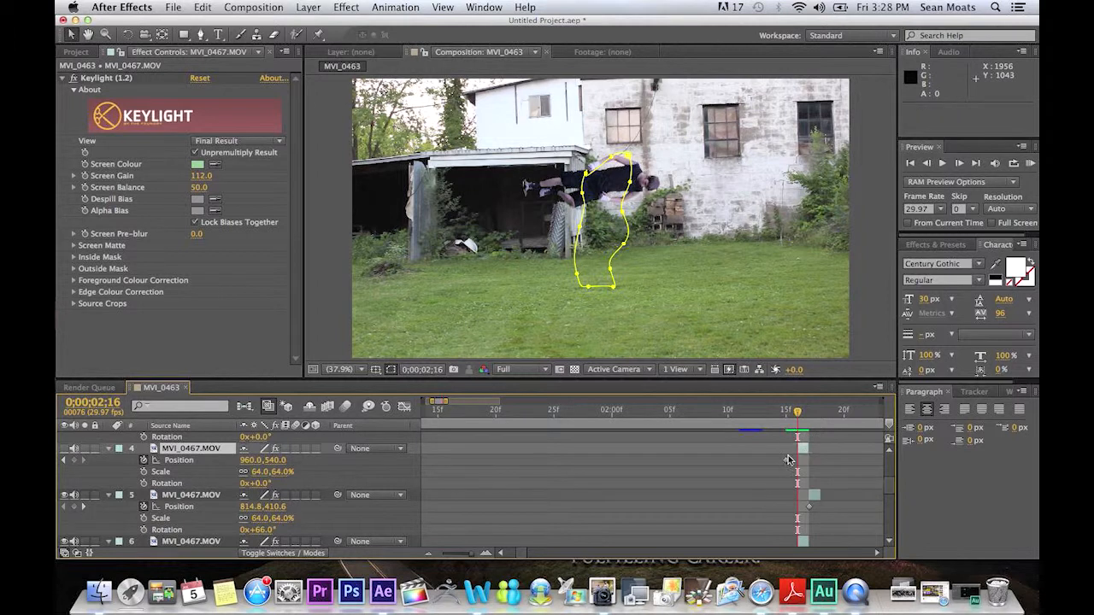
pyautogui.click(786, 464)
pyautogui.press('Delete')
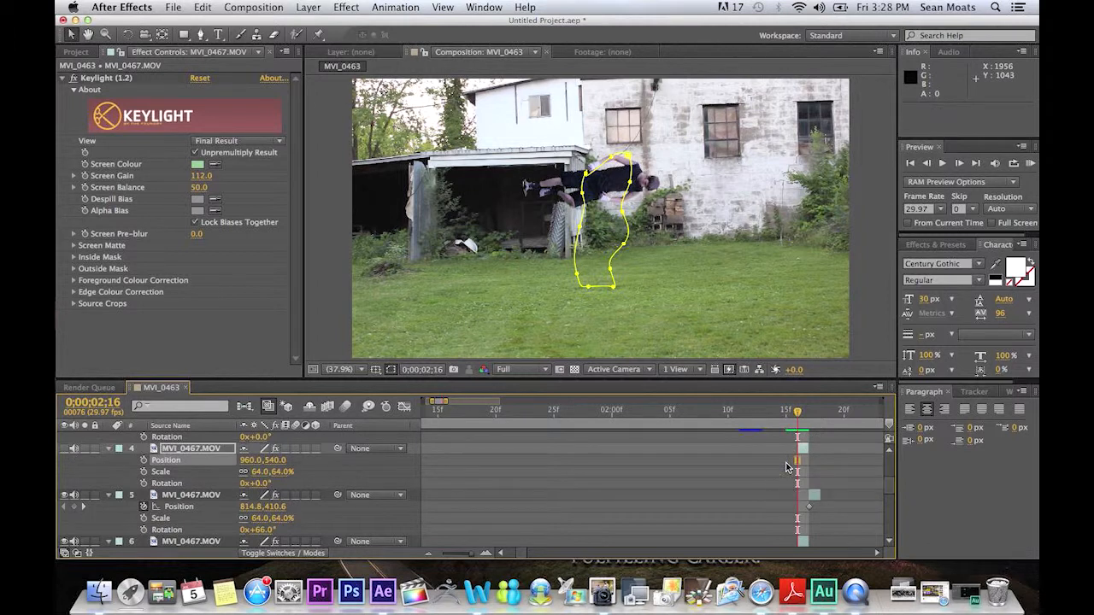
# Move layer 4 to start at 0;00;02;17 and pose its shown figure with rotation 48° and position 688.0, 439.7.
pyautogui.click(804, 448)
pyautogui.moveTo(804, 453); pyautogui.dragTo(813, 447)
pyautogui.click(808, 414)
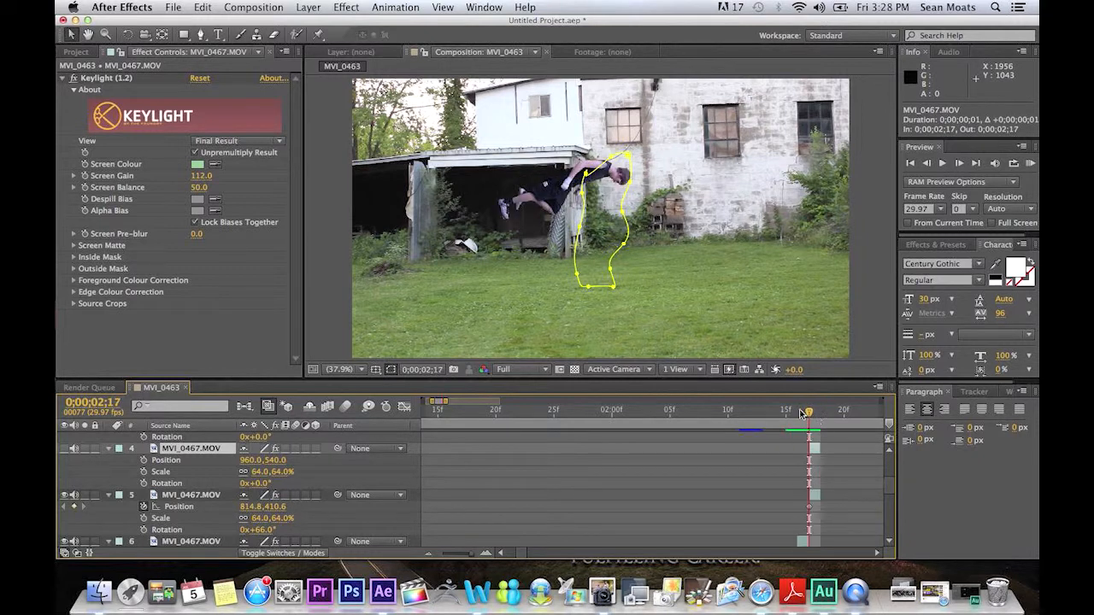
pyautogui.click(65, 449)
pyautogui.moveTo(258, 484); pyautogui.dragTo(289, 484)
pyautogui.moveTo(622, 203); pyautogui.dragTo(553, 175)
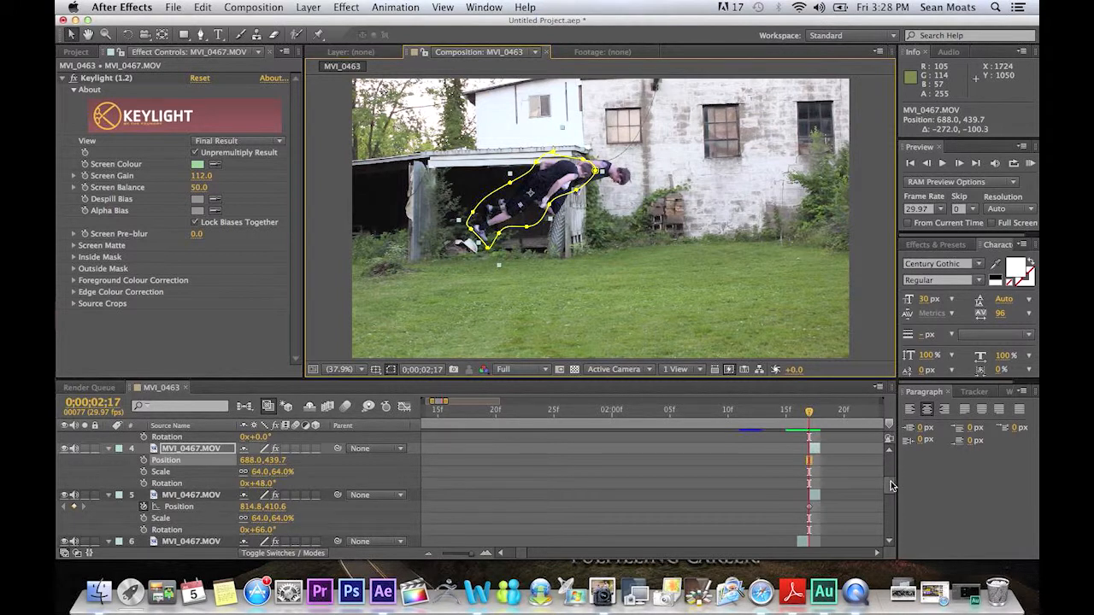
# Move layer 3 to start at 0;00;02;16 and layer 4 to start at 0;00;02;18.
pyautogui.scroll(3, 890, 484)
pyautogui.moveTo(760, 463); pyautogui.dragTo(815, 475)
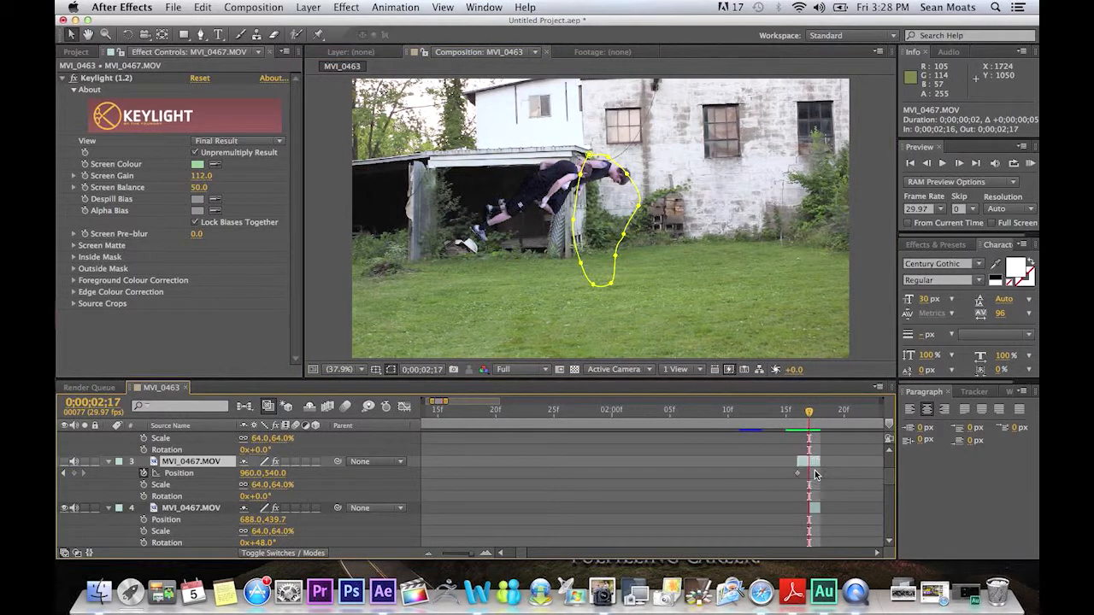
pyautogui.scroll(-1, 814, 475)
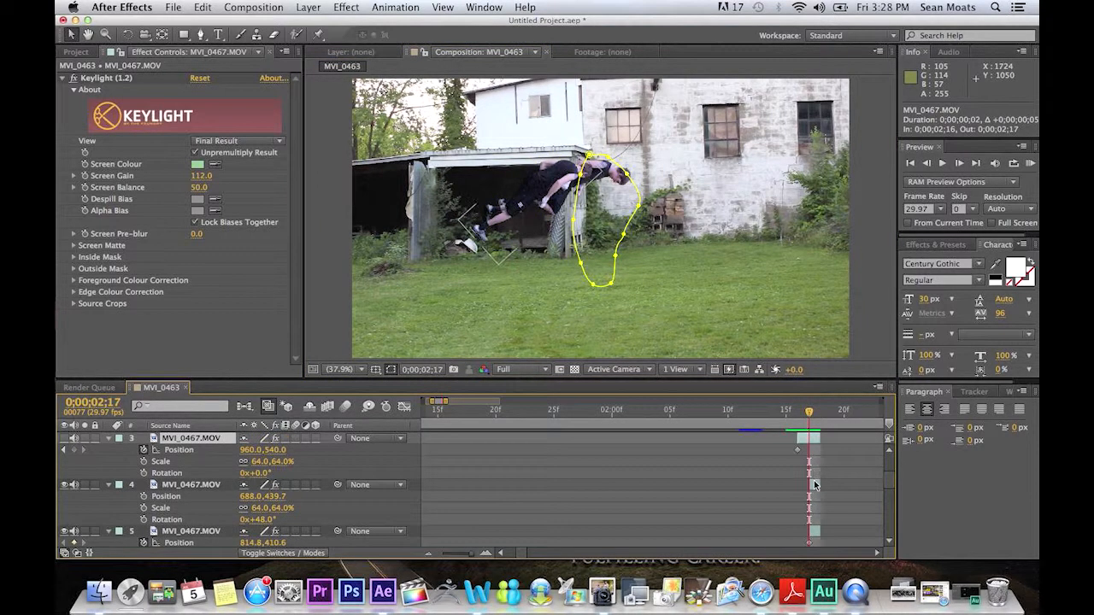
pyautogui.click(822, 485)
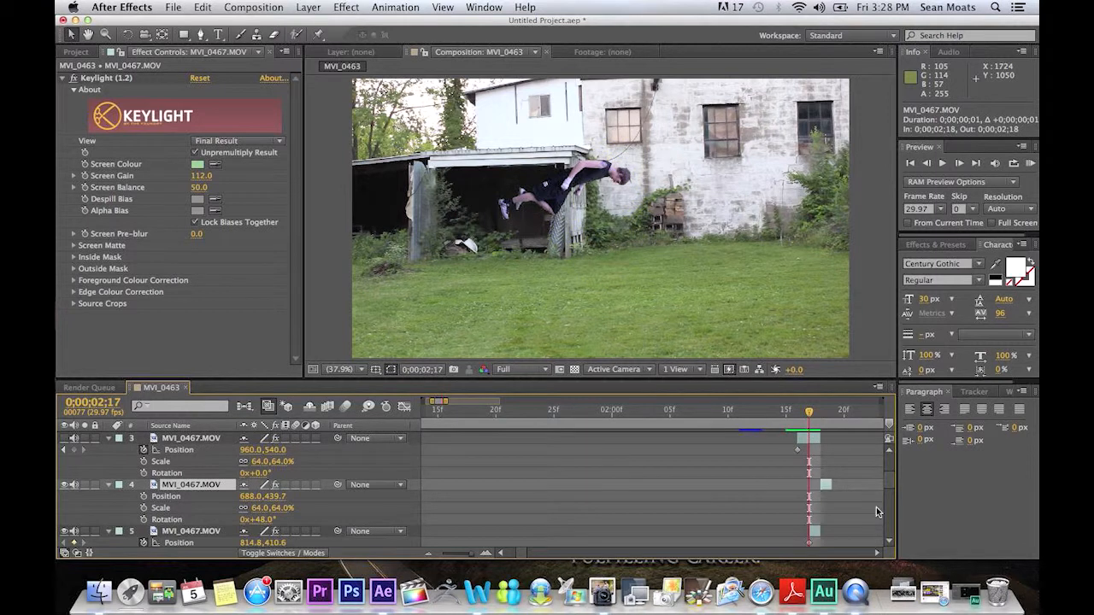
# Trim layer 3 to a single frame without its Position keyframe and move it to 0;00;02;18.
pyautogui.scroll(-3, 892, 497)
pyautogui.scroll(4, 893, 498)
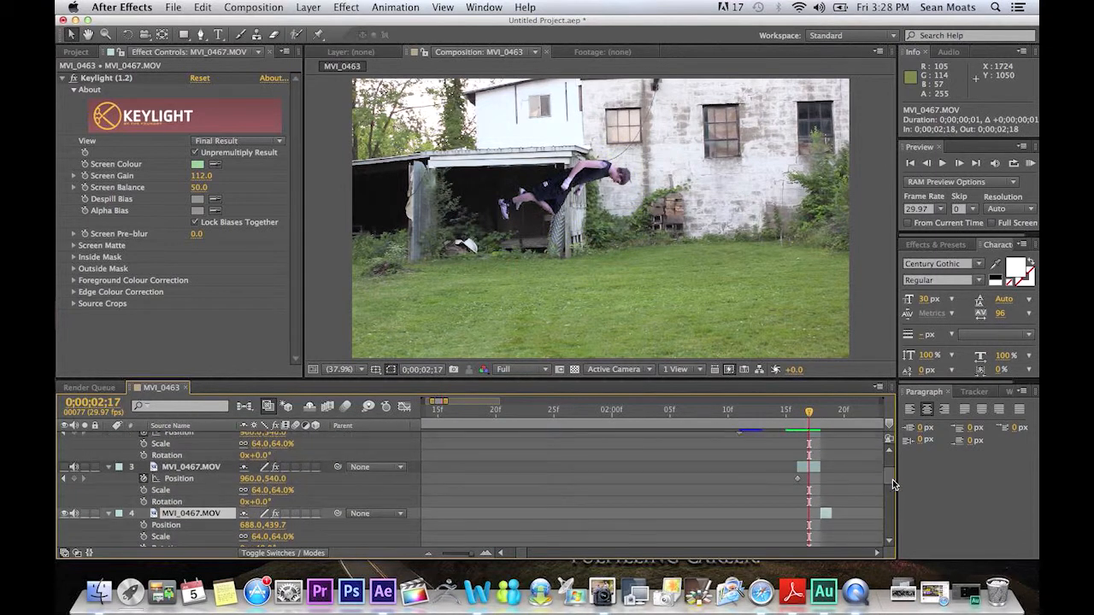
pyautogui.click(812, 466)
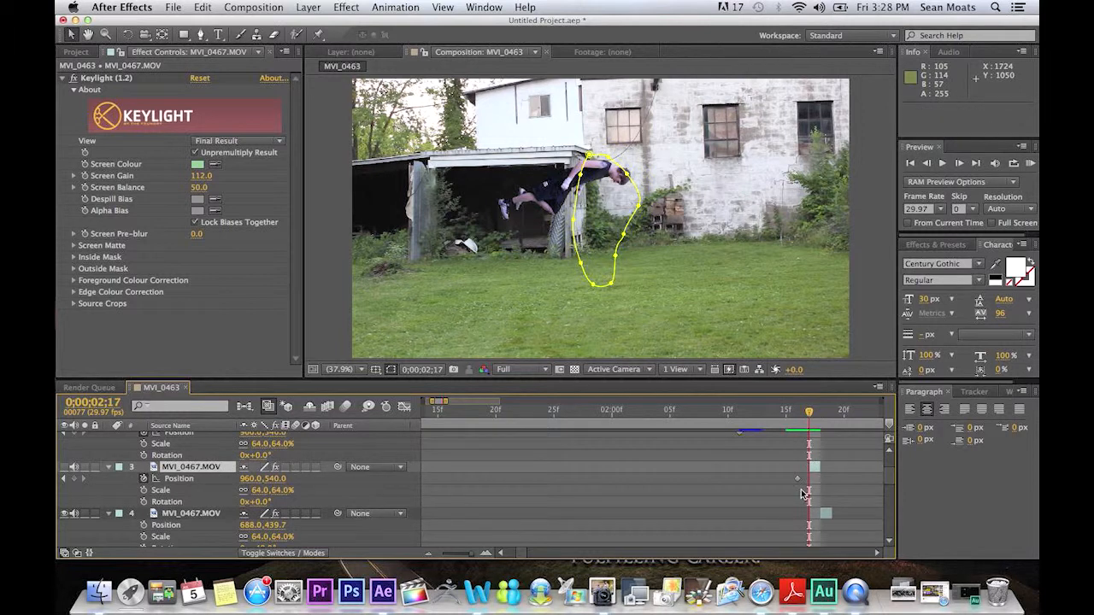
pyautogui.click(797, 480)
pyautogui.moveTo(797, 481); pyautogui.dragTo(826, 470)
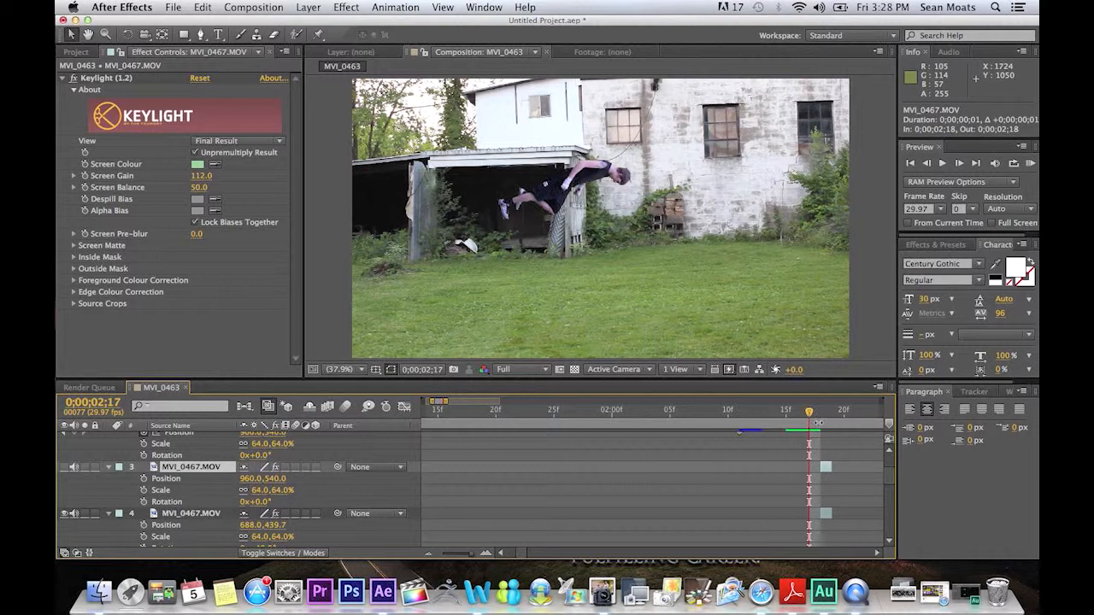
# Show layer 3 at 0;00;02;18 and pose its figure with rotation 43° and position 563.9, 518.9.
pyautogui.moveTo(810, 413); pyautogui.dragTo(824, 415)
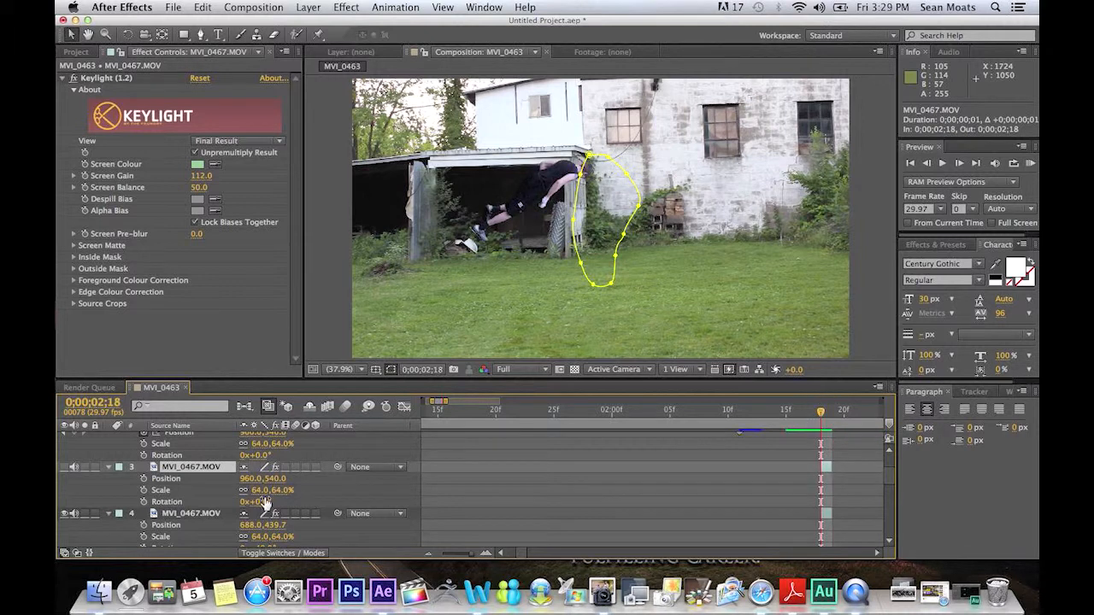
pyautogui.click(64, 467)
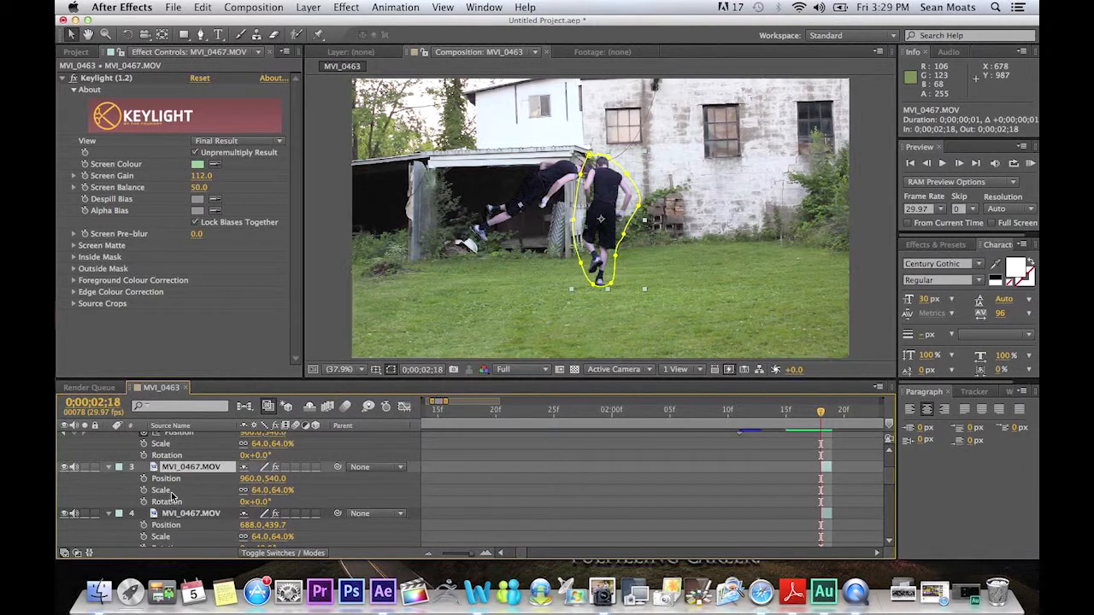
pyautogui.moveTo(256, 502); pyautogui.dragTo(313, 502)
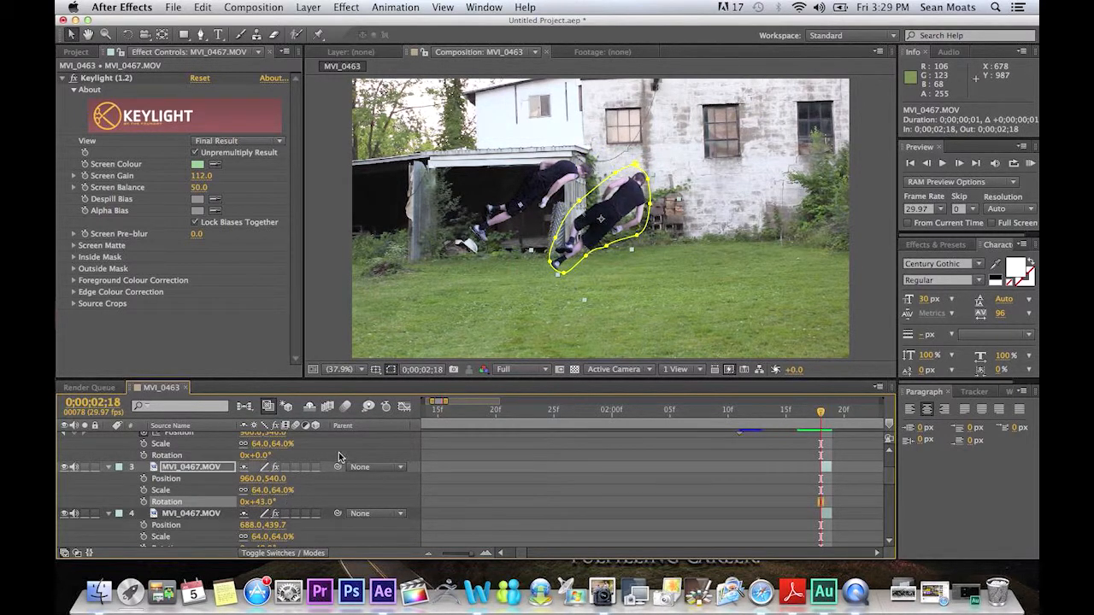
pyautogui.moveTo(613, 206); pyautogui.dragTo(514, 196)
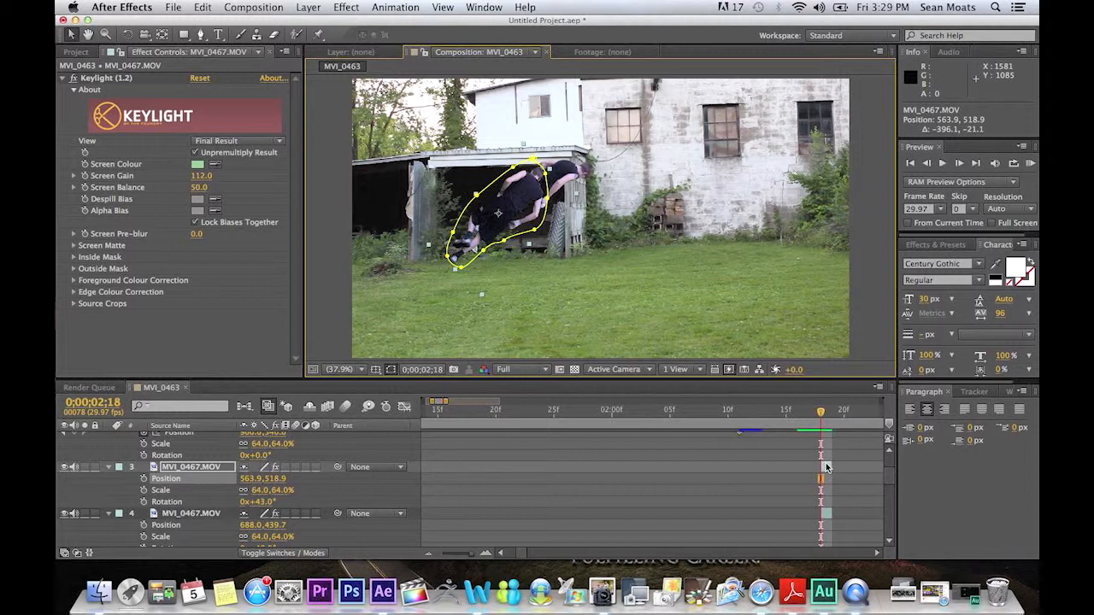
# Move layer 3 to start at 0;00;02;19 and place layer 2, cut to a single frame, at the same time.
pyautogui.moveTo(825, 470); pyautogui.dragTo(891, 470)
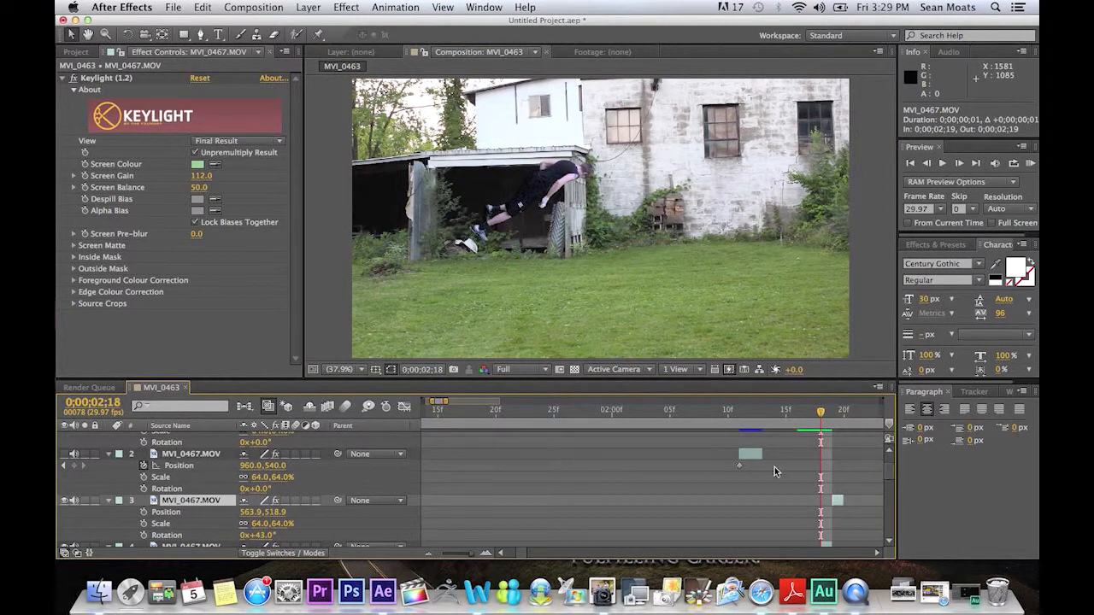
pyautogui.moveTo(823, 414); pyautogui.dragTo(834, 415)
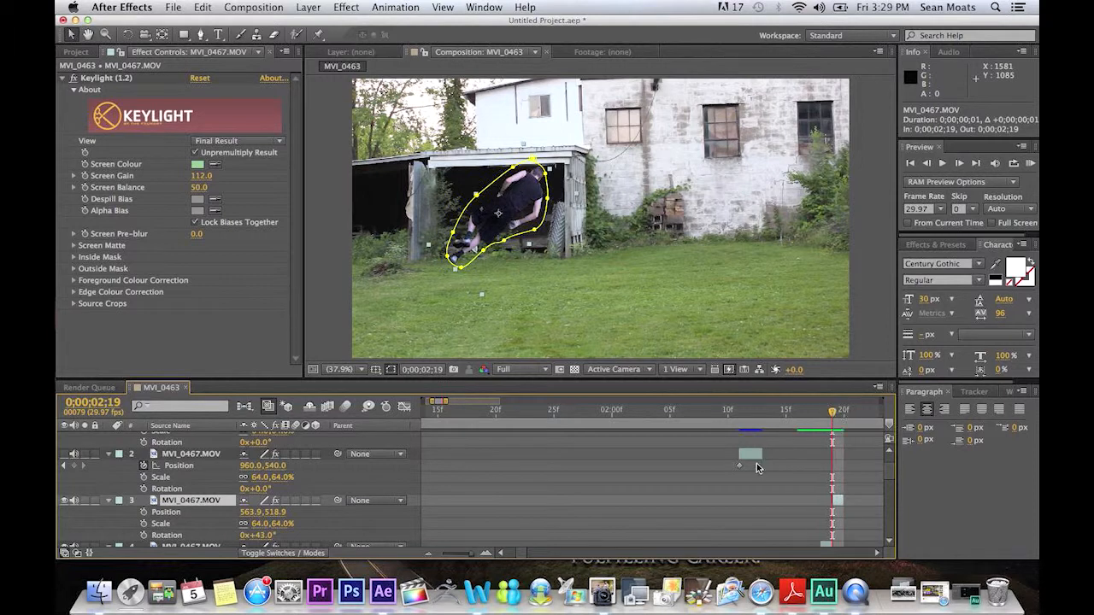
pyautogui.moveTo(750, 462); pyautogui.dragTo(836, 461)
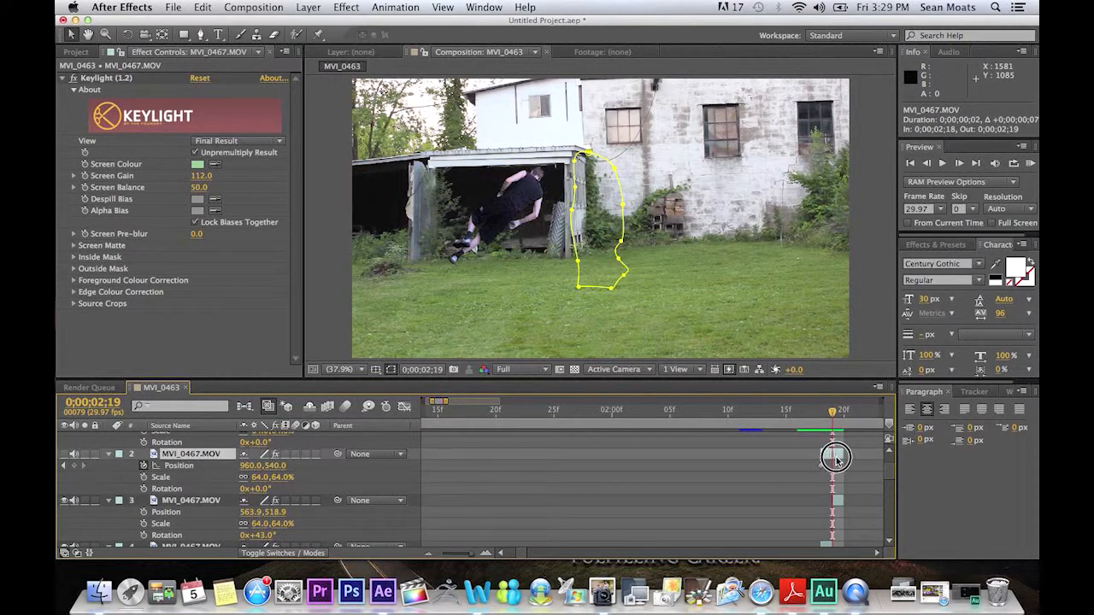
# Show layer 2 and pose its figure with rotation 43° and position 511.1, 561.1.
pyautogui.click(63, 455)
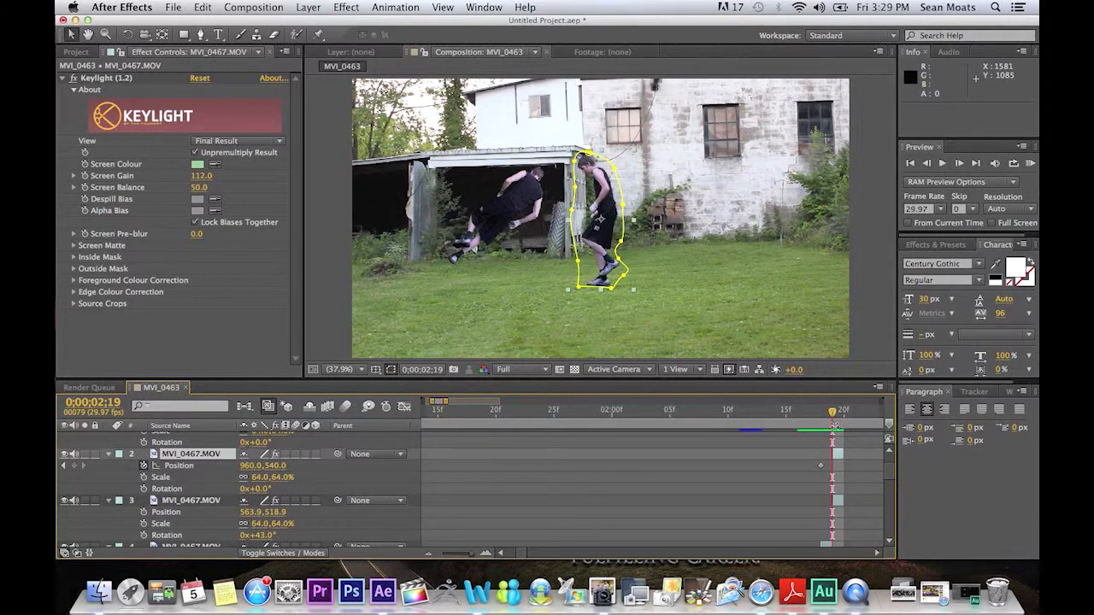
pyautogui.moveTo(259, 488); pyautogui.dragTo(295, 487)
pyautogui.moveTo(634, 205); pyautogui.dragTo(491, 212)
# Move layer 2 to start at 0;00;02;20 and delete its earlier Position keyframe.
pyautogui.moveTo(838, 459); pyautogui.dragTo(847, 459)
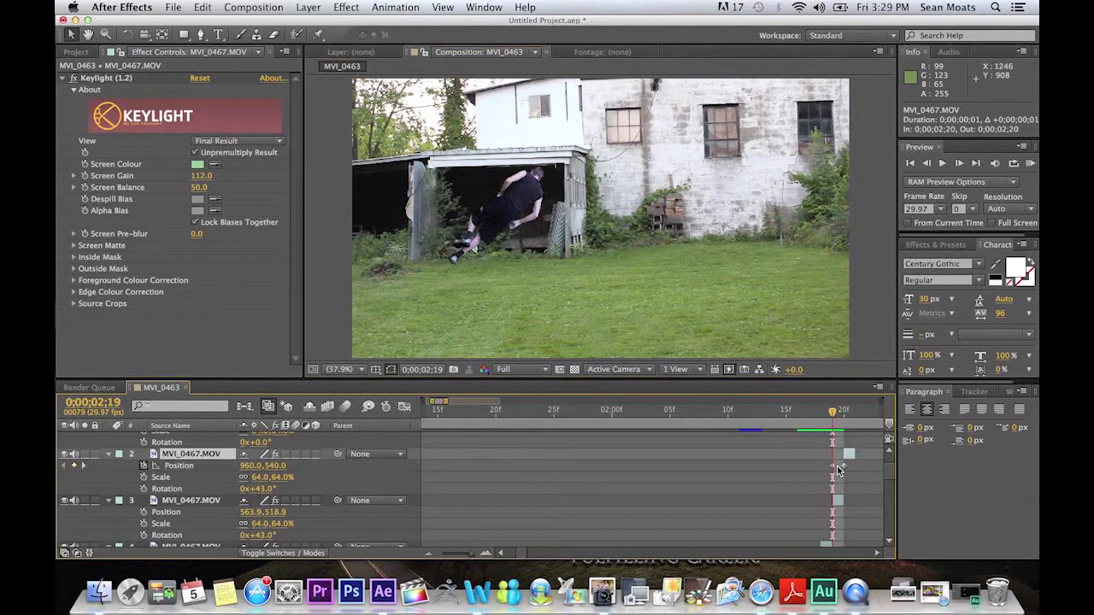
pyautogui.click(833, 466)
pyautogui.press('Delete')
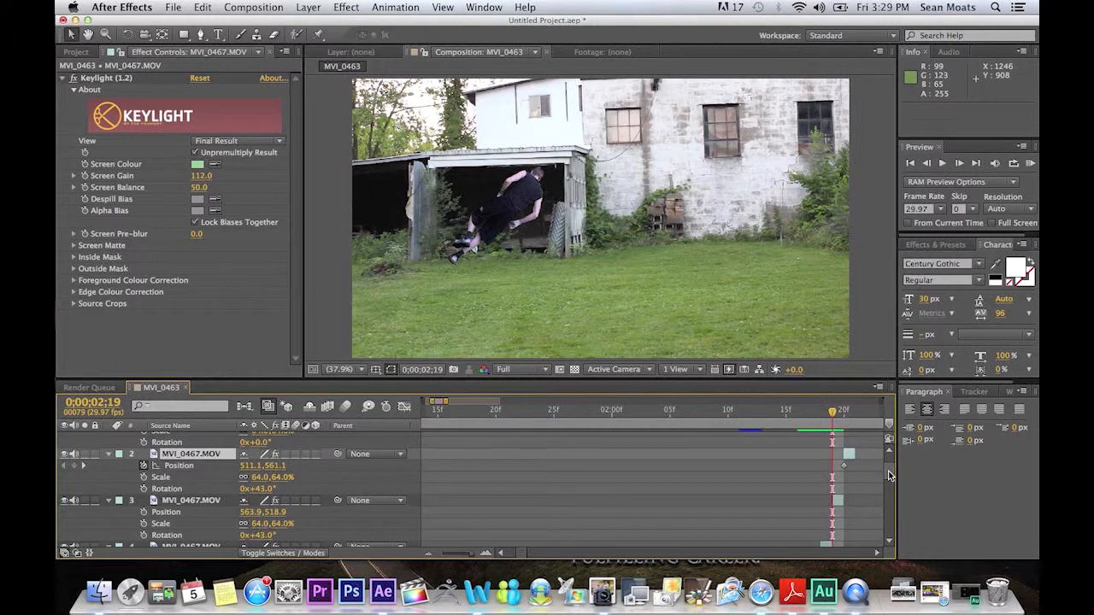
# Place layer 1 as a single frame at 0;00;02;20 and pose its figure with rotation 28° and position 421.3, 587.5.
pyautogui.scroll(3, 888, 471)
pyautogui.moveTo(760, 438); pyautogui.dragTo(843, 414)
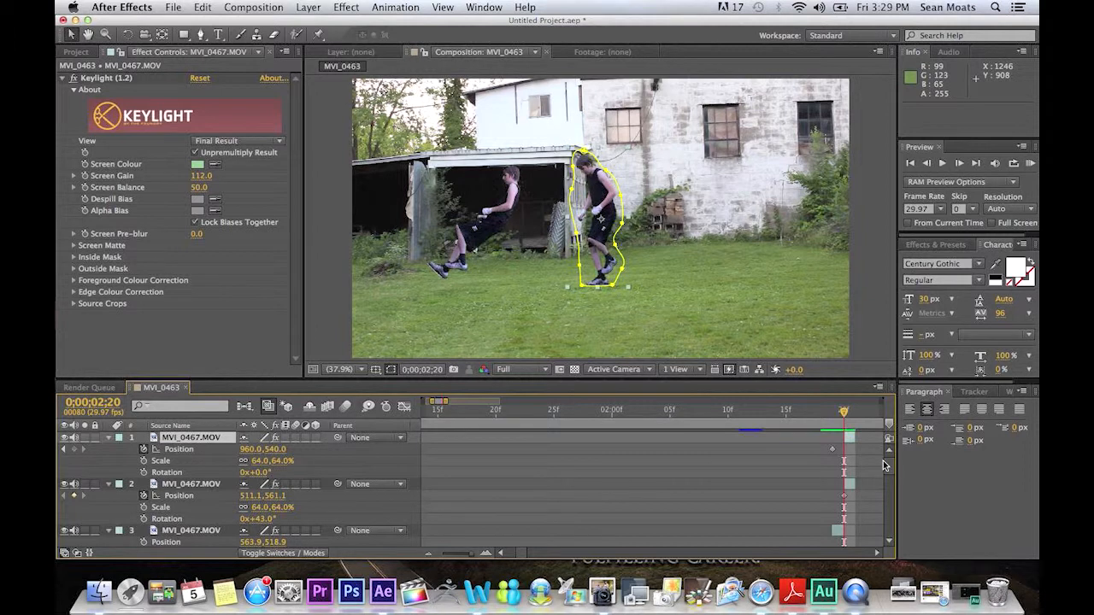
pyautogui.moveTo(849, 441); pyautogui.dragTo(854, 414)
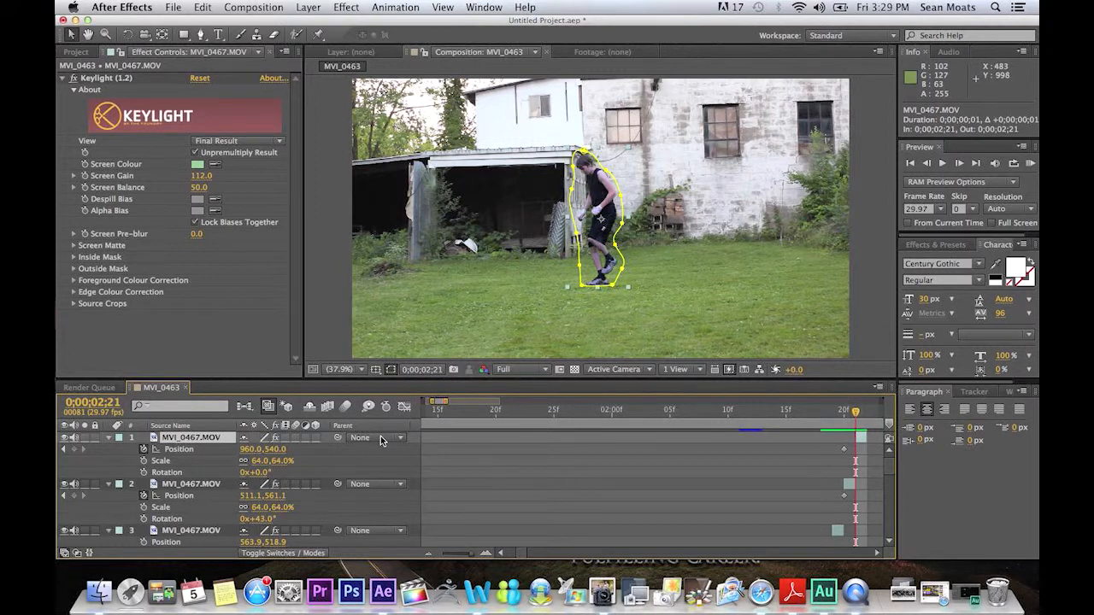
pyautogui.moveTo(255, 474); pyautogui.dragTo(277, 472)
pyautogui.moveTo(862, 438); pyautogui.dragTo(843, 414)
pyautogui.moveTo(603, 196); pyautogui.dragTo(464, 203)
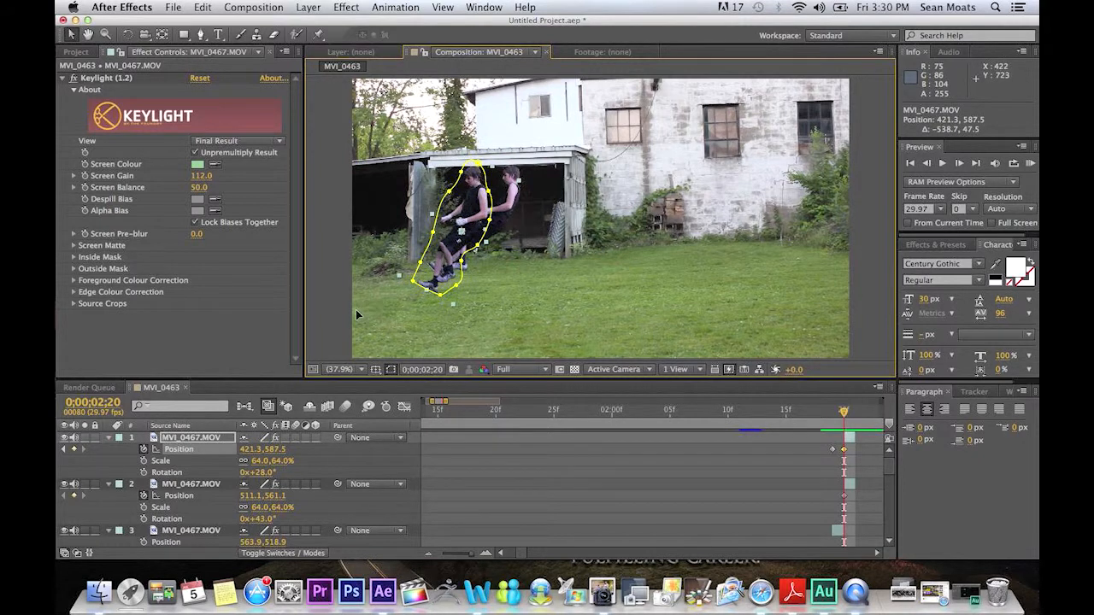
# Move layer 1 to start at 0;00;02;21 and delete its earlier Position keyframe.
pyautogui.moveTo(851, 437); pyautogui.dragTo(858, 443)
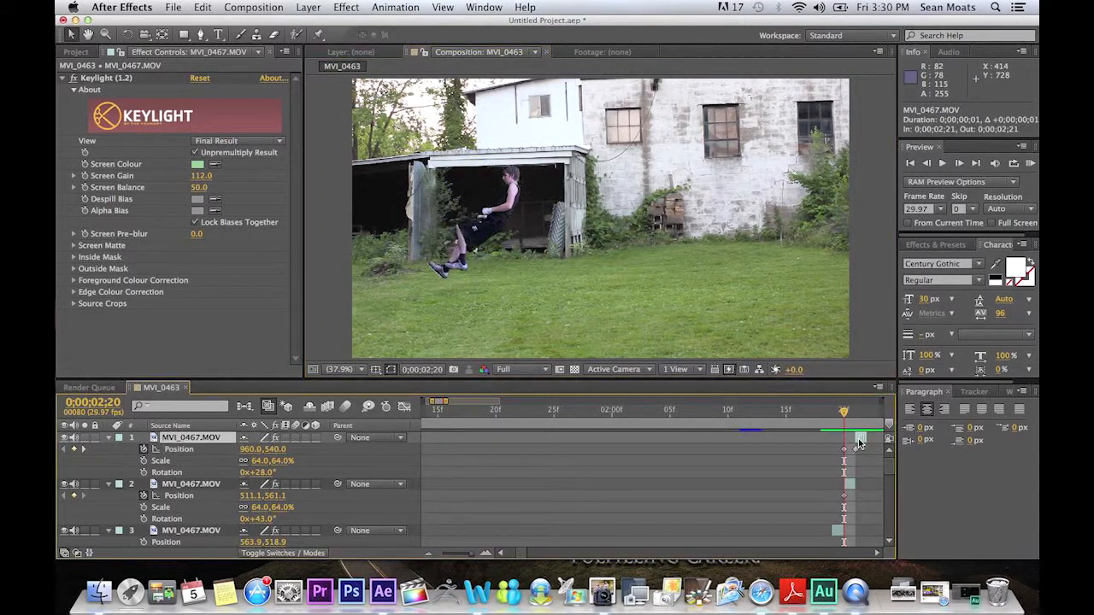
pyautogui.click(844, 448)
pyautogui.press('Delete')
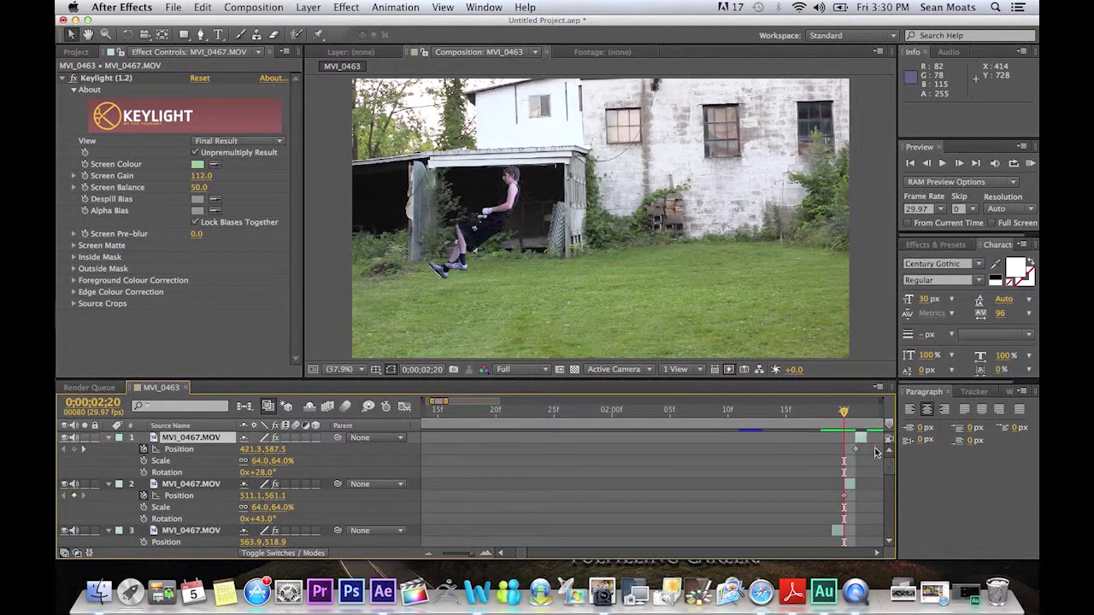
# Move the MVI_0466 clip on layer 12 to start at 0;00;02;22, right after the last flip frame.
pyautogui.moveTo(846, 413); pyautogui.dragTo(865, 416)
pyautogui.moveTo(893, 477); pyautogui.dragTo(897, 532)
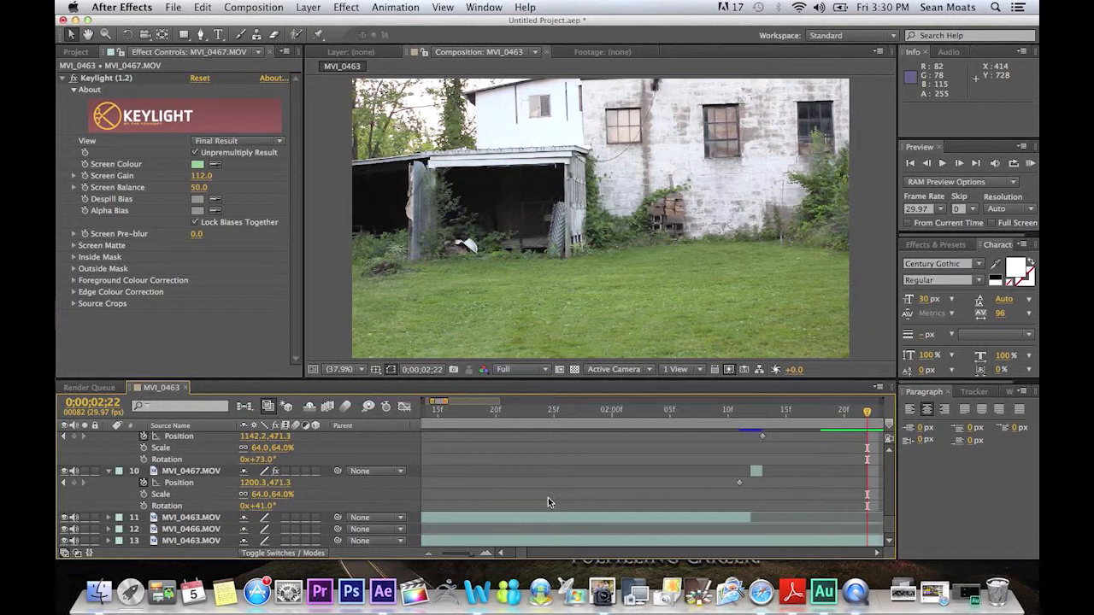
pyautogui.moveTo(444, 402); pyautogui.dragTo(466, 403)
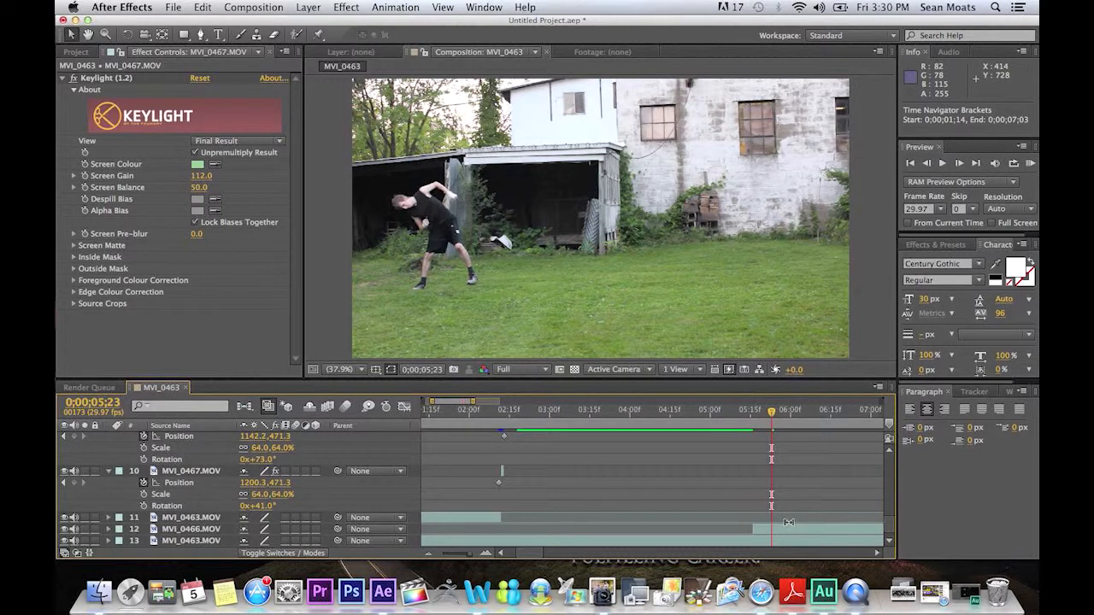
pyautogui.moveTo(889, 524); pyautogui.dragTo(893, 459)
pyautogui.click(527, 413)
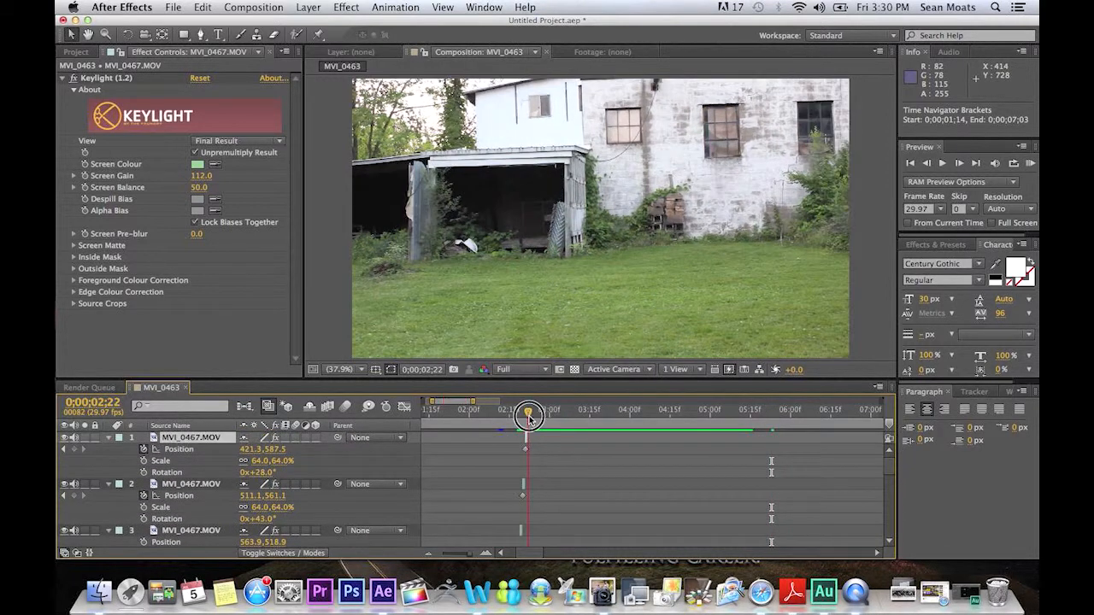
pyautogui.click(926, 165)
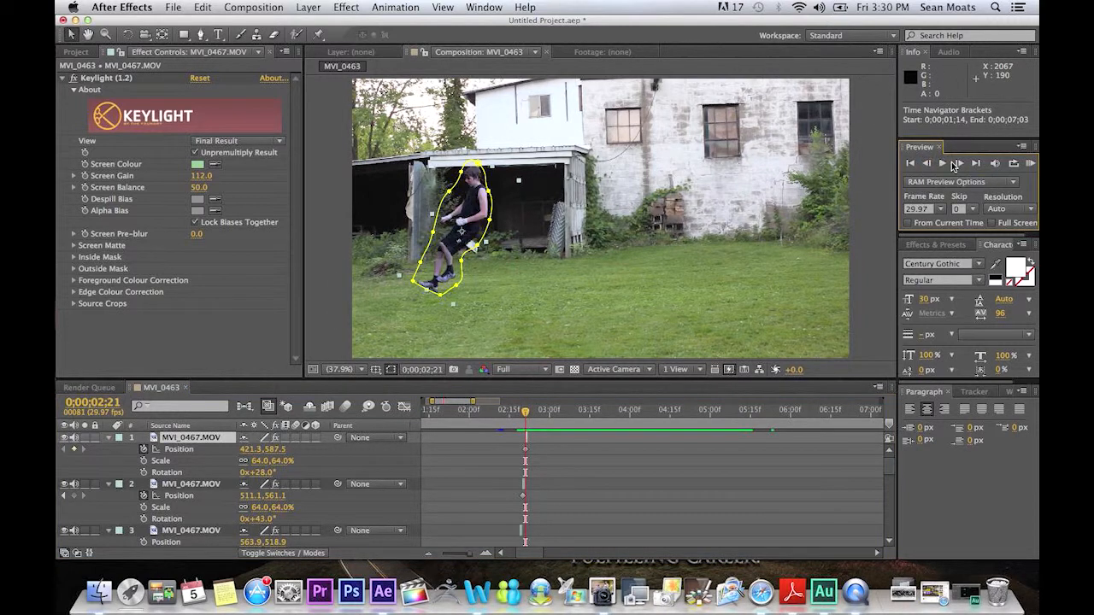
pyautogui.click(960, 164)
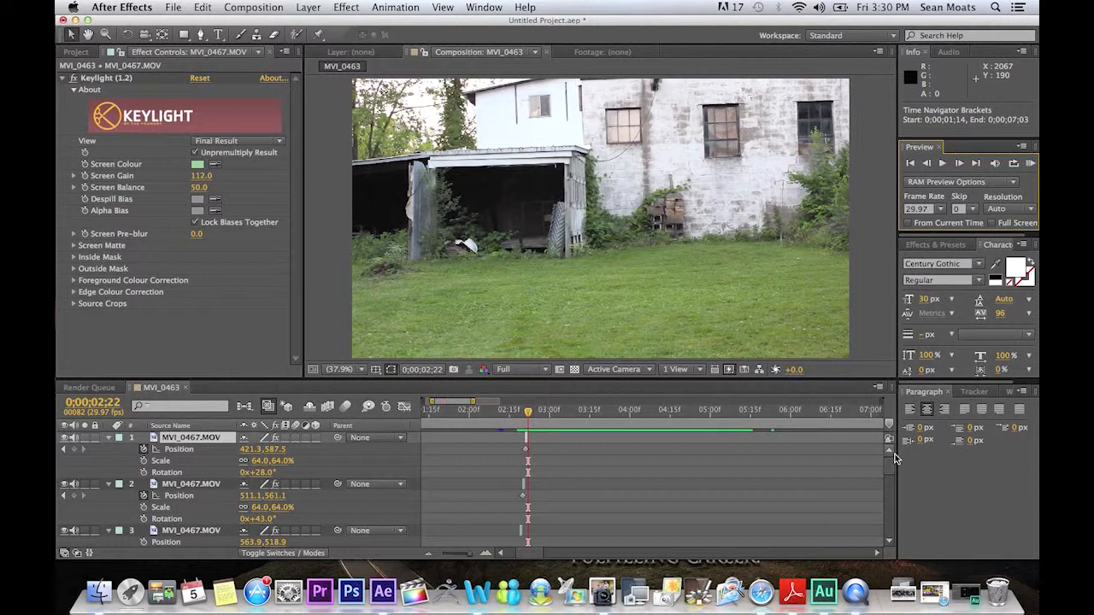
pyautogui.moveTo(892, 471); pyautogui.dragTo(893, 537)
pyautogui.moveTo(821, 532); pyautogui.dragTo(597, 532)
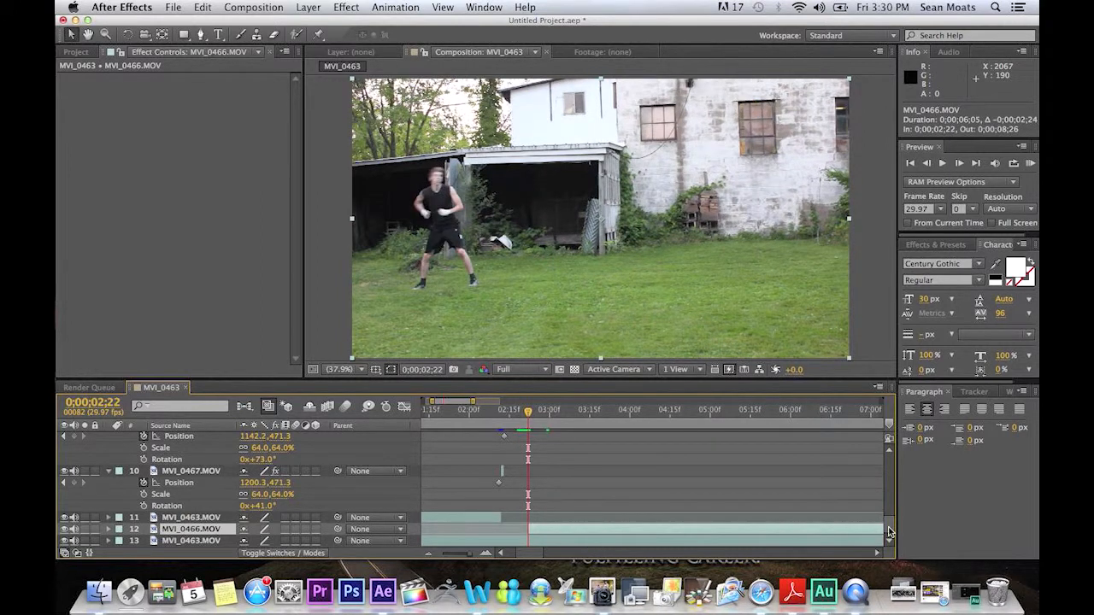
# Trim the ends of layers 12 and 13, MVI_0466 and the background MVI_0463, to 0;00;05;13.
pyautogui.moveTo(528, 414); pyautogui.dragTo(746, 440)
pyautogui.moveTo(471, 399)
pyautogui.mouseDown()
pyautogui.moveTo(513, 401)
pyautogui.moveTo(476, 408)
pyautogui.mouseUp()
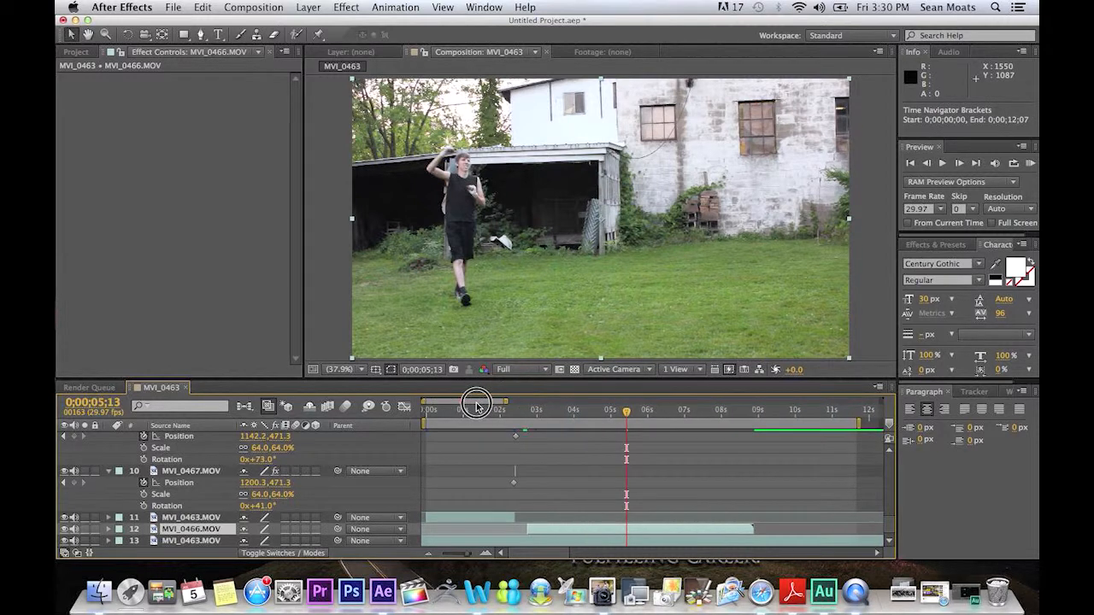
pyautogui.keyDown('shift'); pyautogui.click(205, 541); pyautogui.keyUp('shift')
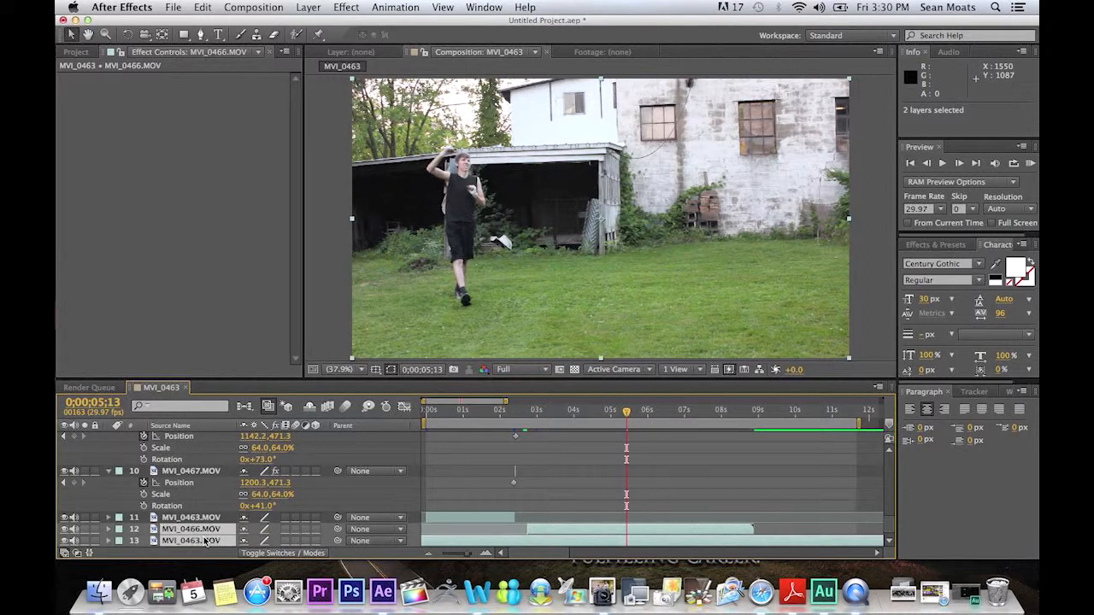
pyautogui.hotkey('alt', ']')
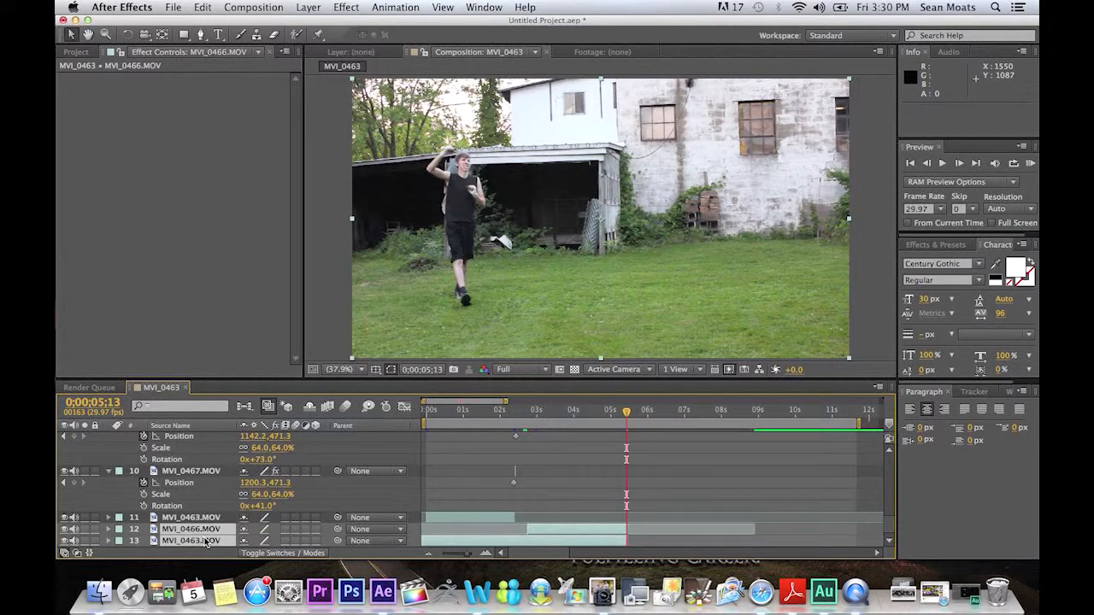
# Shorten the work area so it ends where the trimmed clips on layers 12 and 13 end.
pyautogui.moveTo(858, 423); pyautogui.dragTo(628, 436)
pyautogui.moveTo(506, 401); pyautogui.dragTo(464, 401)
pyautogui.moveTo(879, 425); pyautogui.dragTo(463, 402)
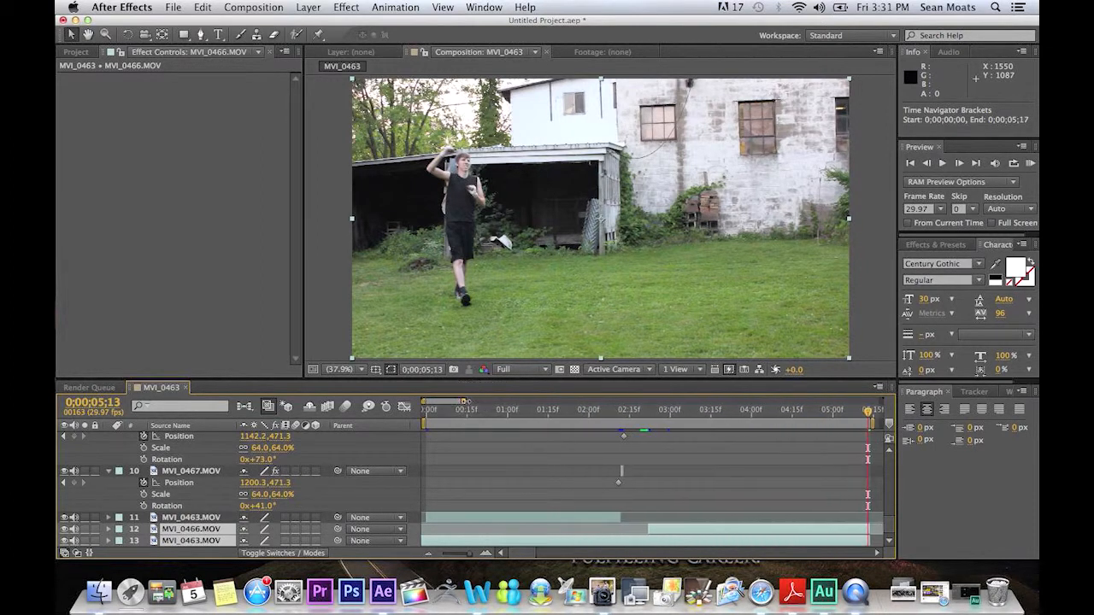
# Select the MVI_0467 flip layers 1 through 10 and collapse their expanded properties.
pyautogui.moveTo(889, 528)
pyautogui.mouseDown()
pyautogui.moveTo(899, 440)
pyautogui.moveTo(891, 521)
pyautogui.mouseUp()
pyautogui.click(197, 482)
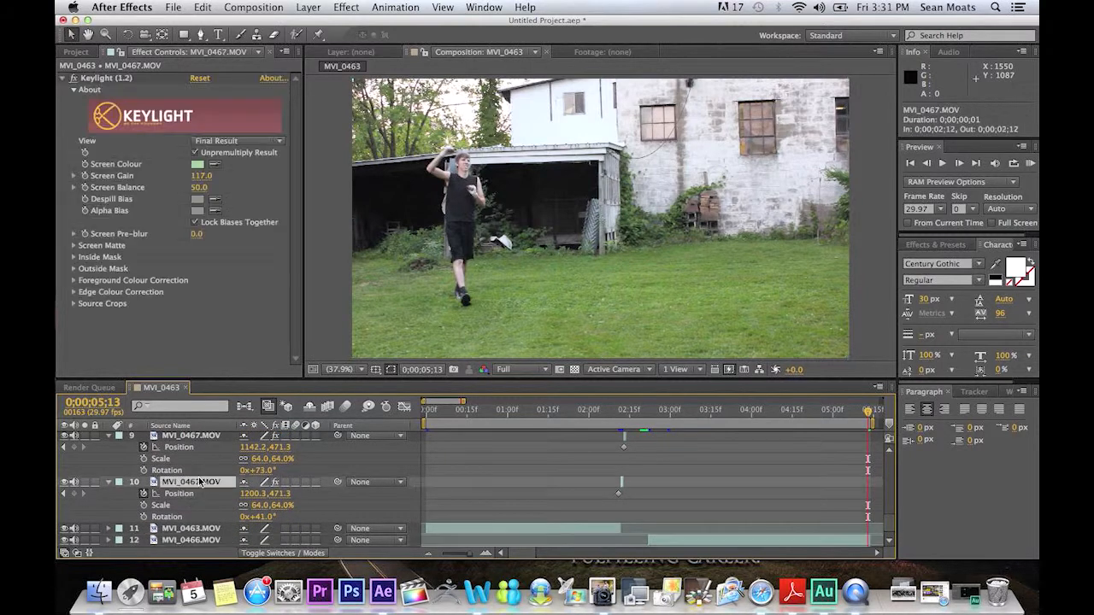
pyautogui.scroll(10, 210, 484)
pyautogui.keyDown('shift'); pyautogui.click(210, 440); pyautogui.keyUp('shift')
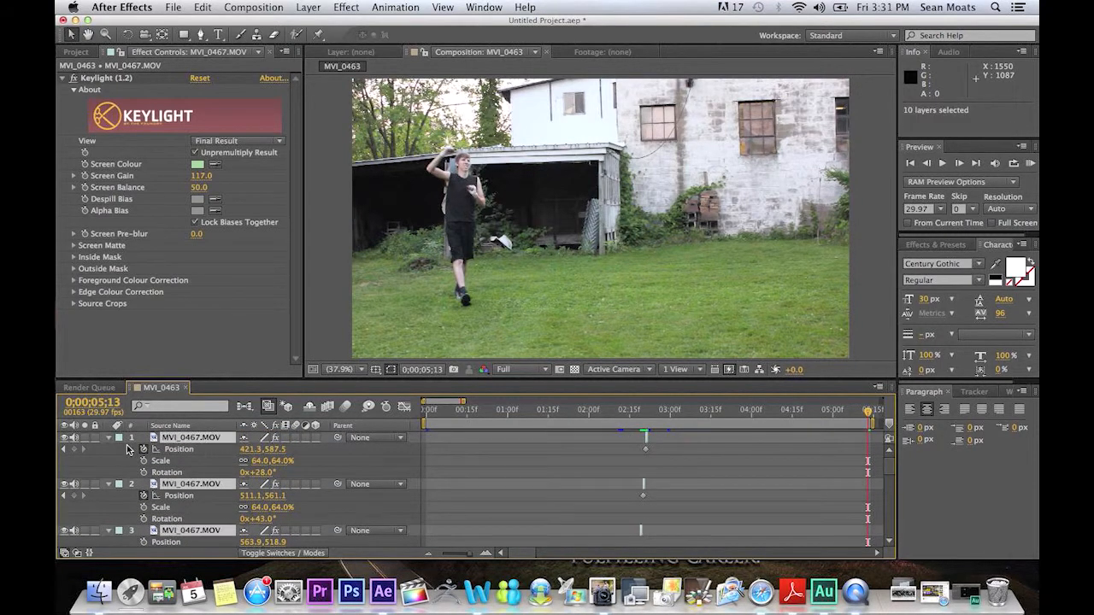
pyautogui.click(110, 437)
pyautogui.scroll(-2, 320, 479)
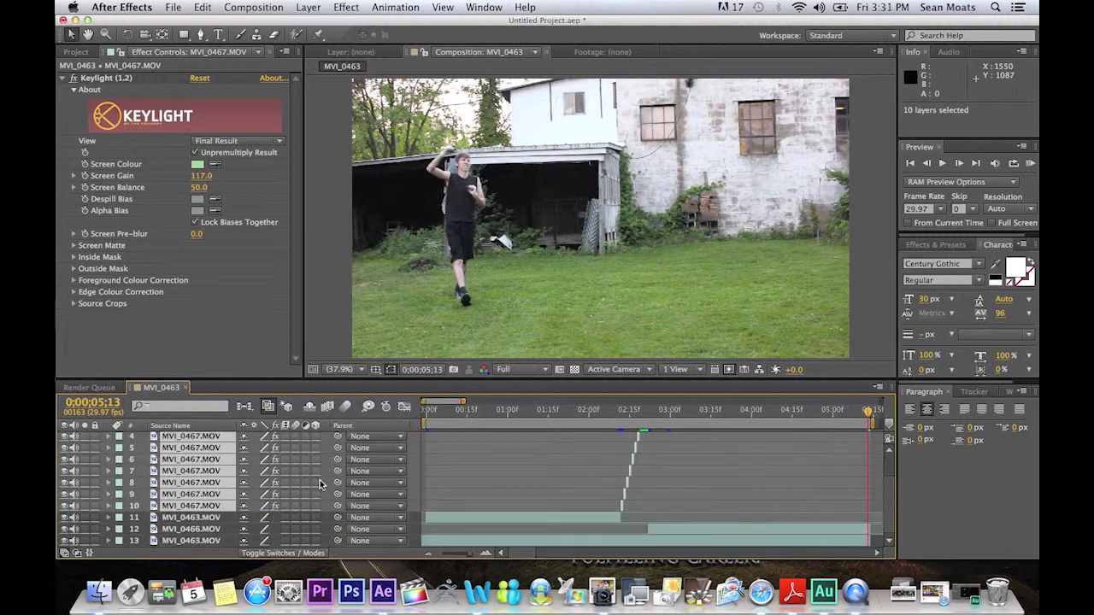
# Play back the flip and its transition into the landing clip from 0;00;02;09, and again from 0;00;02;00.
pyautogui.click(619, 413)
pyautogui.press('space')
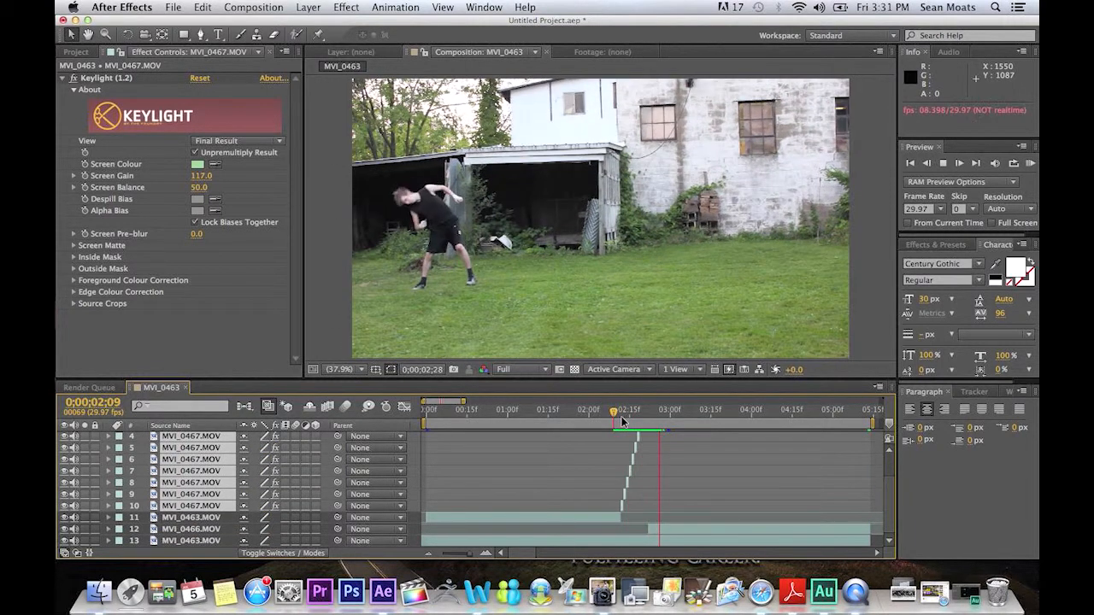
pyautogui.press('space')
pyautogui.press('space')
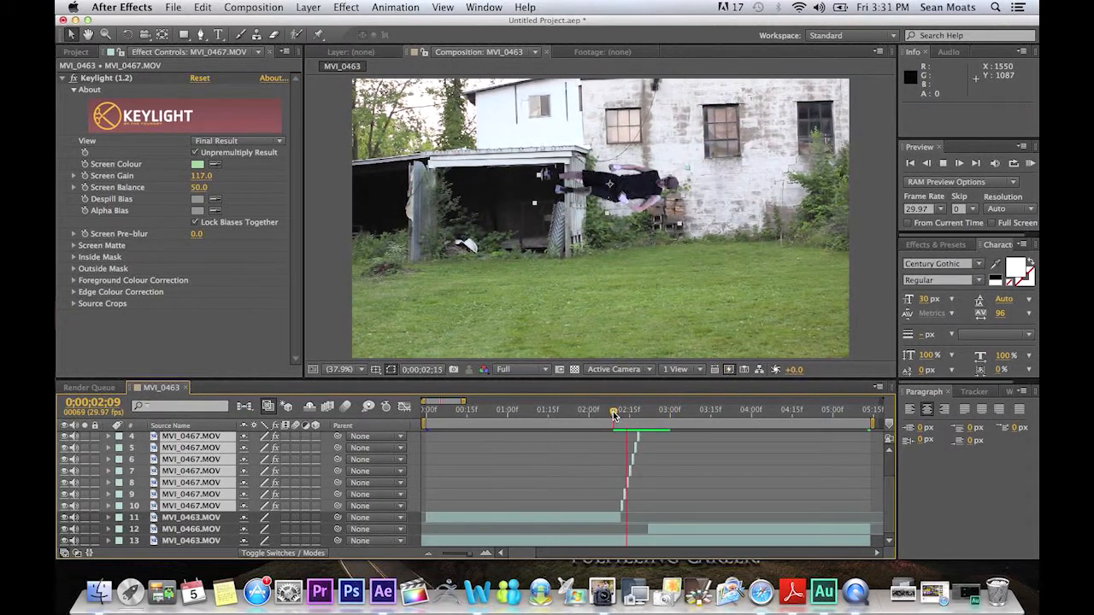
pyautogui.press('space')
pyautogui.moveTo(612, 414); pyautogui.dragTo(590, 416)
pyautogui.press('space')
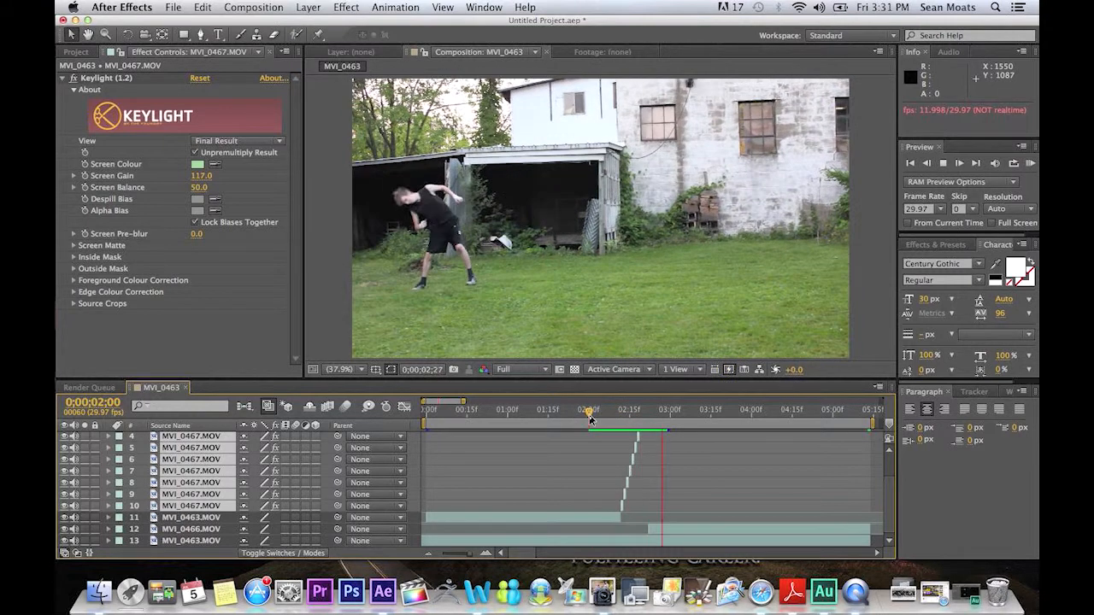
pyautogui.press('space')
pyautogui.press('space')
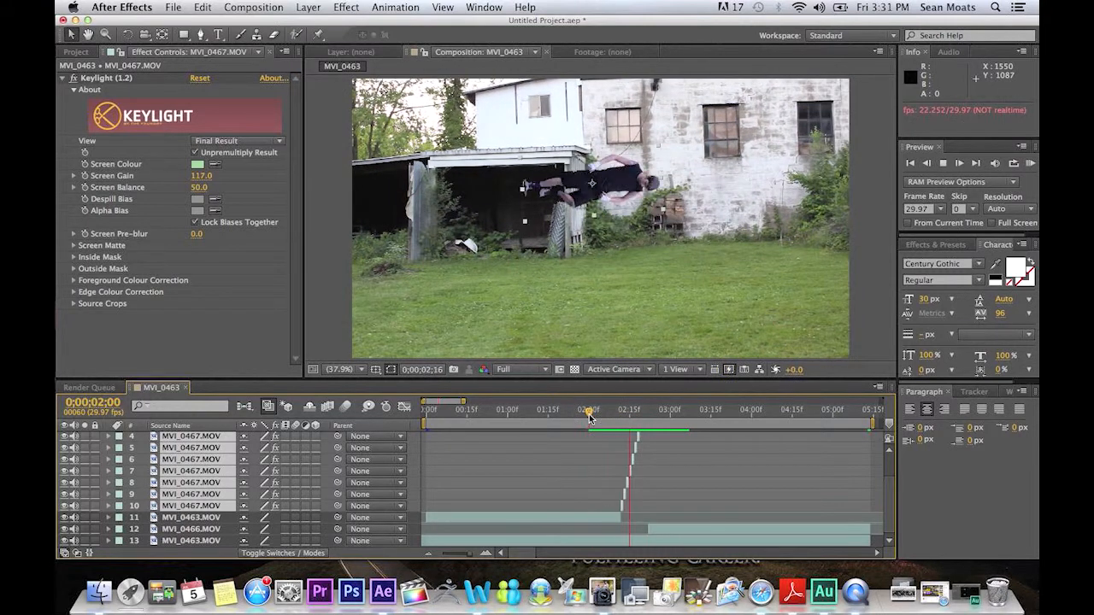
pyautogui.press('space')
# Go to the last flip frame at 0;00;02;21 and view the background layer 13, MVI_0463, on its own before returning to the composition.
pyautogui.moveTo(596, 416); pyautogui.dragTo(649, 422)
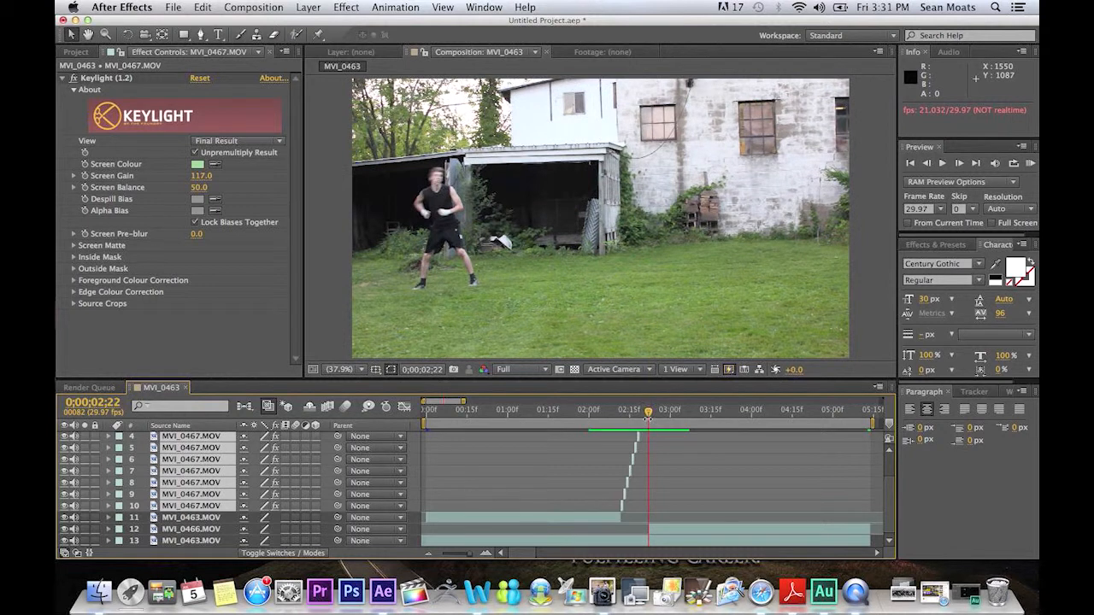
pyautogui.click(925, 165)
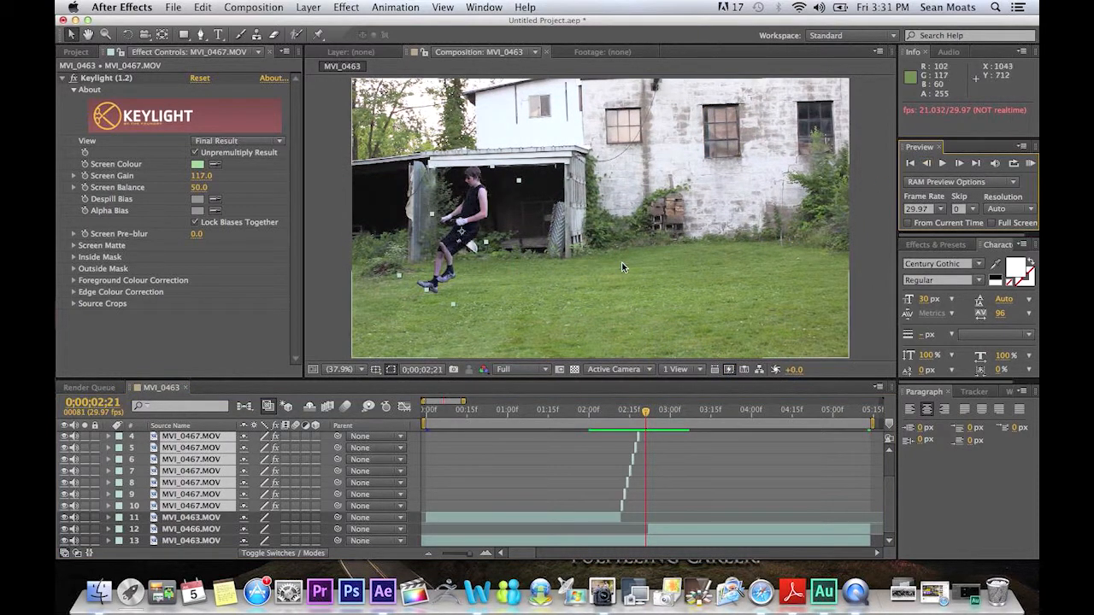
pyautogui.click(629, 542)
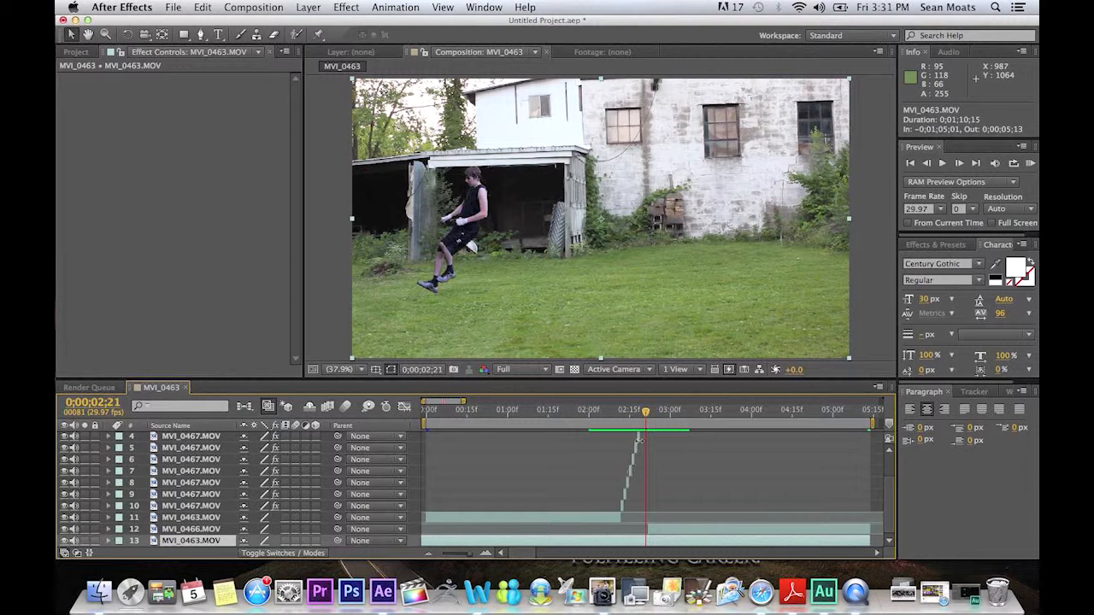
pyautogui.doubleClick(629, 540)
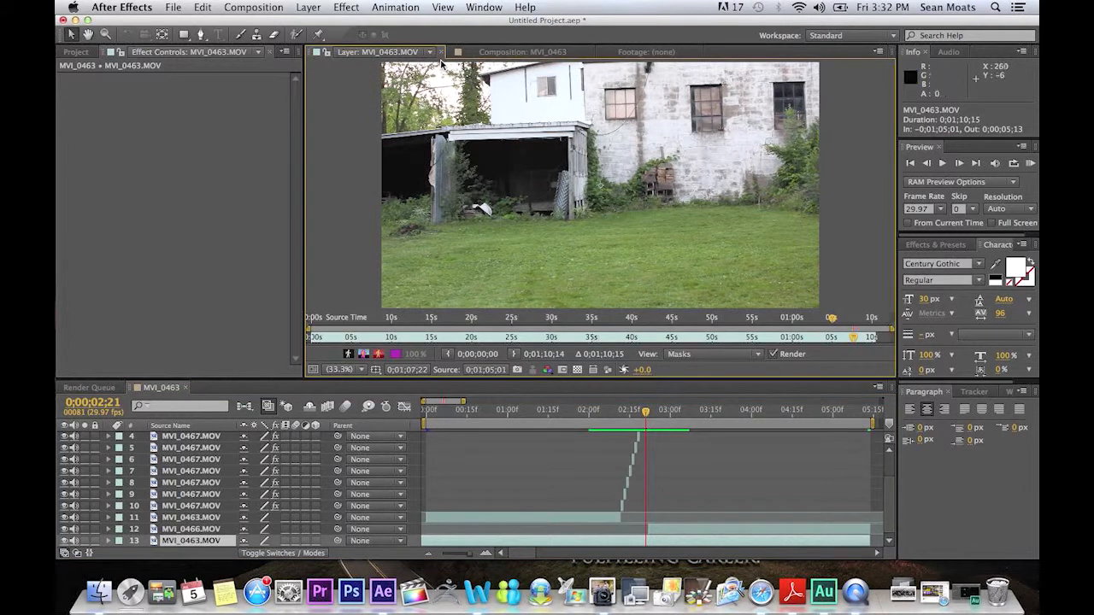
pyautogui.click(522, 51)
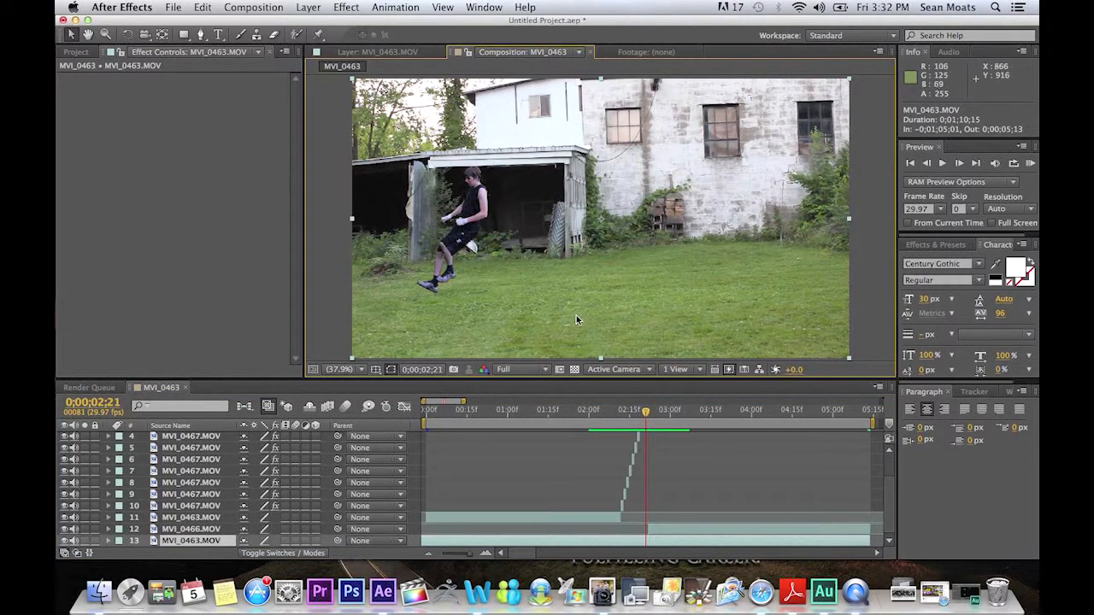
# Compare the frames at 0;00;02;21 and 0;00;02;22 back and forth to check how the background shifts at the cut.
pyautogui.click(961, 167)
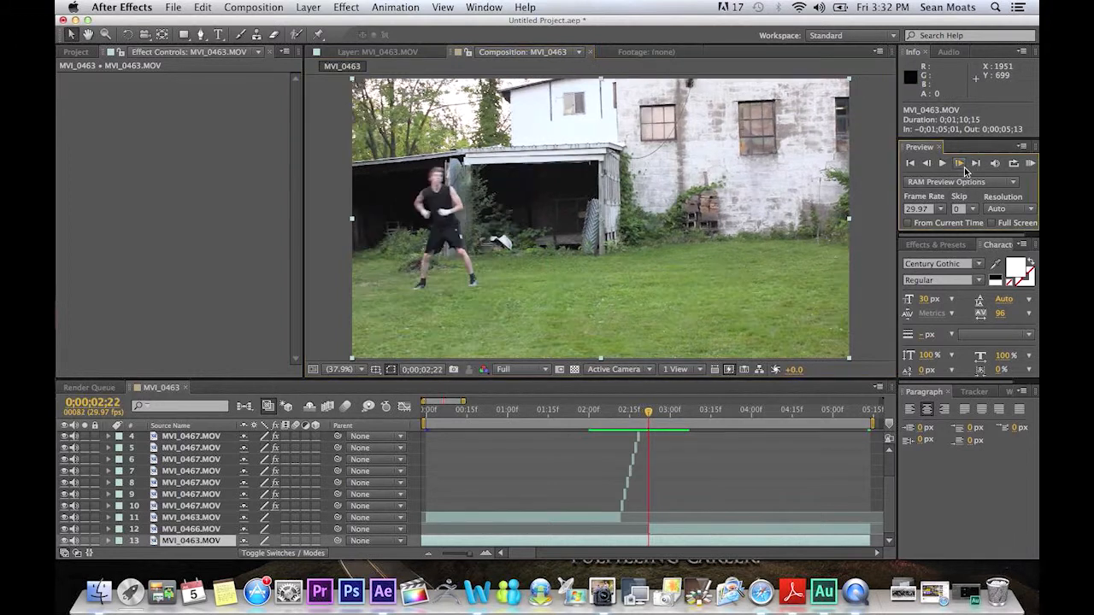
pyautogui.click(930, 168)
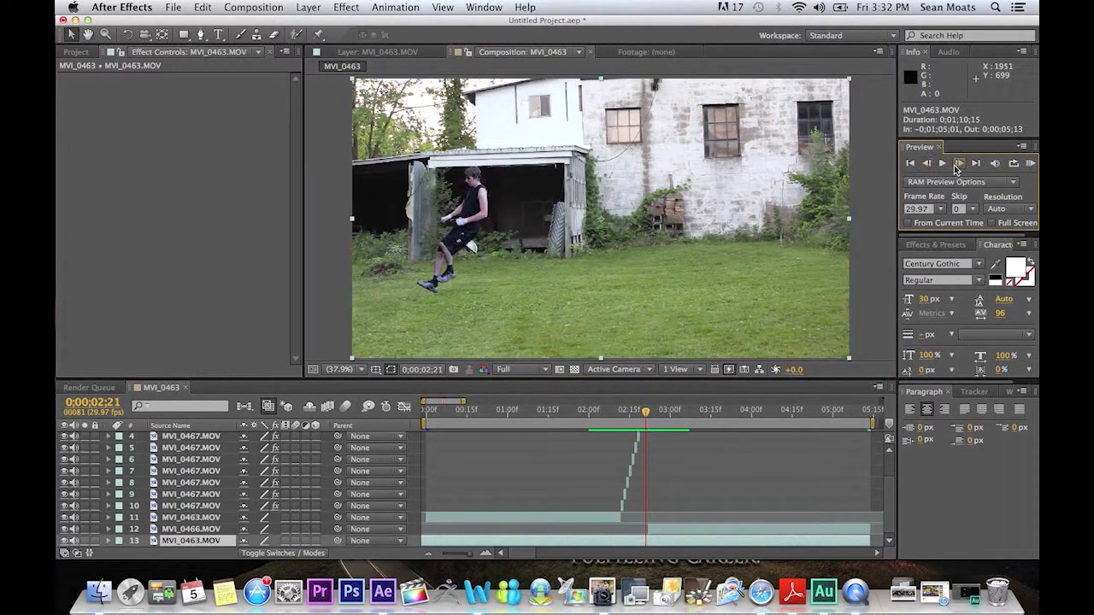
pyautogui.click(959, 166)
pyautogui.click(930, 165)
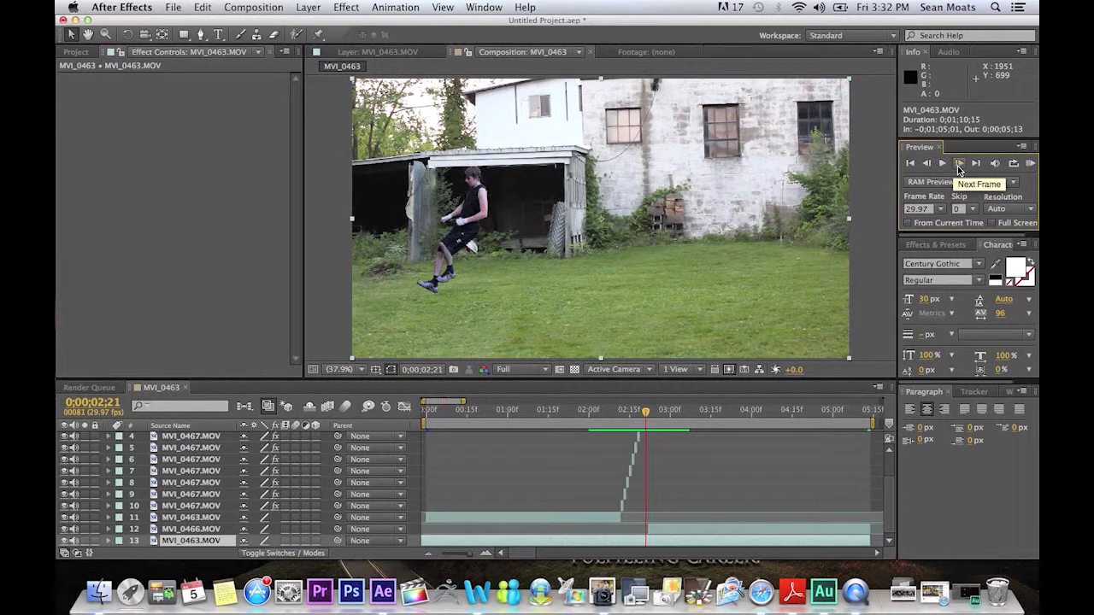
pyautogui.click(959, 166)
pyautogui.click(924, 168)
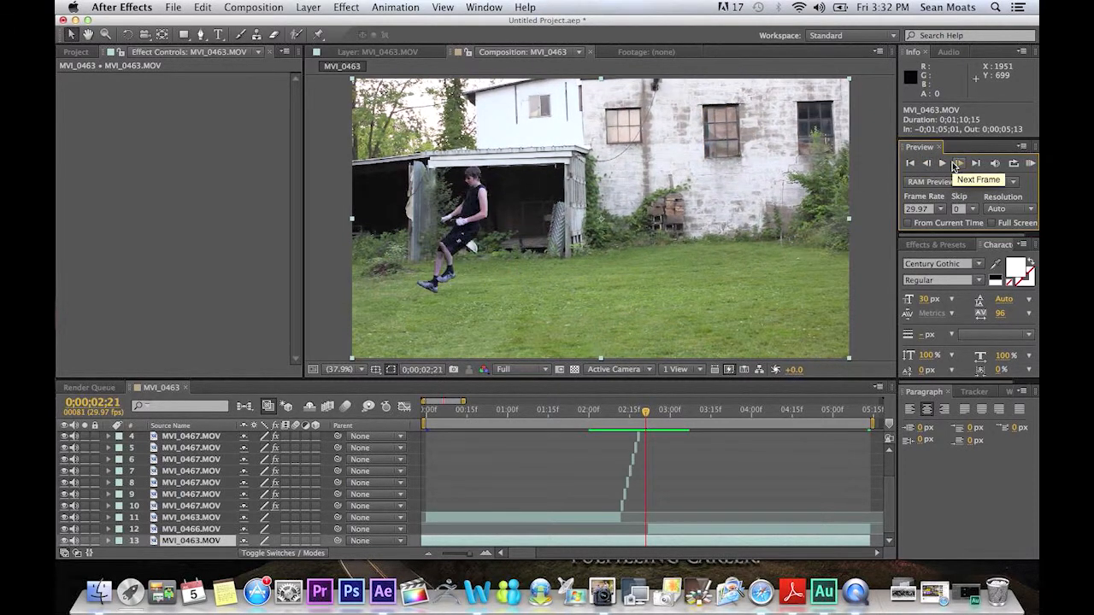
pyautogui.click(958, 166)
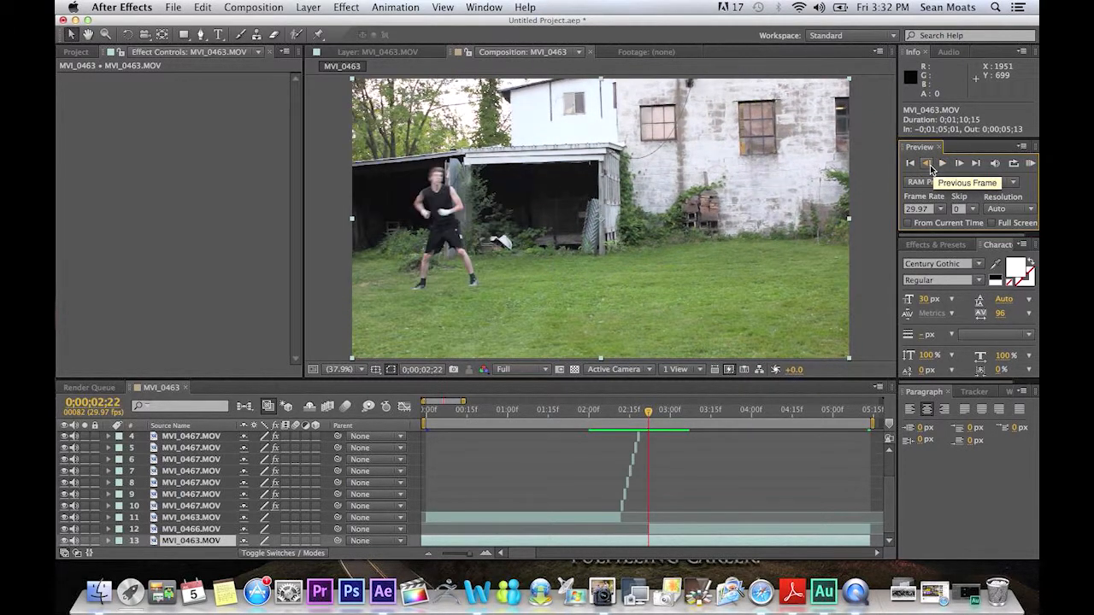
pyautogui.click(927, 165)
pyautogui.click(957, 168)
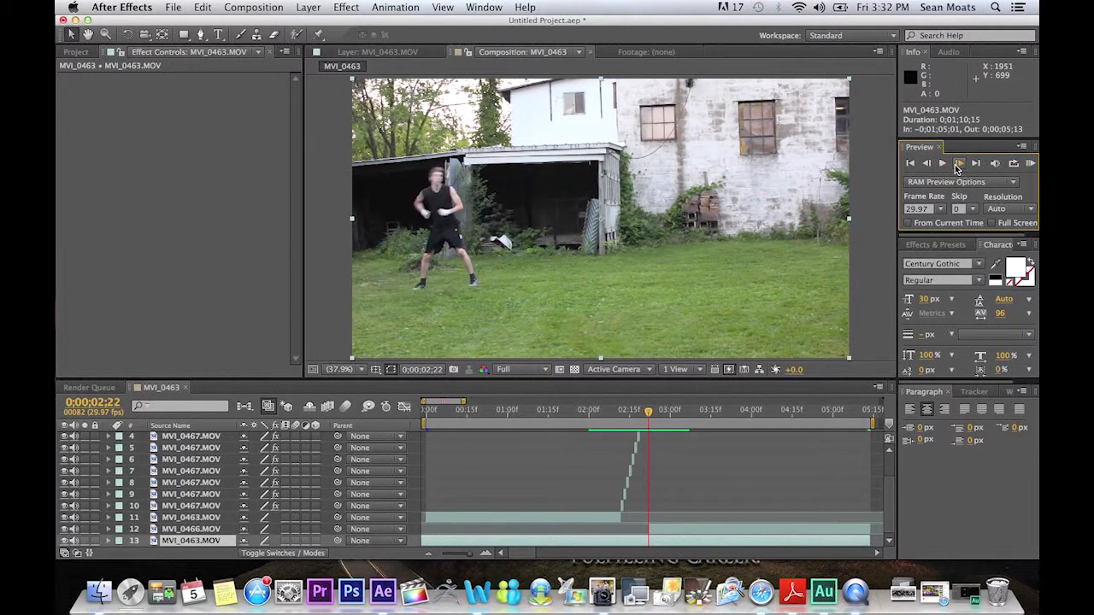
pyautogui.click(931, 167)
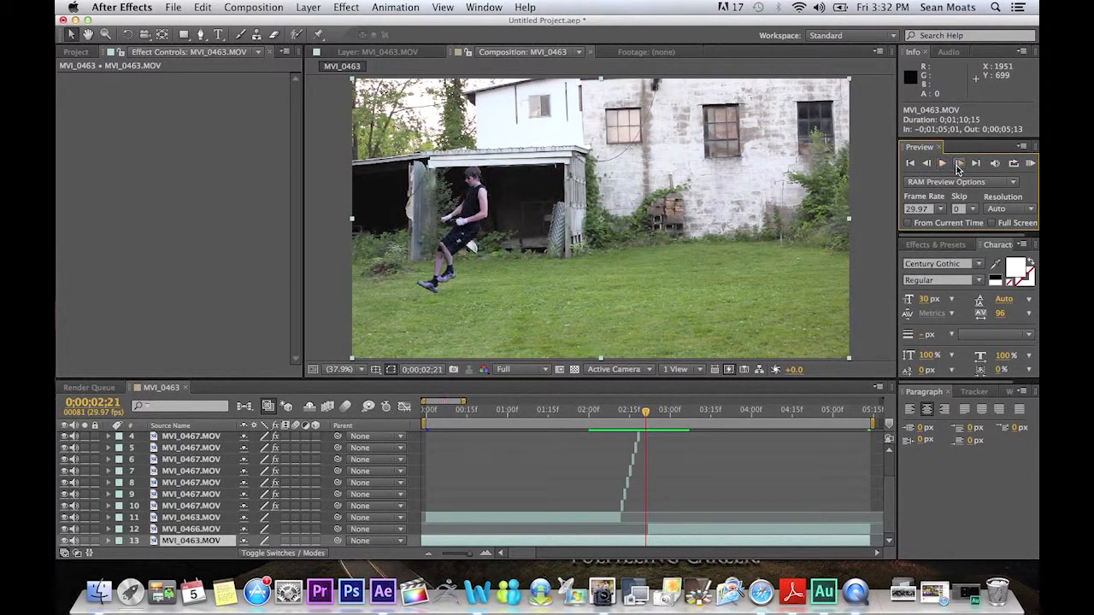
pyautogui.click(958, 164)
pyautogui.click(929, 166)
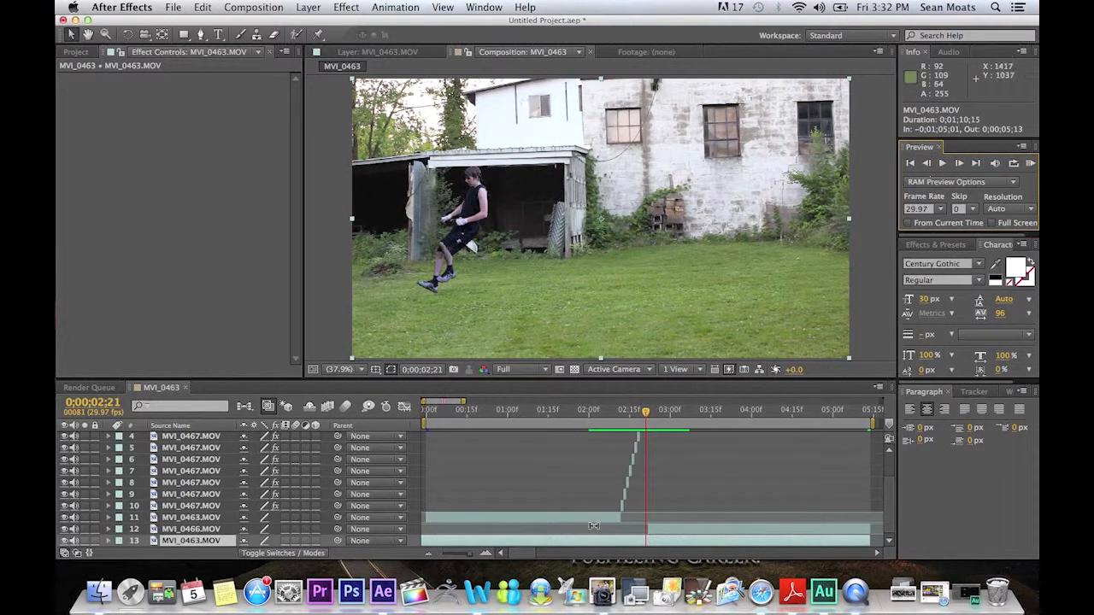
# Set the Opacity of the MVI_0466 landing clip on layer 12 to 50% while at 0;00;02;22.
pyautogui.moveTo(640, 533); pyautogui.dragTo(647, 533)
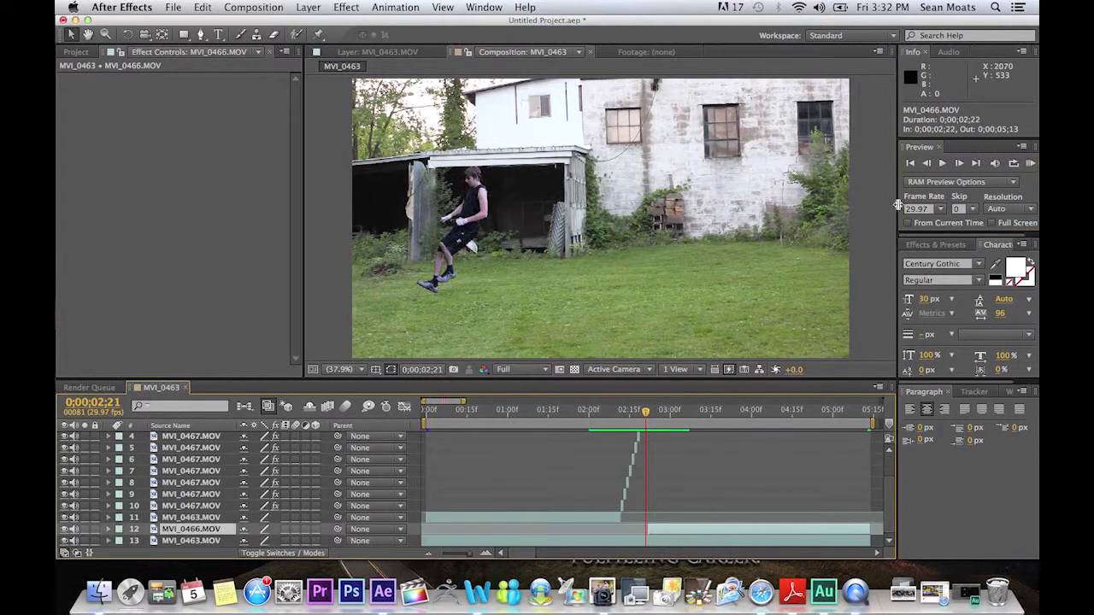
pyautogui.click(959, 163)
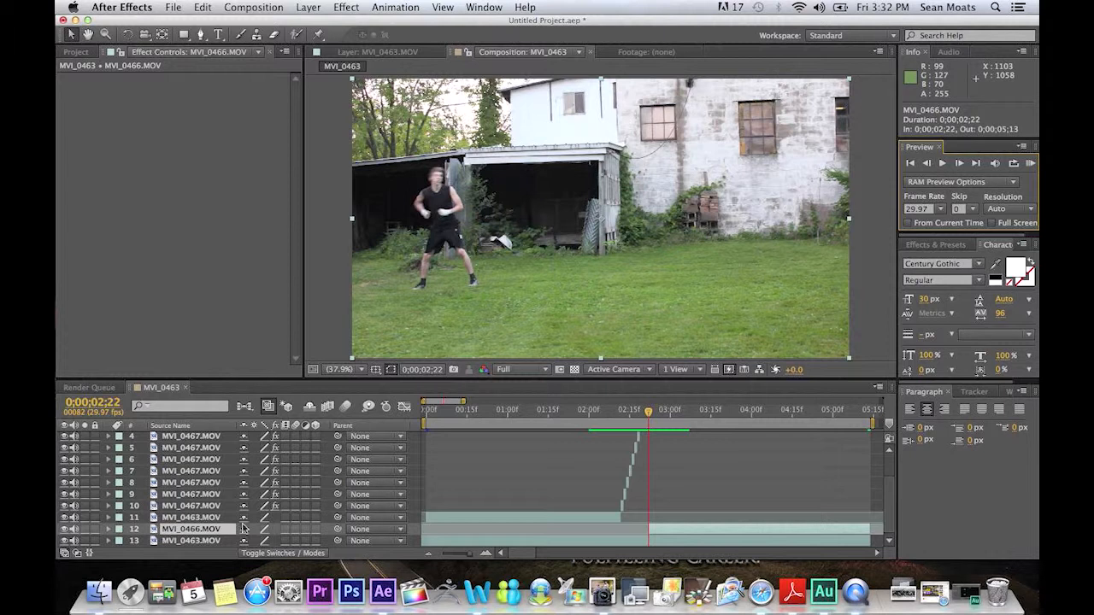
pyautogui.press('t')
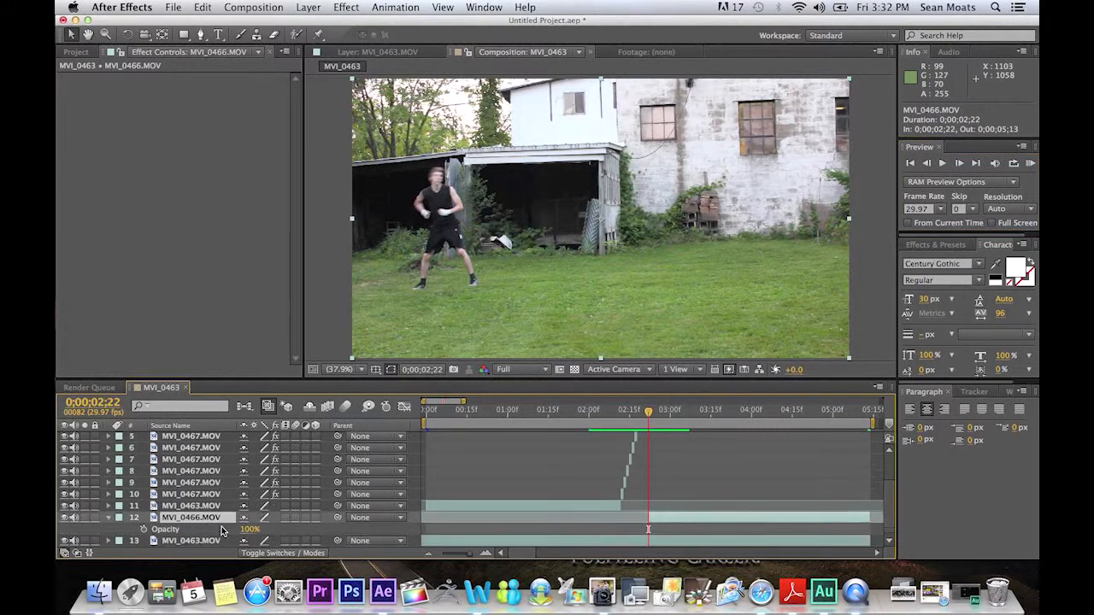
pyautogui.moveTo(244, 531); pyautogui.dragTo(217, 534)
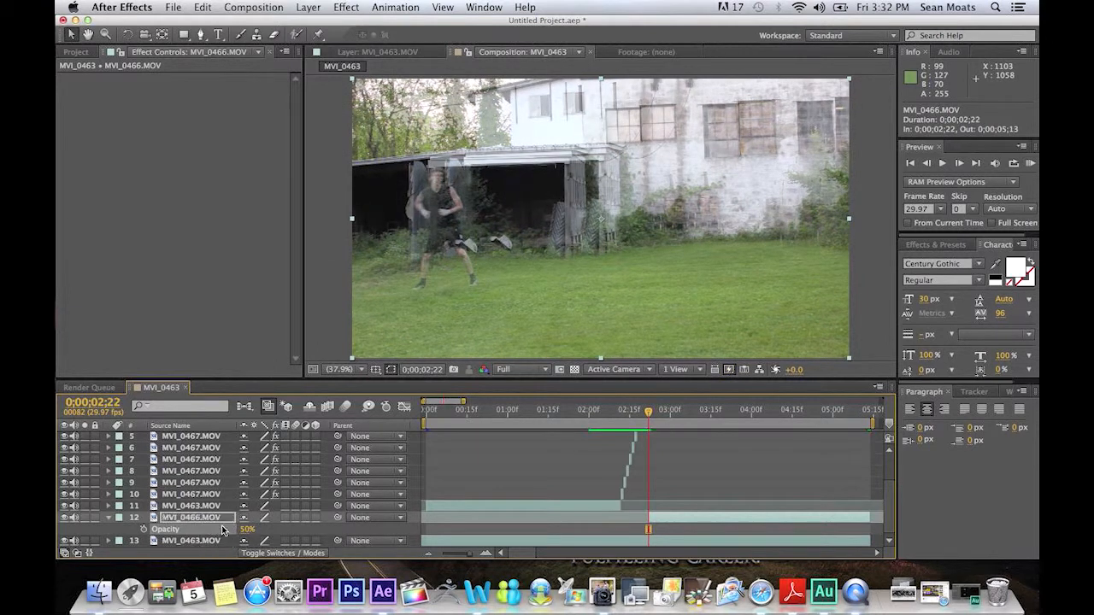
# Show the Position and Rotation of layer 12, MVI_0466, and shift it to Position 827, 552 to align it with the background.
pyautogui.click(674, 541)
pyautogui.click(674, 522)
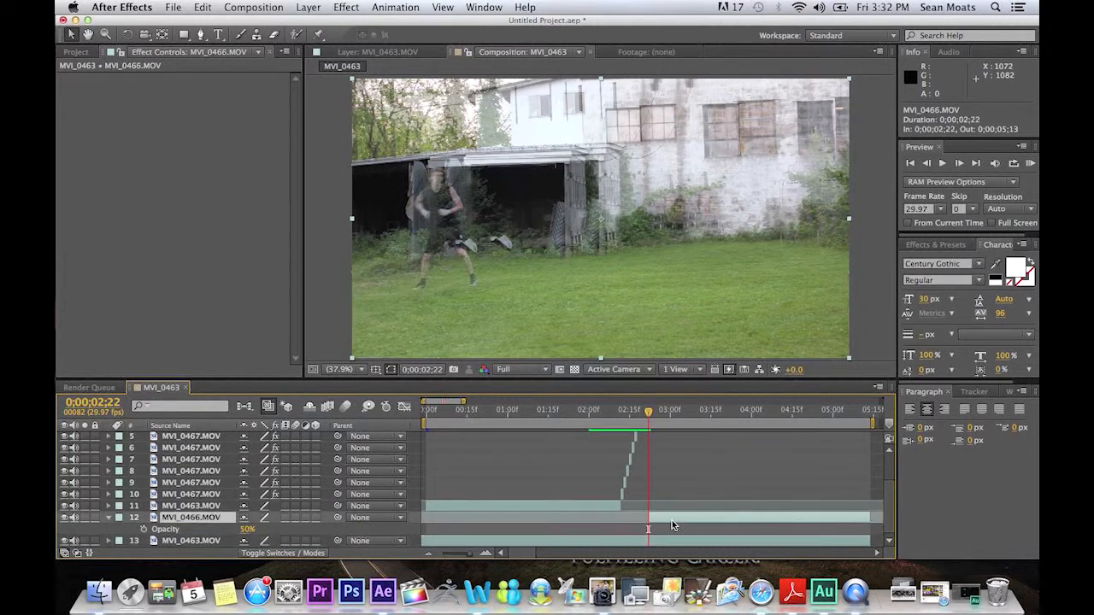
pyautogui.hotkey('shift', 'r')
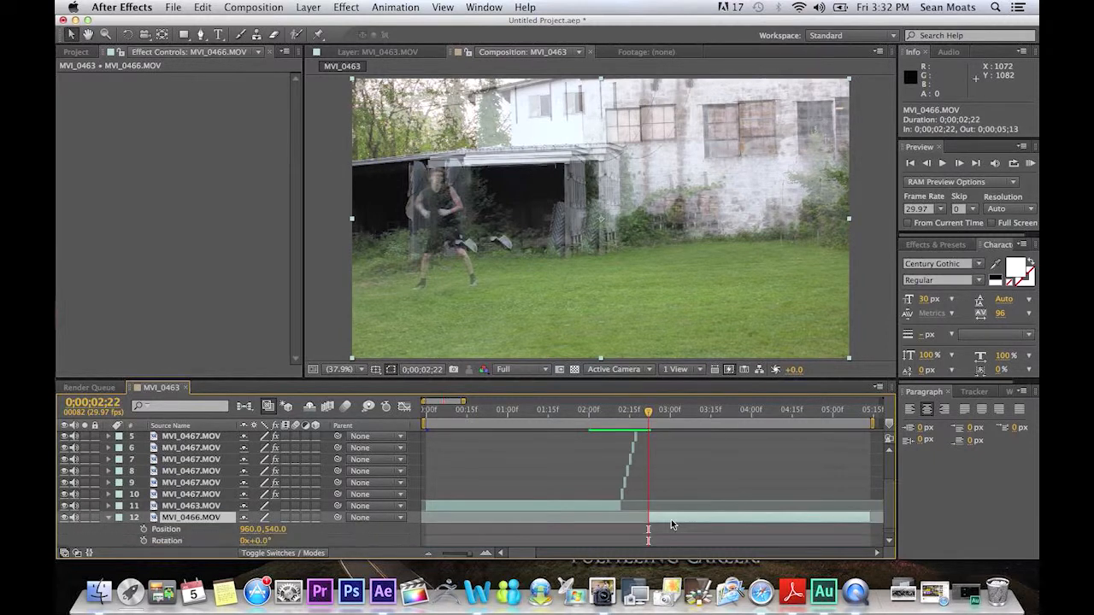
pyautogui.scroll(-1, 671, 519)
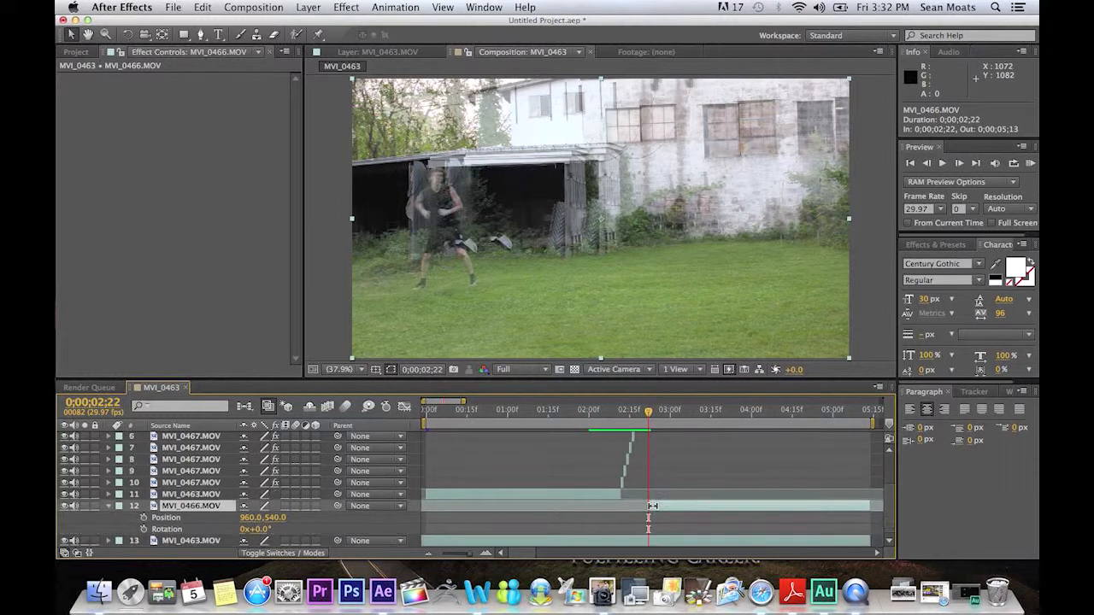
pyautogui.moveTo(270, 523); pyautogui.dragTo(167, 523)
pyautogui.moveTo(274, 523); pyautogui.dragTo(248, 523)
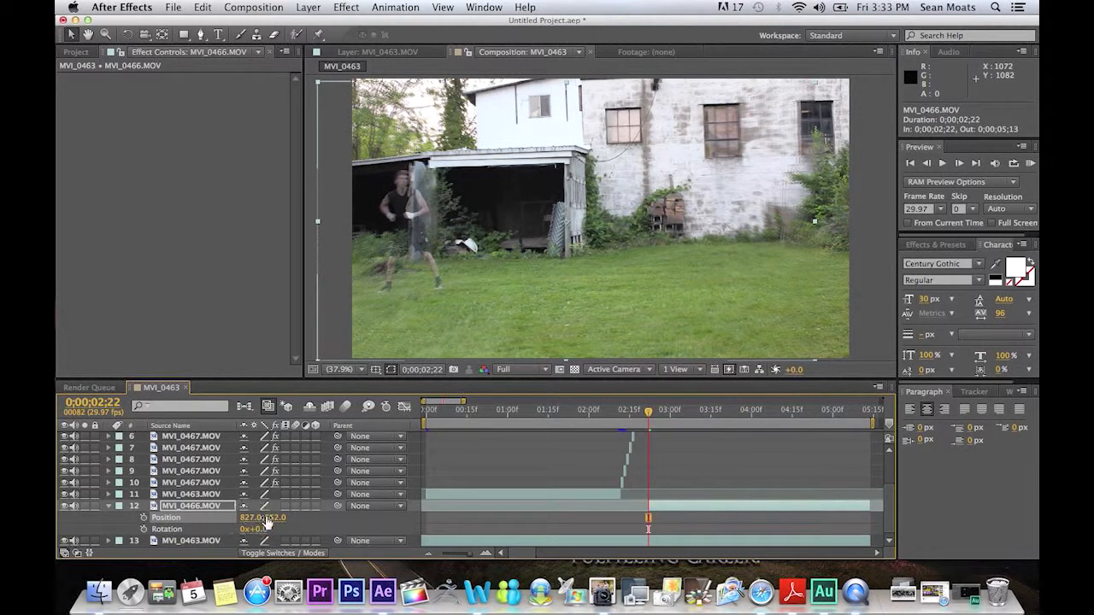
# Try small Rotation values on layer 12, MVI_0466, including -0.5° and -0.3°, to match the background's tilt.
pyautogui.click(261, 530)
pyautogui.write('0.5')
pyautogui.press('Return')
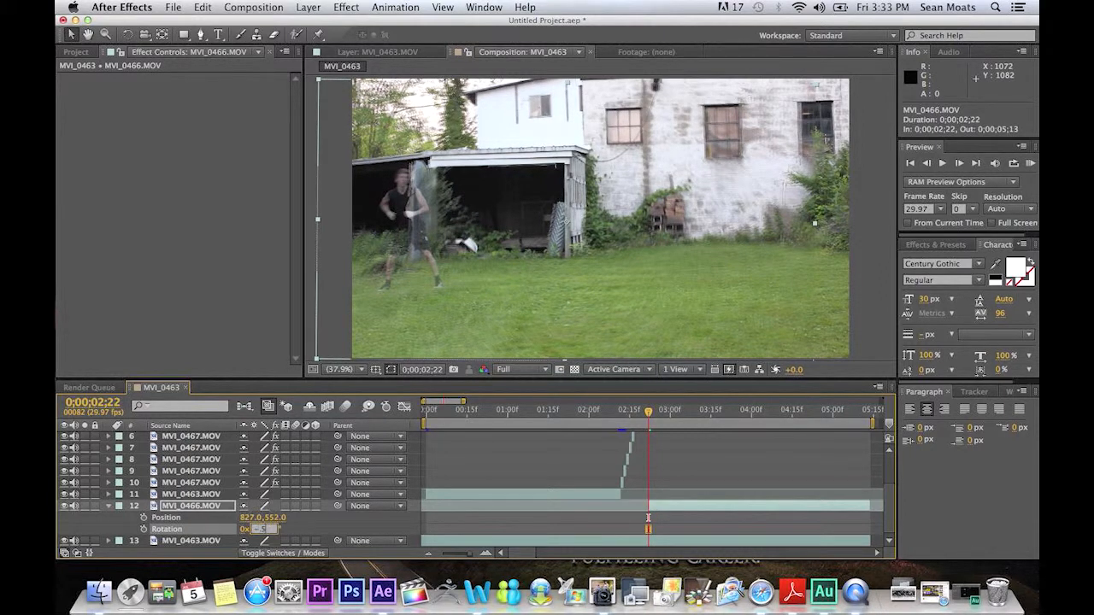
pyautogui.press('Return')
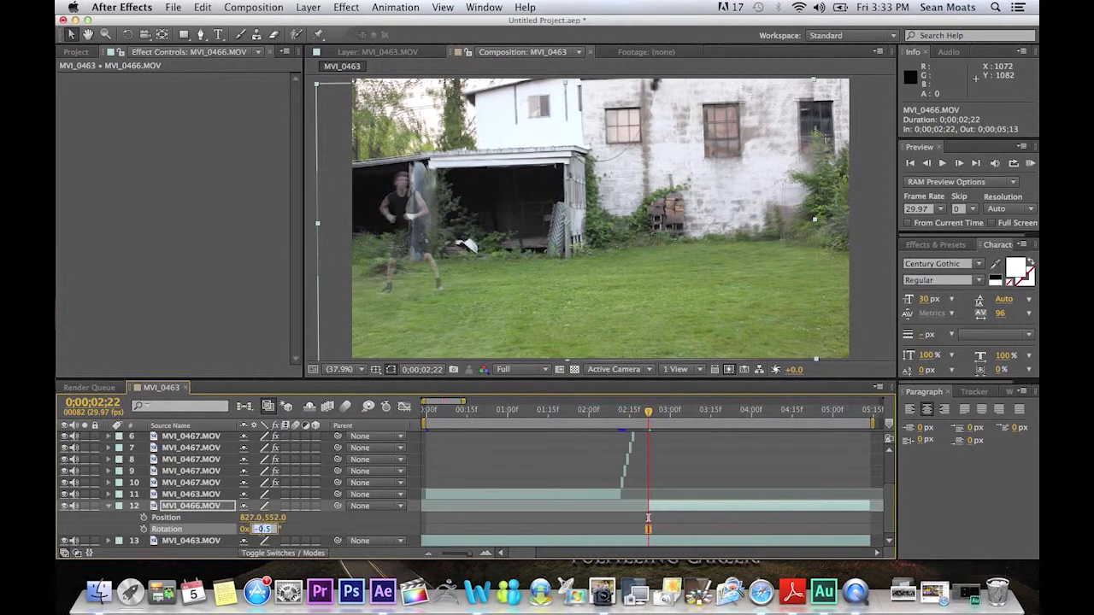
pyautogui.write('.3')
pyautogui.press('Return')
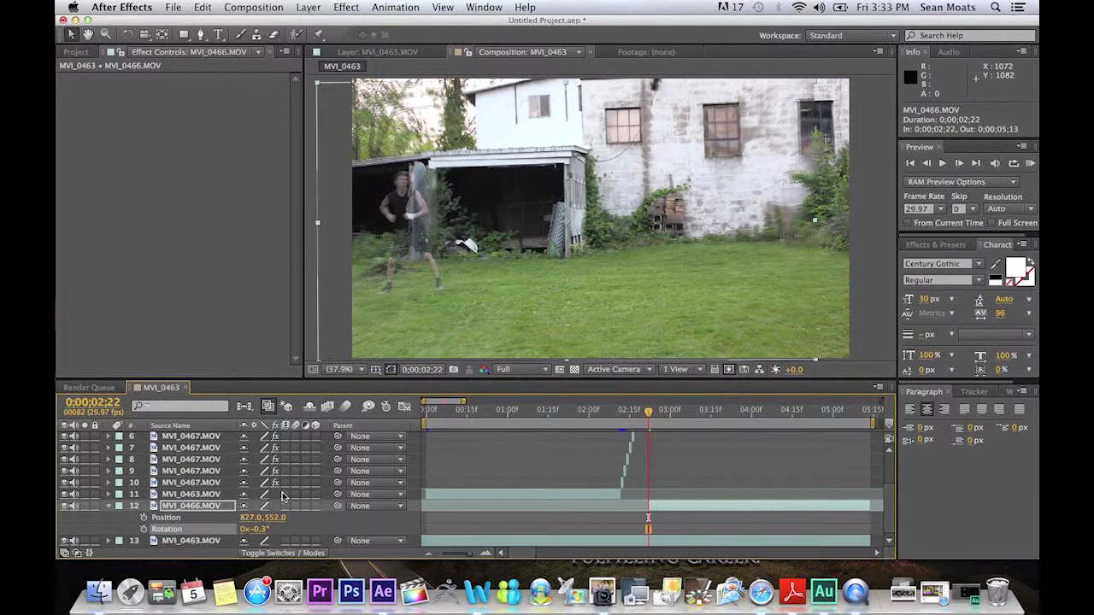
# Fine-tune layer 12, MVI_0466, to Position 827, 557 and Rotation -0.1°, trying -0.2° first.
pyautogui.moveTo(253, 518); pyautogui.dragTo(272, 524)
pyautogui.press('cmd+z')
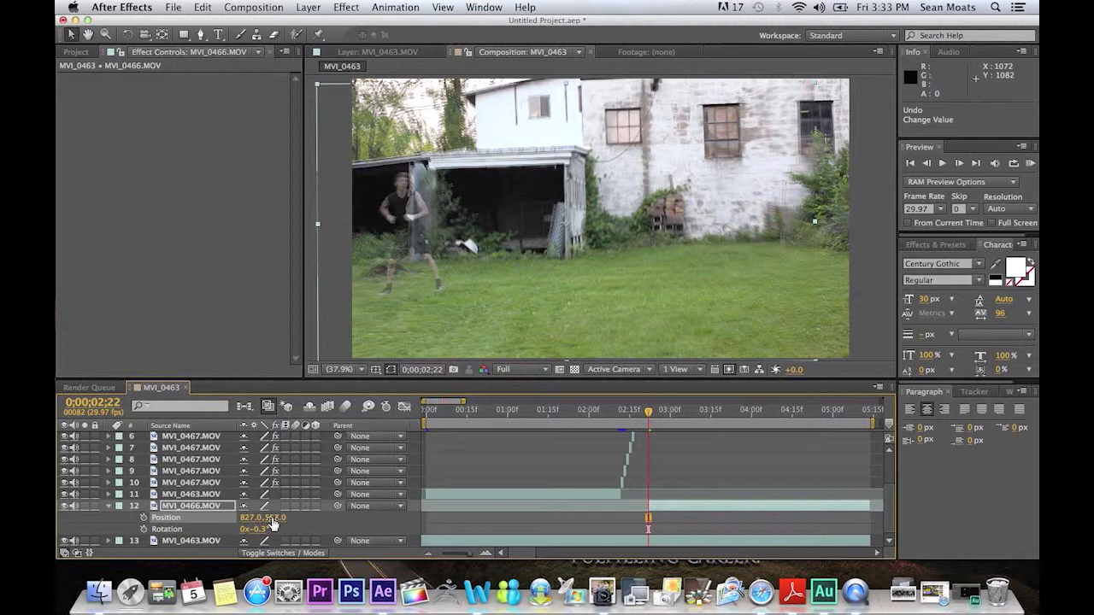
pyautogui.click(265, 531)
pyautogui.write('-0.2')
pyautogui.press('Return')
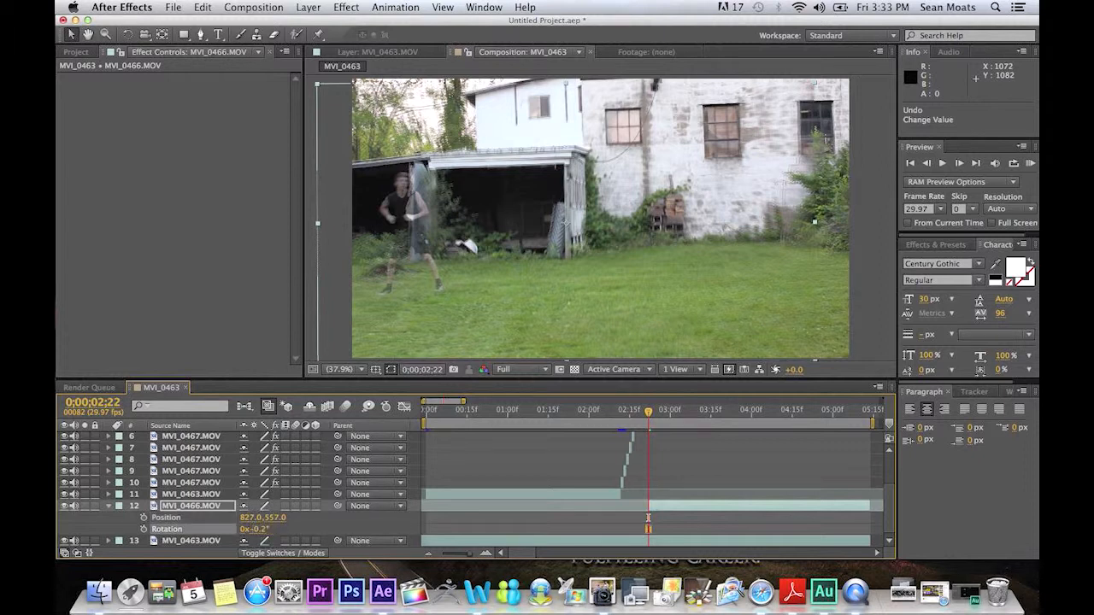
pyautogui.click(260, 531)
pyautogui.press('BackSpace')
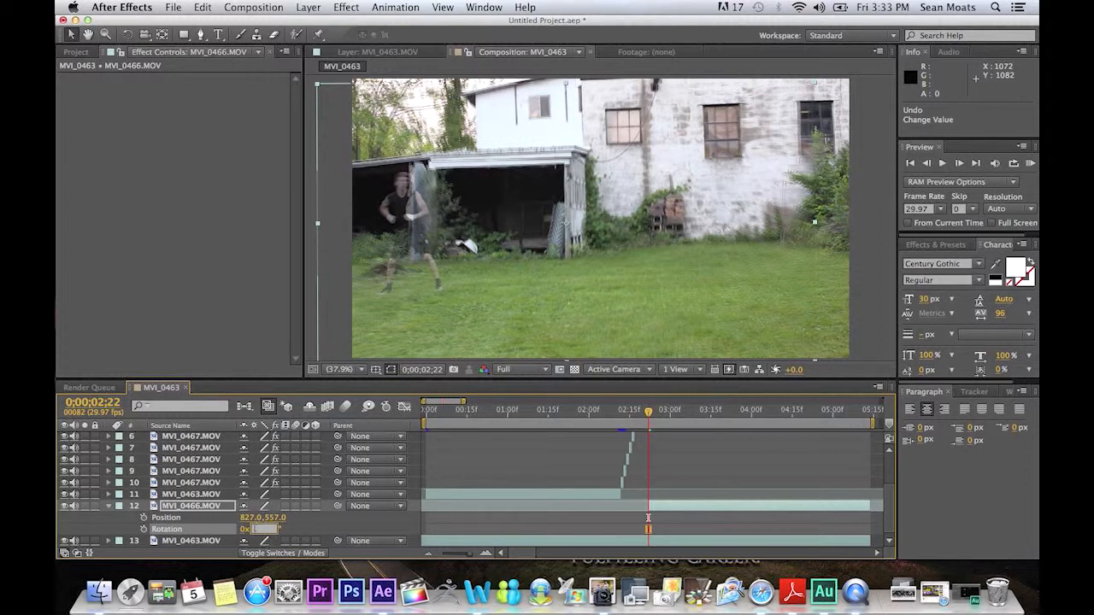
pyautogui.write('-0.1')
pyautogui.press('Return')
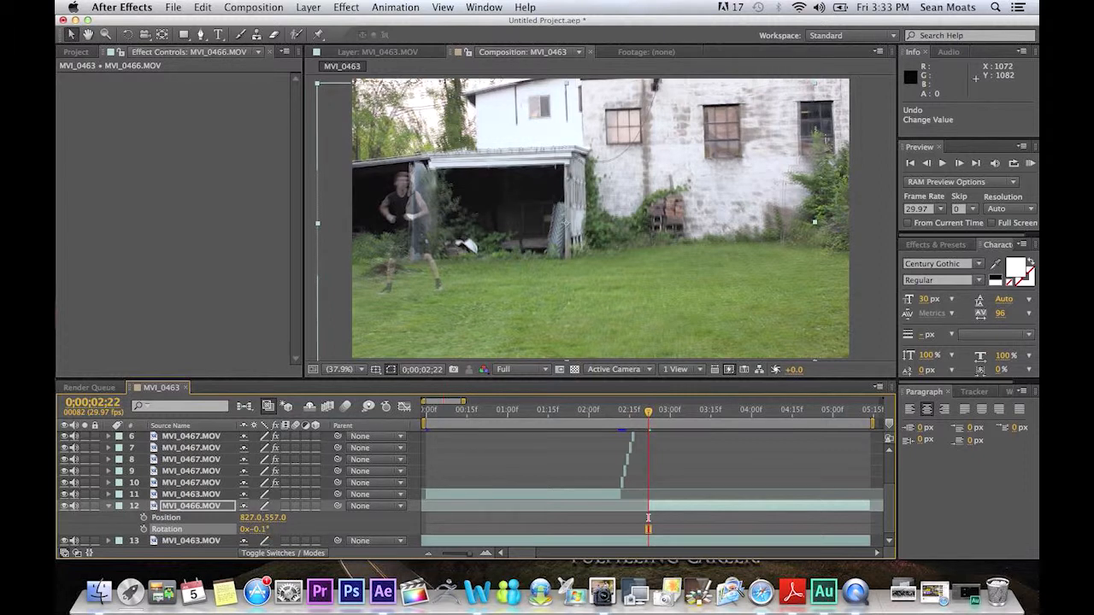
# Show the Opacity of layer 12, MVI_0466, and set it back to 100%.
pyautogui.click(195, 508)
pyautogui.press('t')
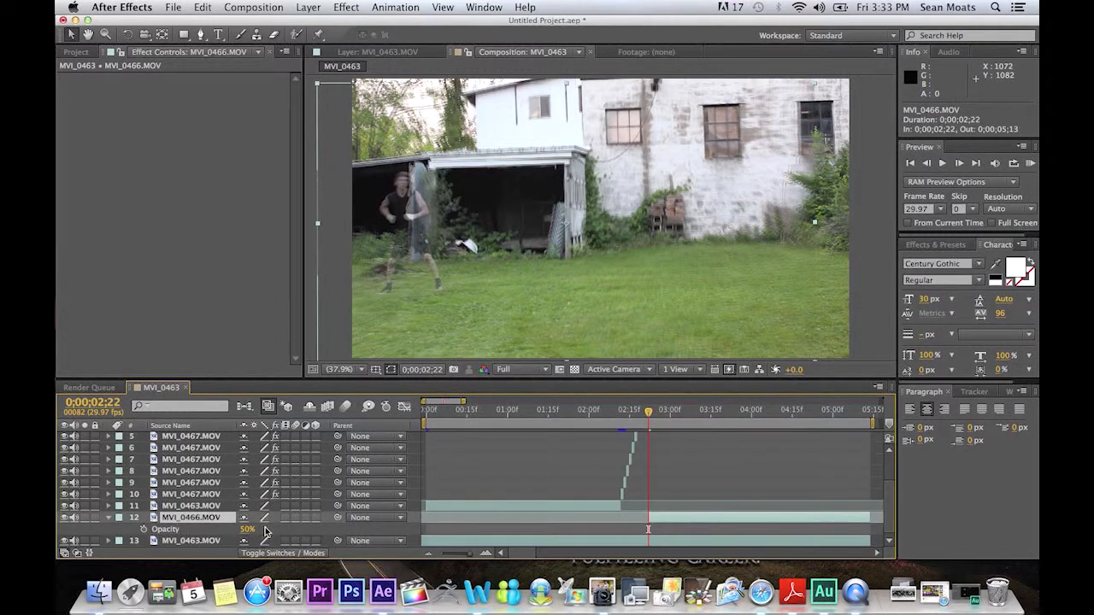
pyautogui.moveTo(247, 529); pyautogui.dragTo(543, 510)
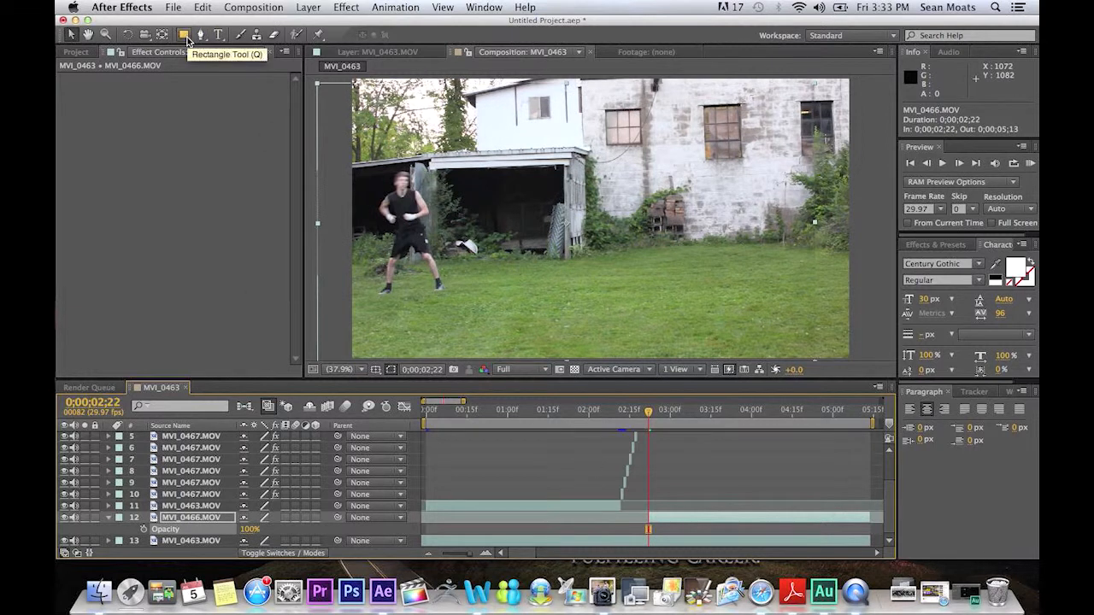
# Add a full-layer rectangular mask to layer 12, MVI_0466, and set its Mask Feather to 104 pixels.
pyautogui.click(670, 522)
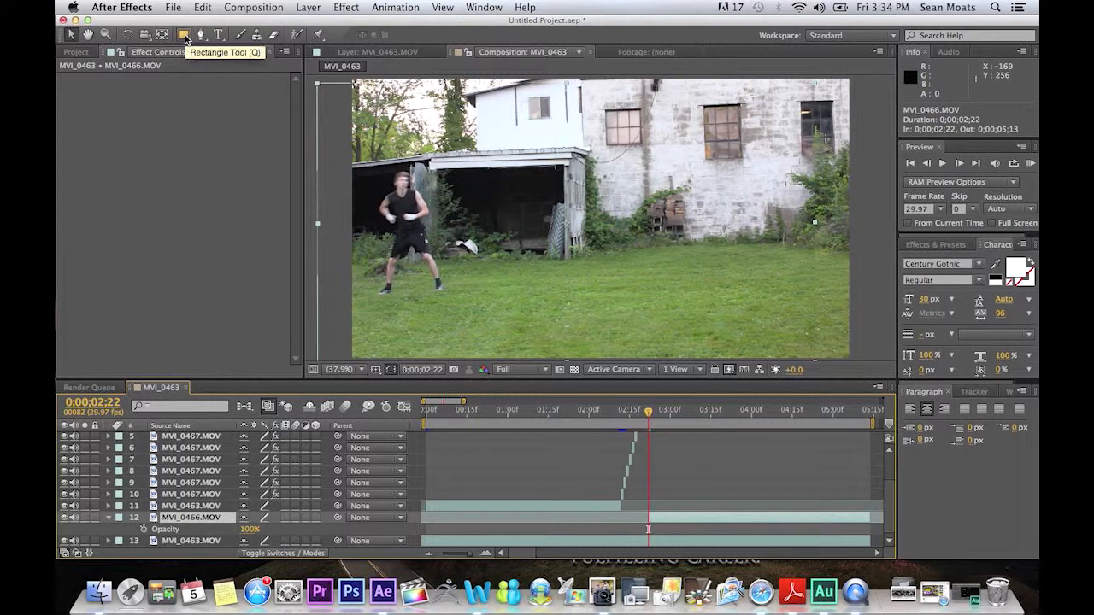
pyautogui.doubleClick(184, 36)
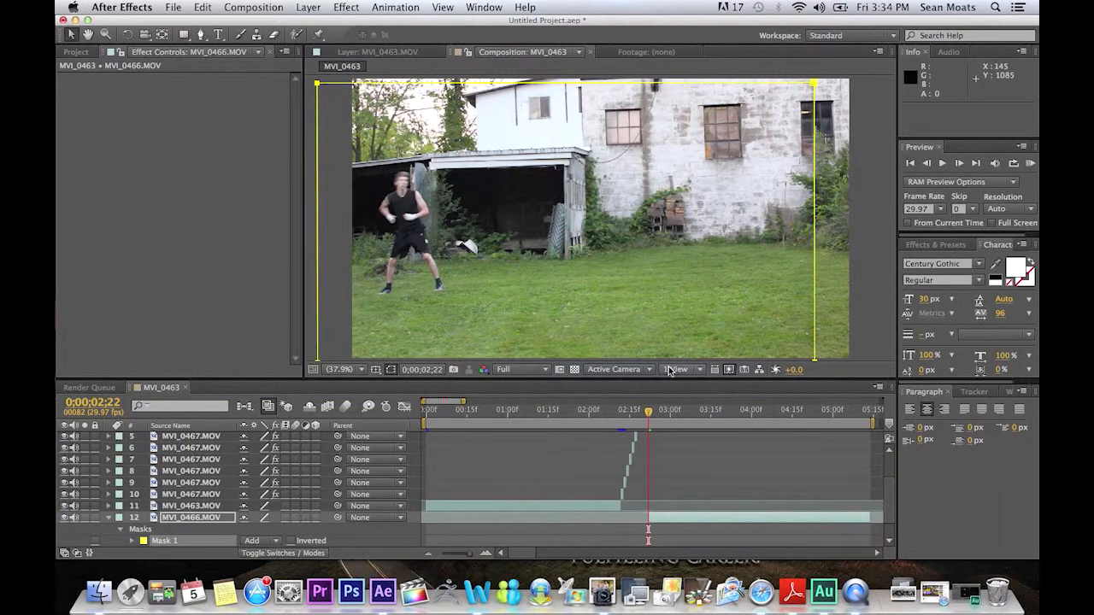
pyautogui.click(211, 519)
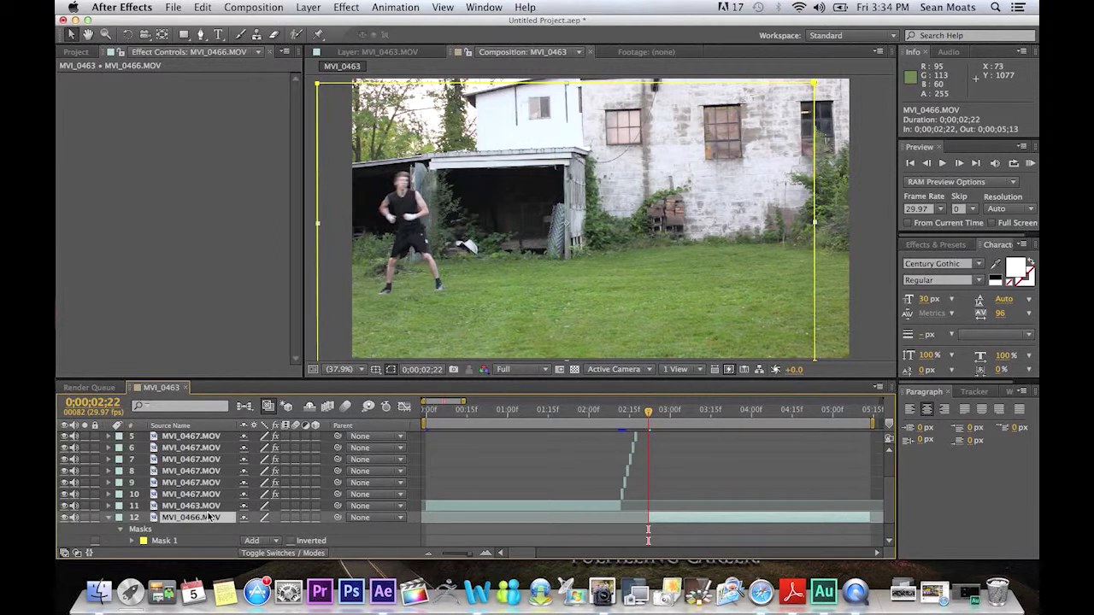
pyautogui.press('f')
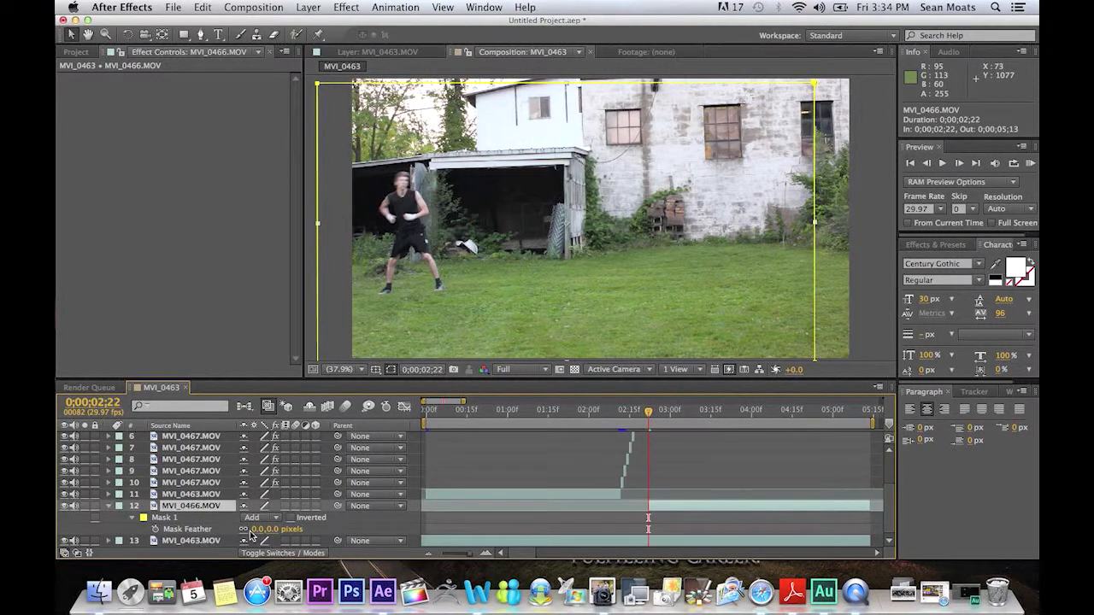
pyautogui.moveTo(260, 534); pyautogui.dragTo(330, 529)
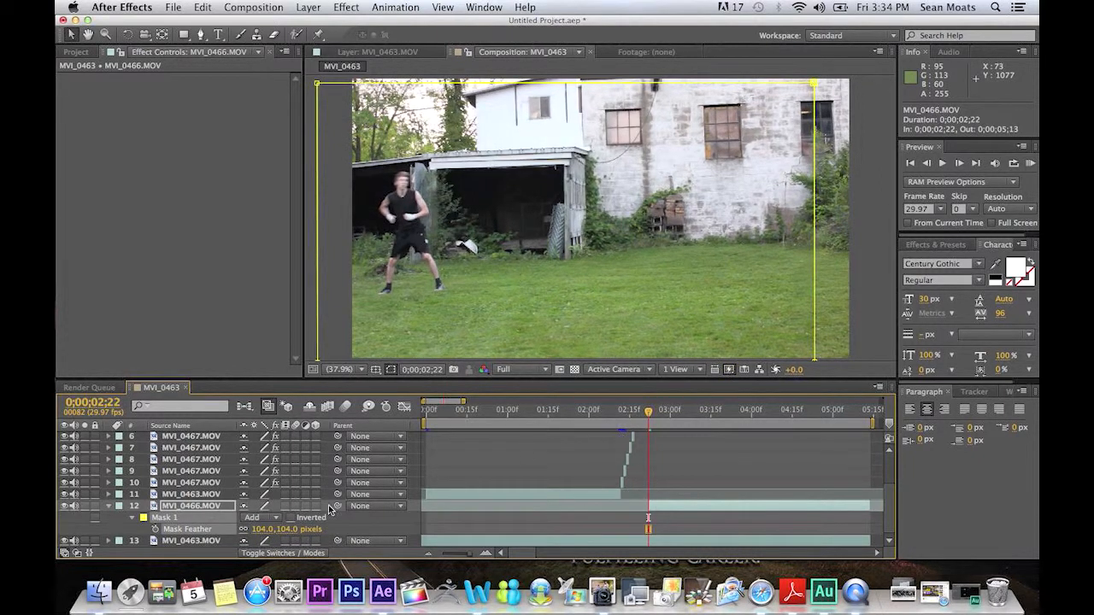
pyautogui.click(202, 508)
pyautogui.click(200, 494)
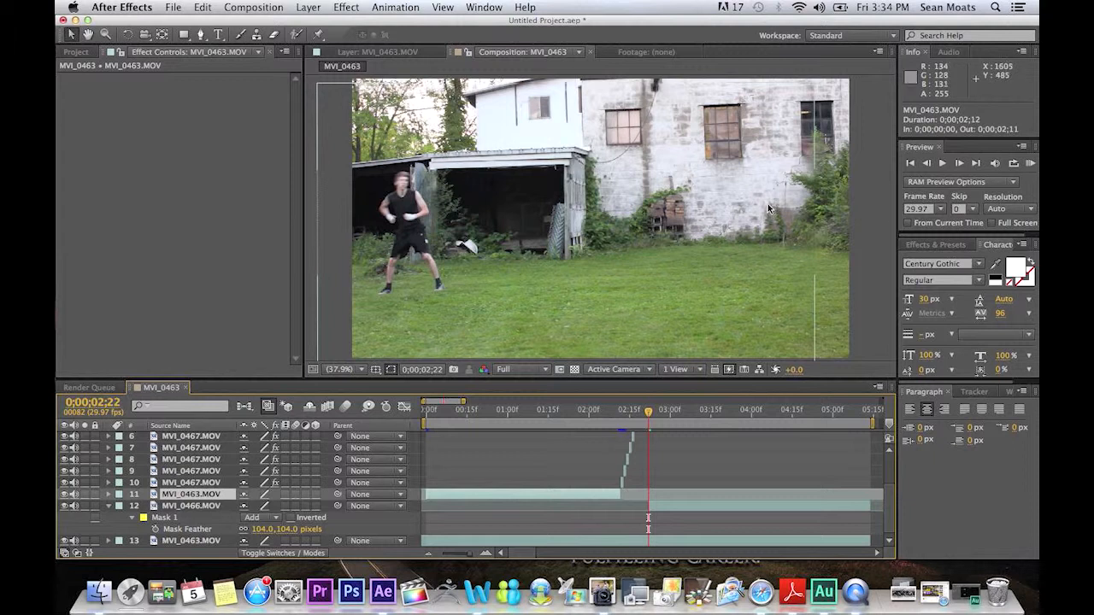
# Play the flip and landing from about 0;00;02;04 to check the clip transition, and move to 0;00;02;22.
pyautogui.click(611, 415)
pyautogui.press('space')
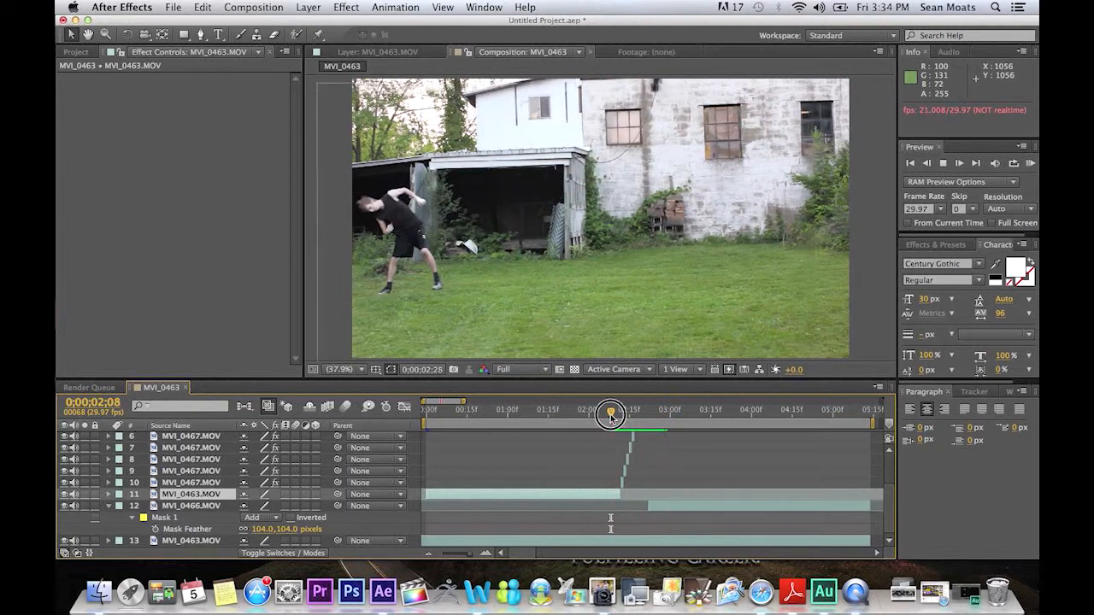
pyautogui.press('space')
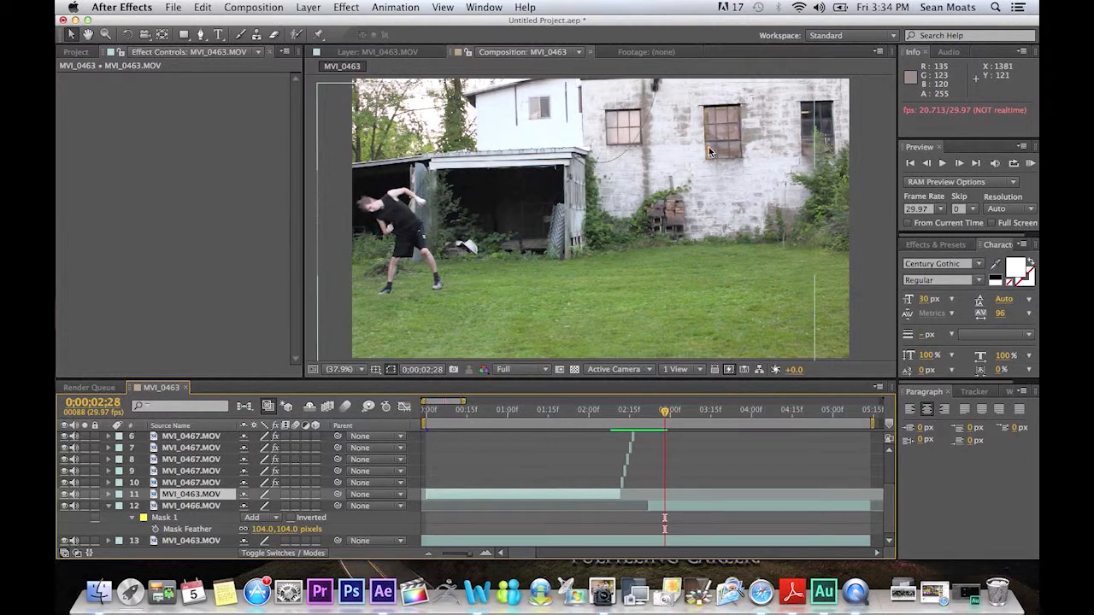
pyautogui.click(602, 419)
pyautogui.press('space')
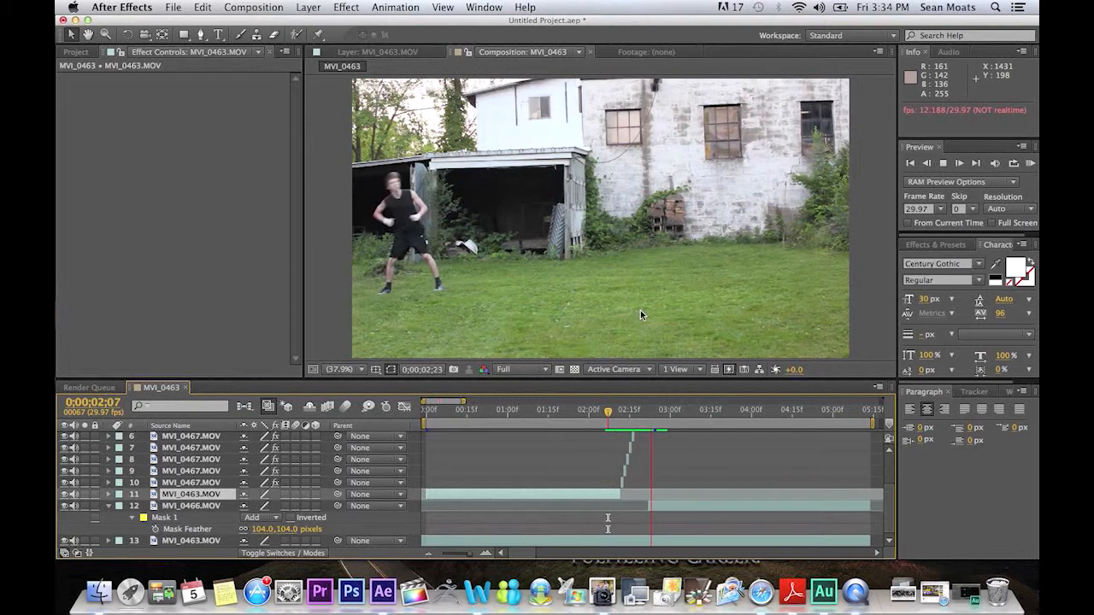
pyautogui.click(599, 414)
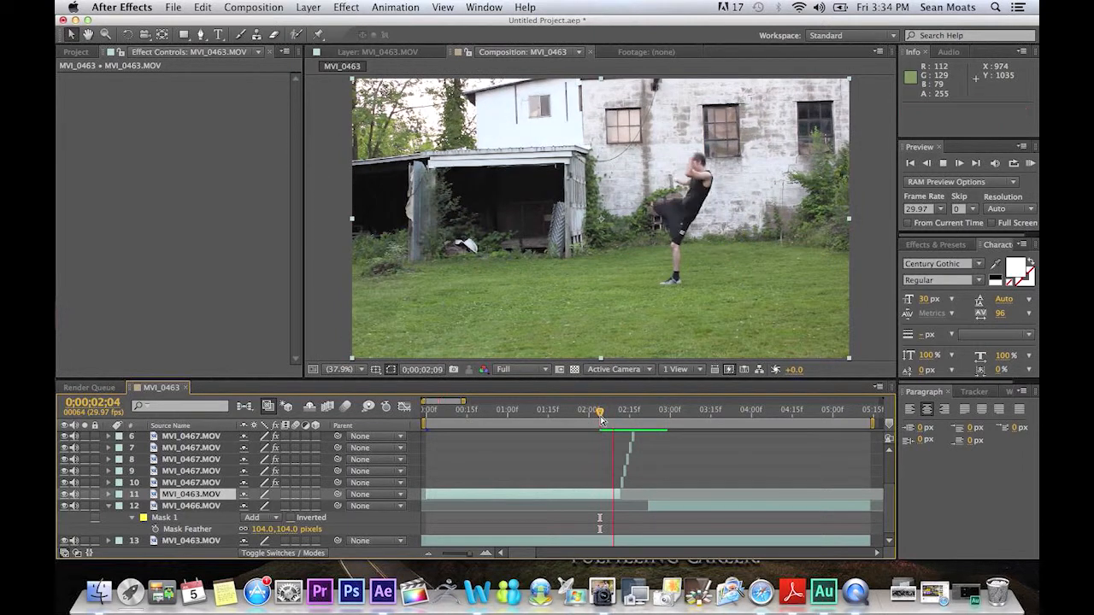
pyautogui.click(599, 414)
pyautogui.moveTo(600, 414); pyautogui.dragTo(648, 420)
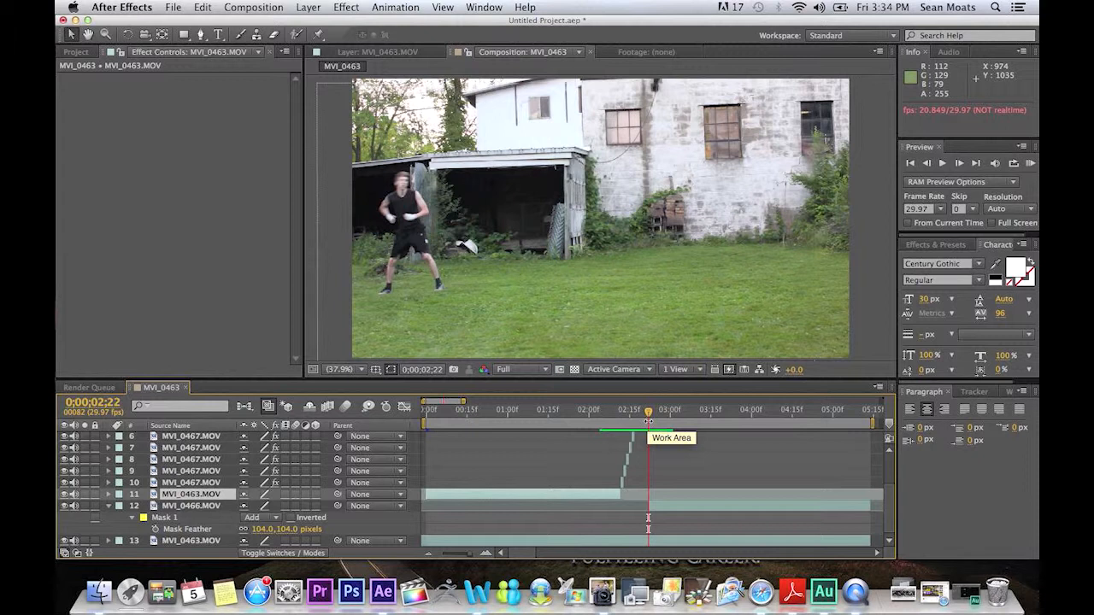
# Apply the Fast Blur effect to all ten MVI_0467 pose layers, 1 to 10.
pyautogui.click(217, 485)
pyautogui.scroll(3, 242, 489)
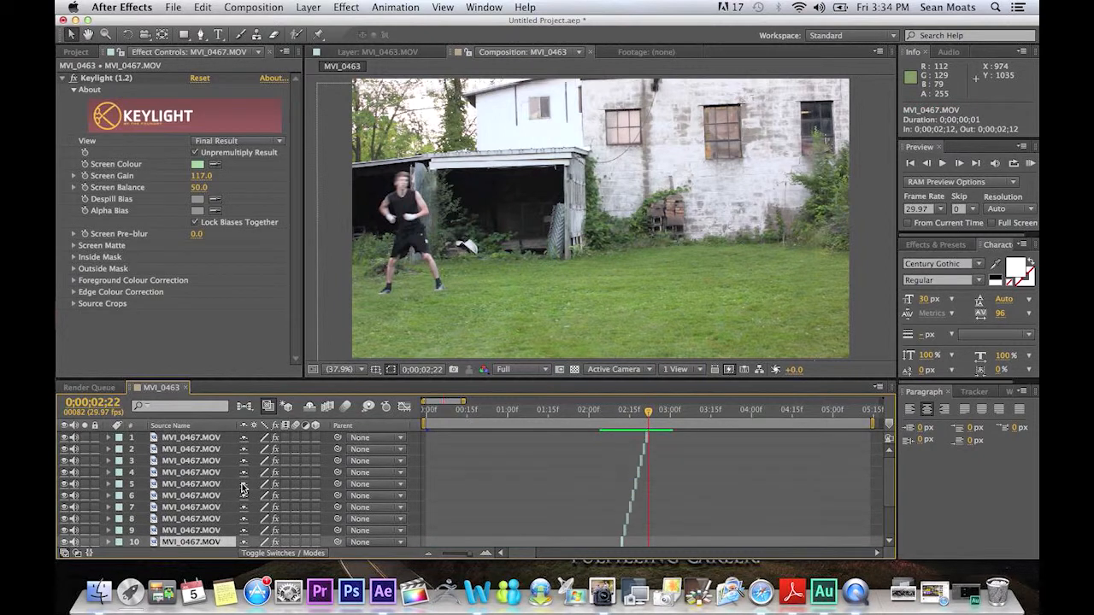
pyautogui.keyDown('shift'); pyautogui.click(197, 438); pyautogui.keyUp('shift')
pyautogui.click(344, 8)
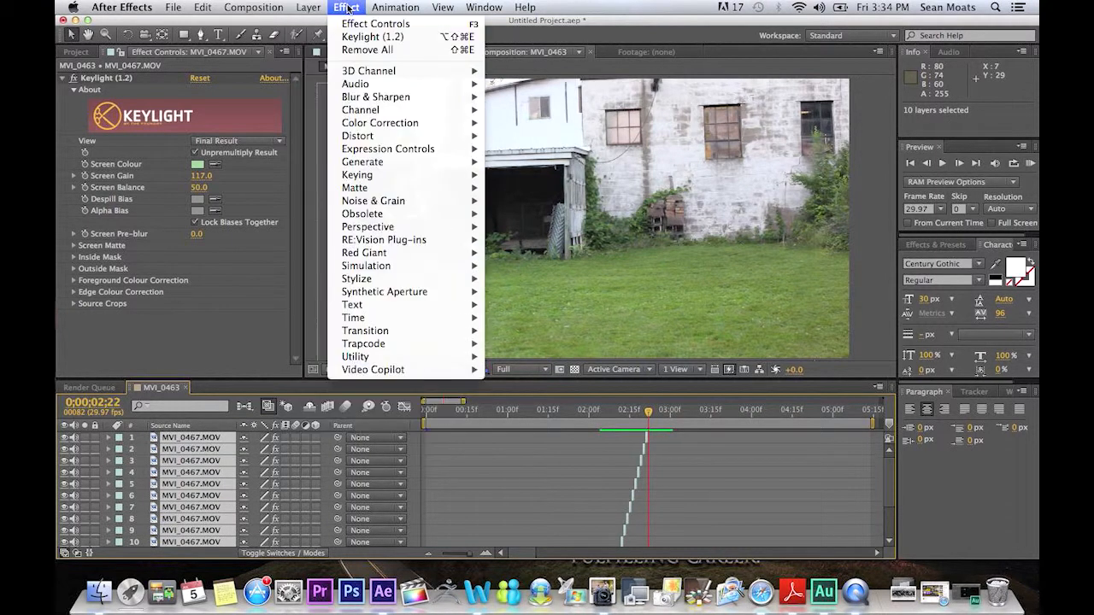
pyautogui.moveTo(397, 101)
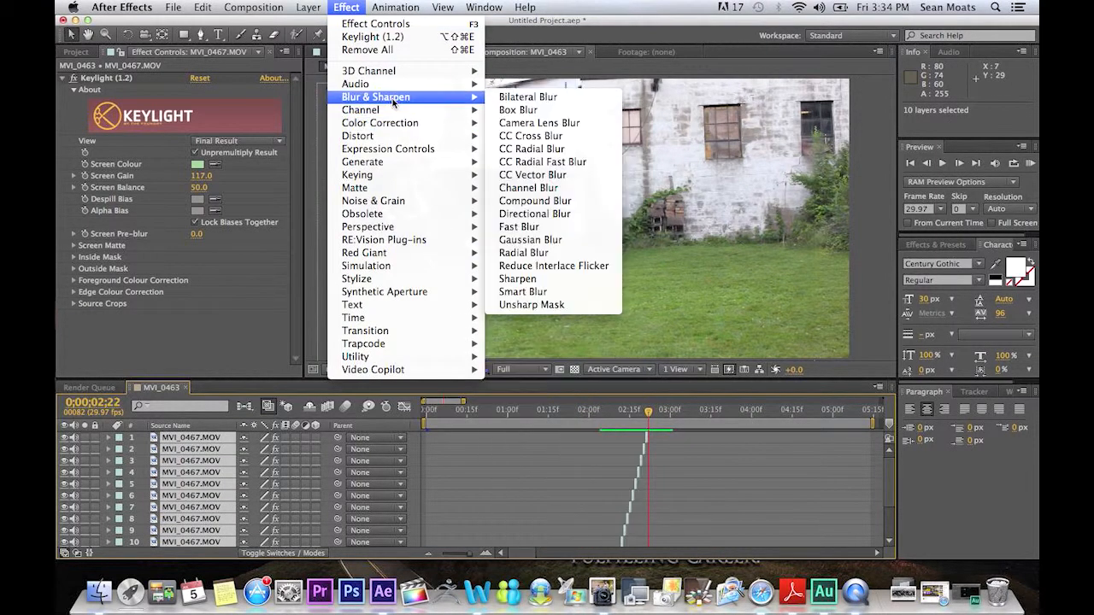
pyautogui.click(528, 226)
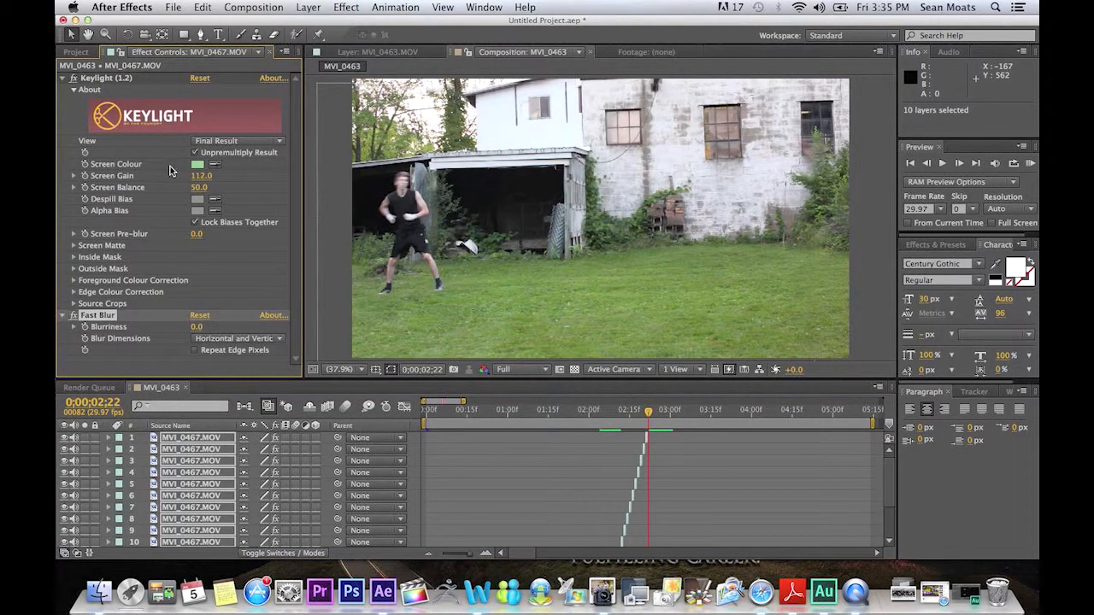
# Set the Fast Blur's Blur Dimensions to Horizontal on the ten pose layers.
pyautogui.click(220, 339)
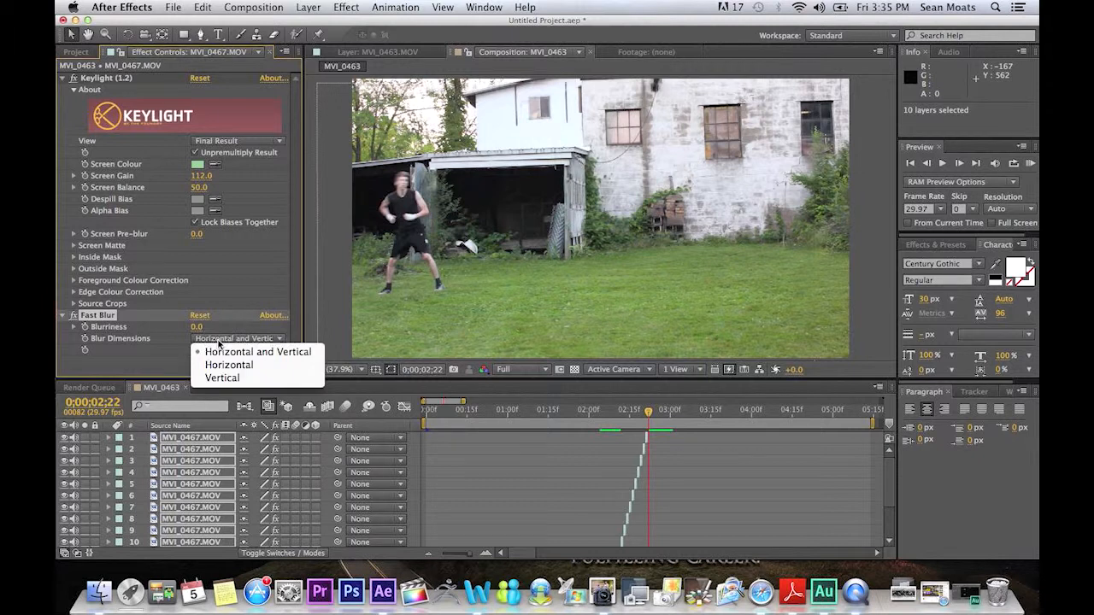
pyautogui.click(220, 365)
pyautogui.click(224, 339)
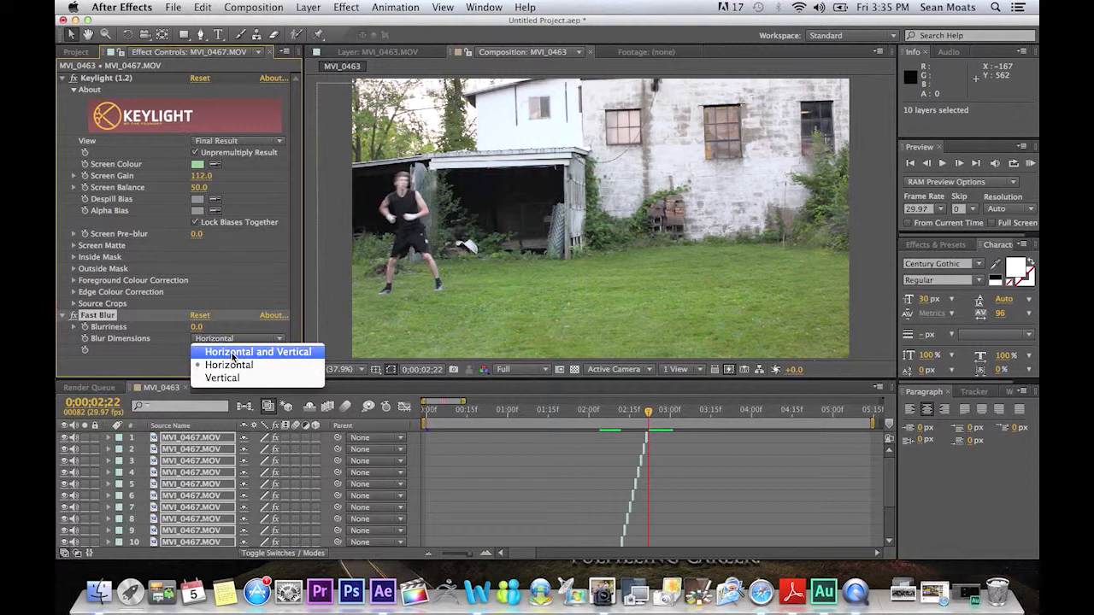
pyautogui.click(229, 366)
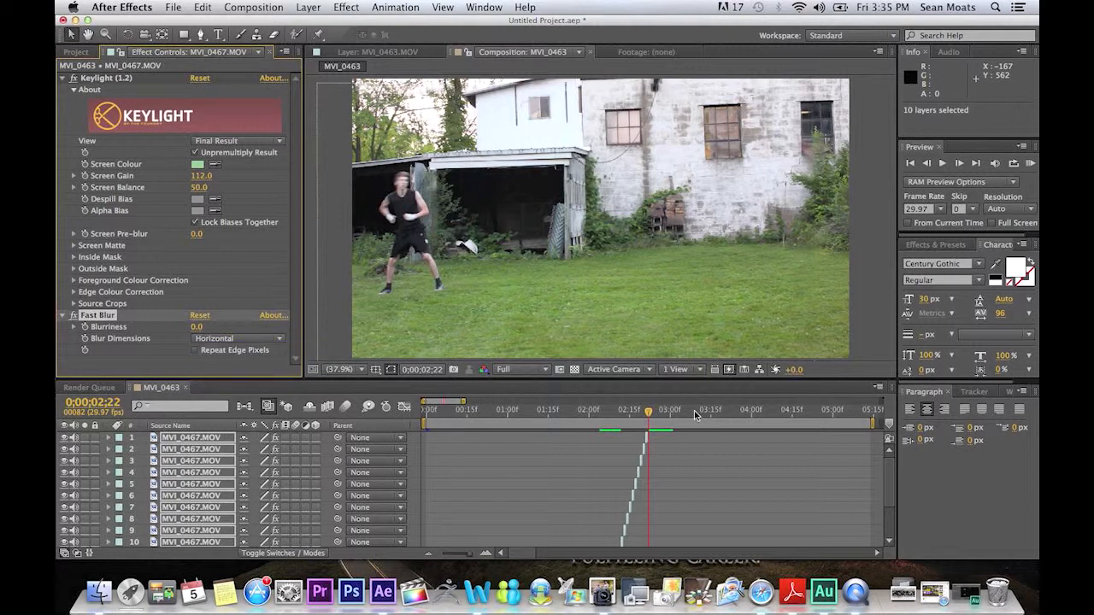
# Step back frame by frame to 0;00;02;16 and set the Fast Blur's Blurriness to 42 on the pose layers.
pyautogui.click(927, 164)
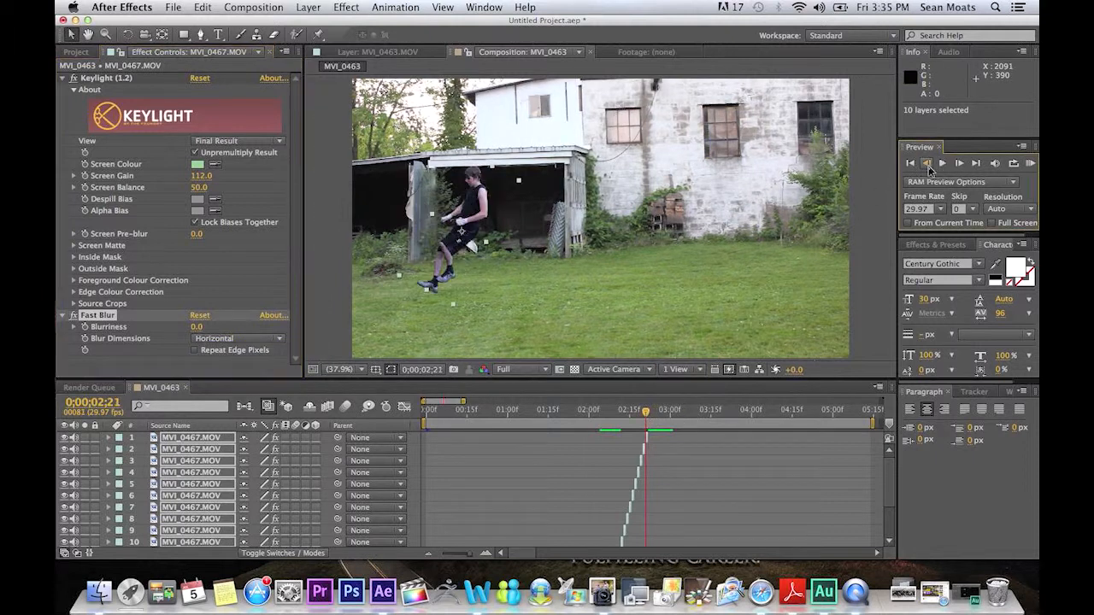
pyautogui.click(927, 165)
pyautogui.click(927, 165)
pyautogui.click(927, 165)
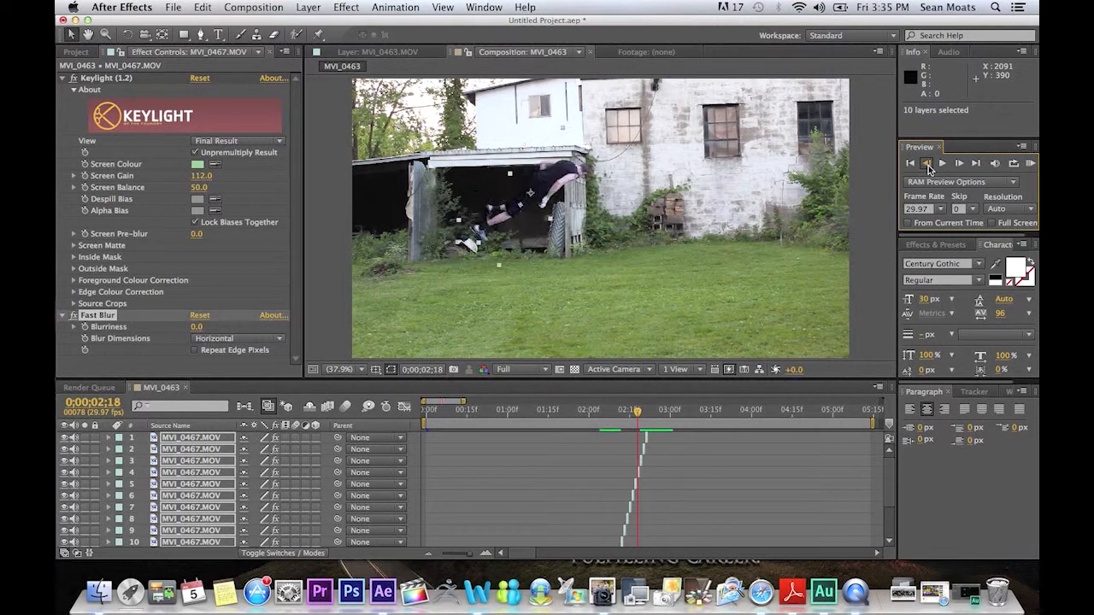
pyautogui.click(927, 166)
pyautogui.click(927, 165)
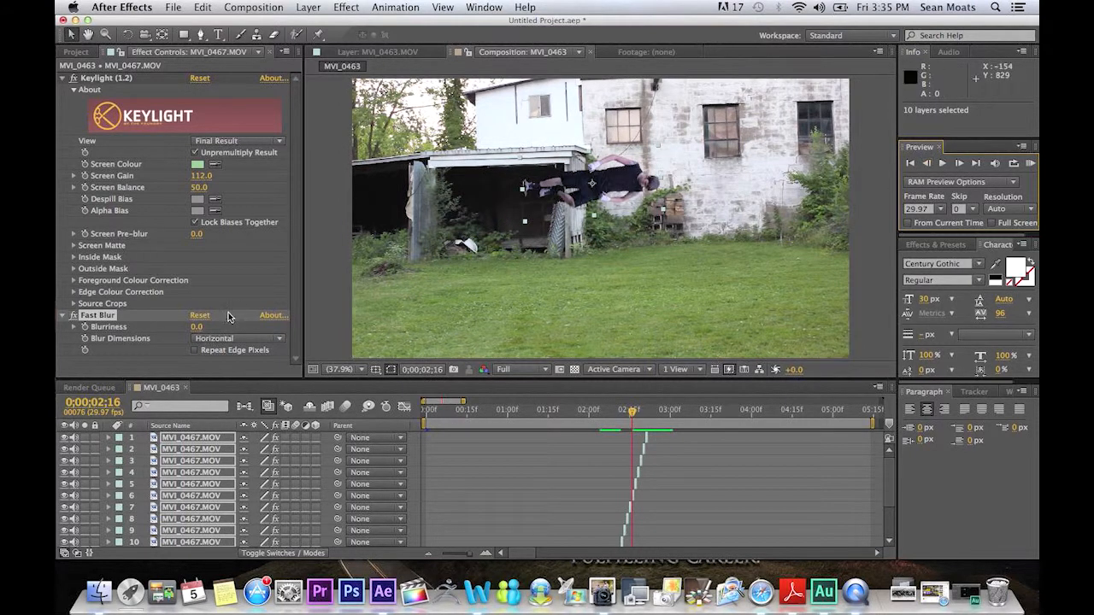
pyautogui.moveTo(197, 332); pyautogui.dragTo(226, 331)
# Switch the Fast Blur's Blur Dimensions to Vertical and set Blurriness to 47.
pyautogui.click(245, 340)
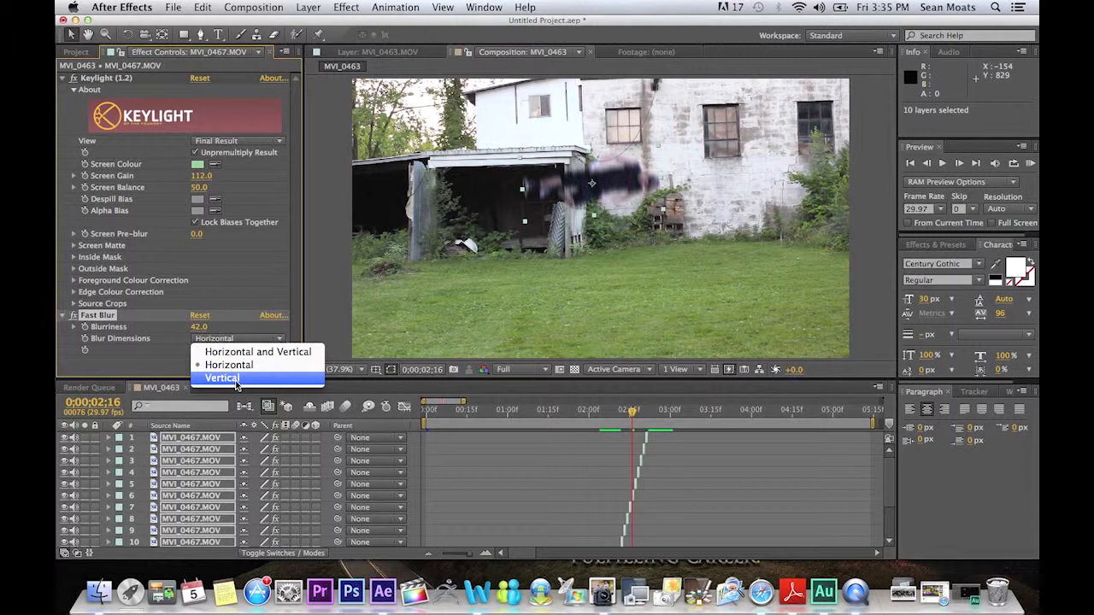
pyautogui.click(237, 378)
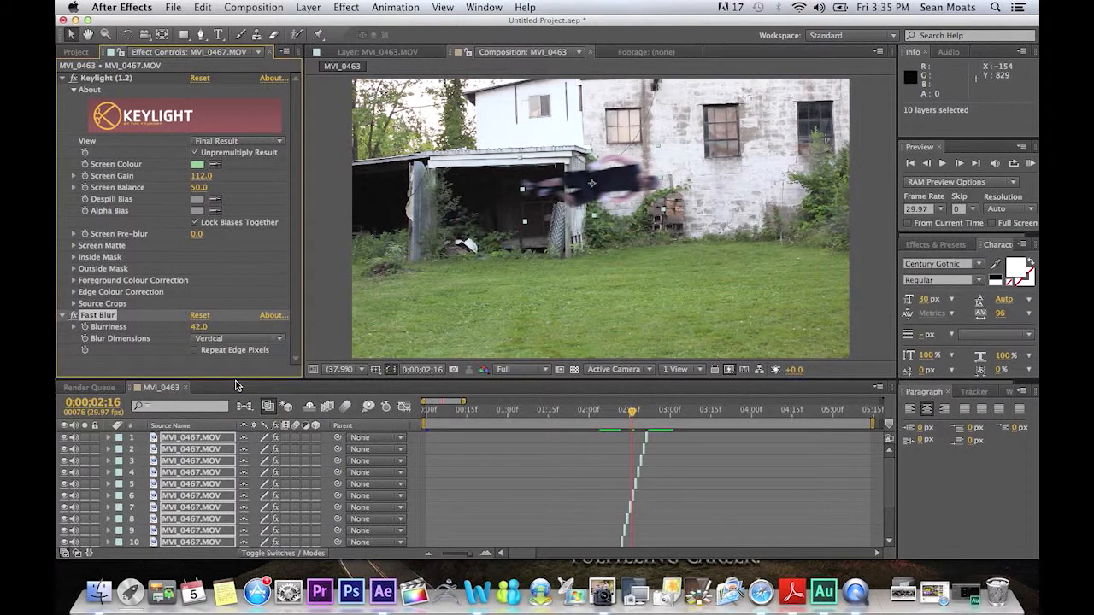
pyautogui.click(197, 328)
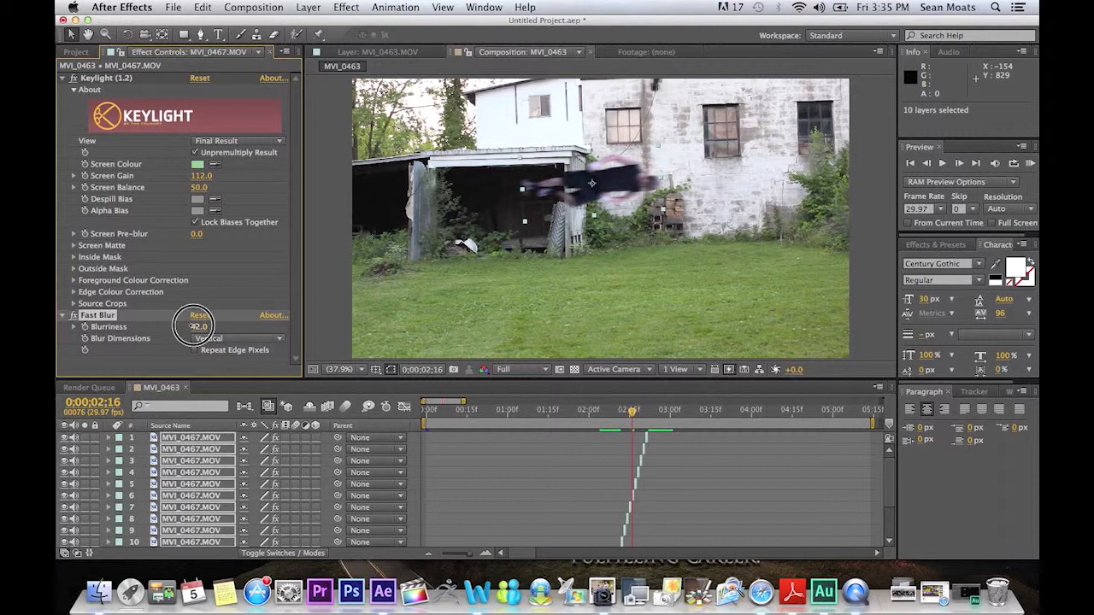
pyautogui.write('47')
pyautogui.press('Return')
# Play the blurred flip from about 0;00;01;27 to check how the motion looks.
pyautogui.click(587, 415)
pyautogui.moveTo(584, 415); pyautogui.dragTo(581, 418)
pyautogui.press('space')
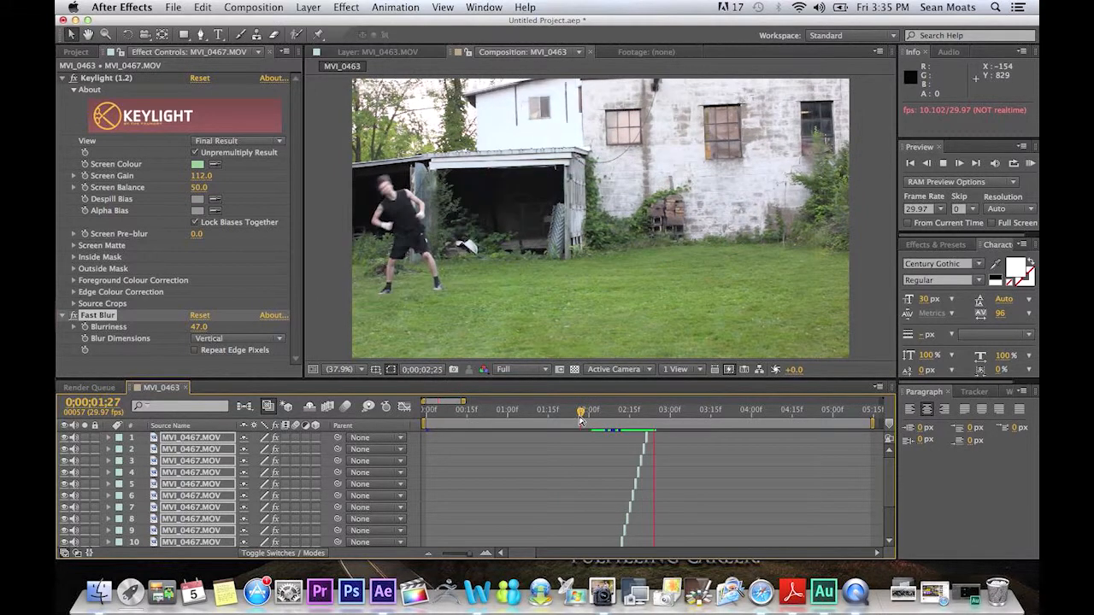
pyautogui.click(583, 415)
pyautogui.press('space')
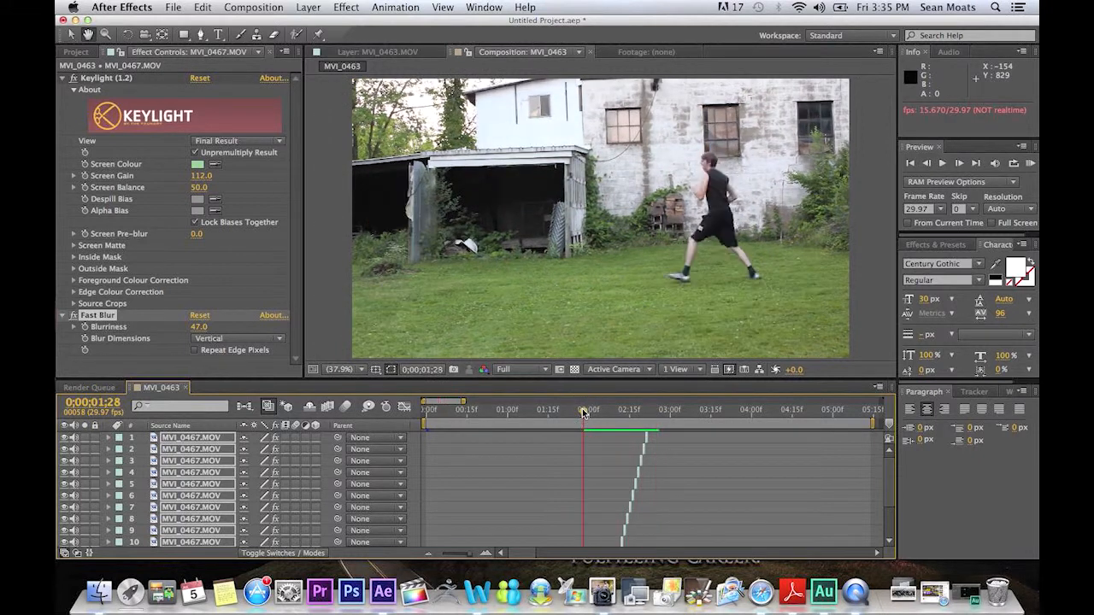
pyautogui.click(583, 411)
# At 0;00;02;10, select all 13 layers and show their Position properties.
pyautogui.moveTo(583, 411); pyautogui.dragTo(617, 425)
pyautogui.click(205, 441)
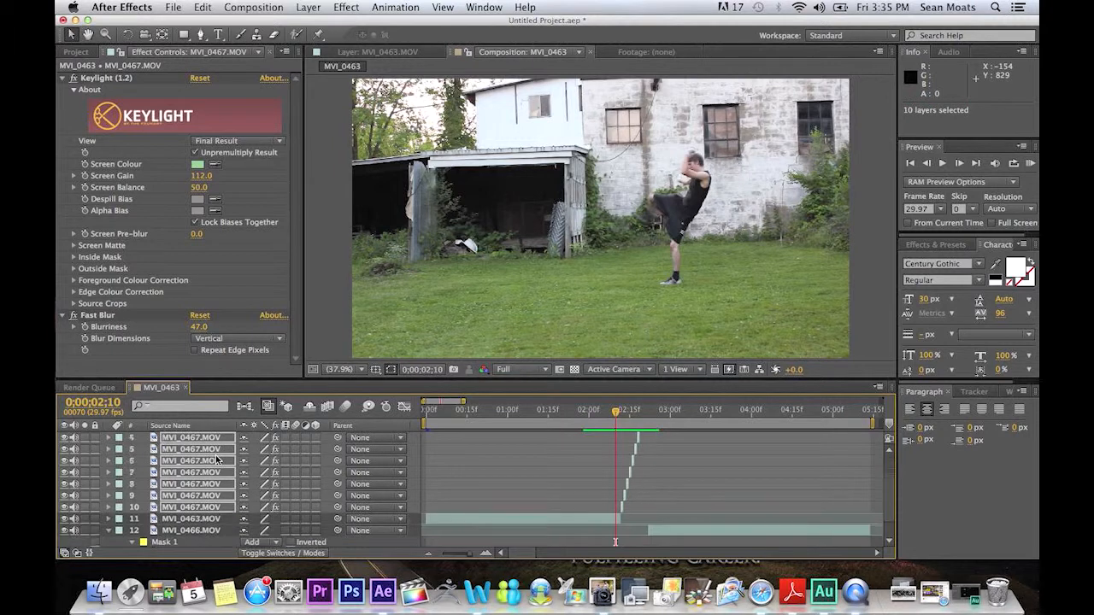
pyautogui.scroll(-3, 209, 496)
pyautogui.keyDown('shift'); pyautogui.click(214, 541); pyautogui.keyUp('shift')
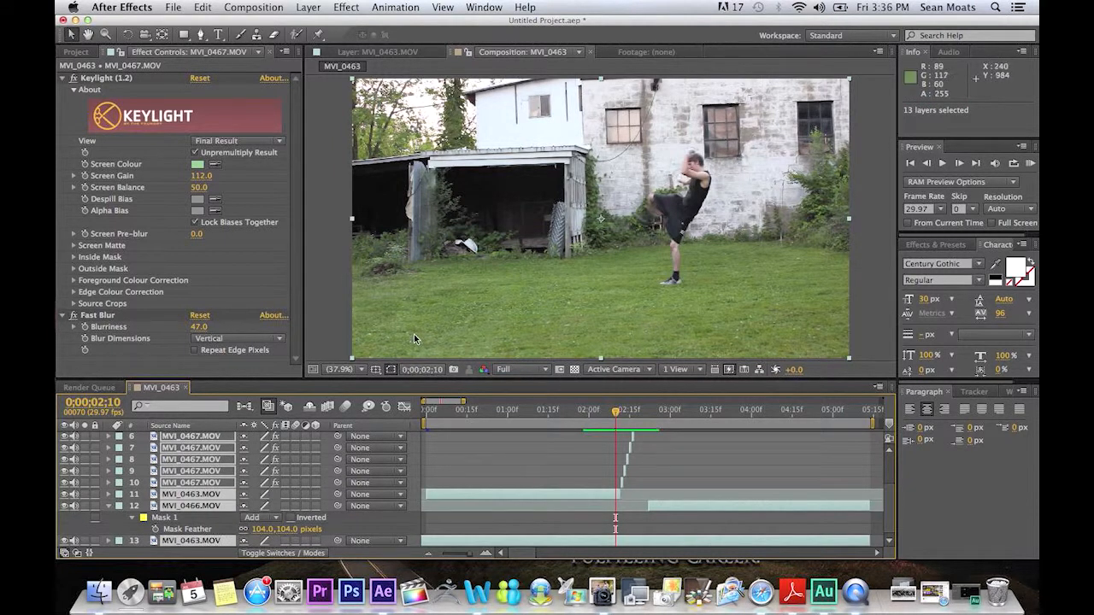
pyautogui.press('p')
# Try moving all 13 layers slightly through their Position values, and undo the change.
pyautogui.moveTo(278, 540); pyautogui.dragTo(282, 540)
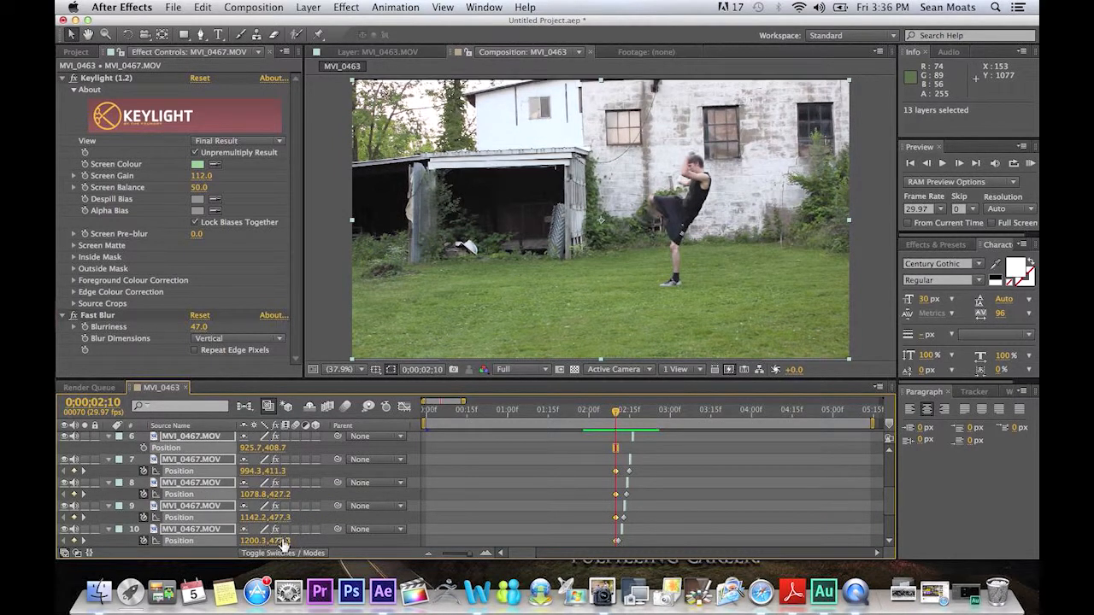
pyautogui.press('super+z')
pyautogui.moveTo(249, 542)
pyautogui.mouseDown()
pyautogui.moveTo(463, 535)
pyautogui.moveTo(317, 532)
pyautogui.moveTo(248, 552)
pyautogui.mouseUp()
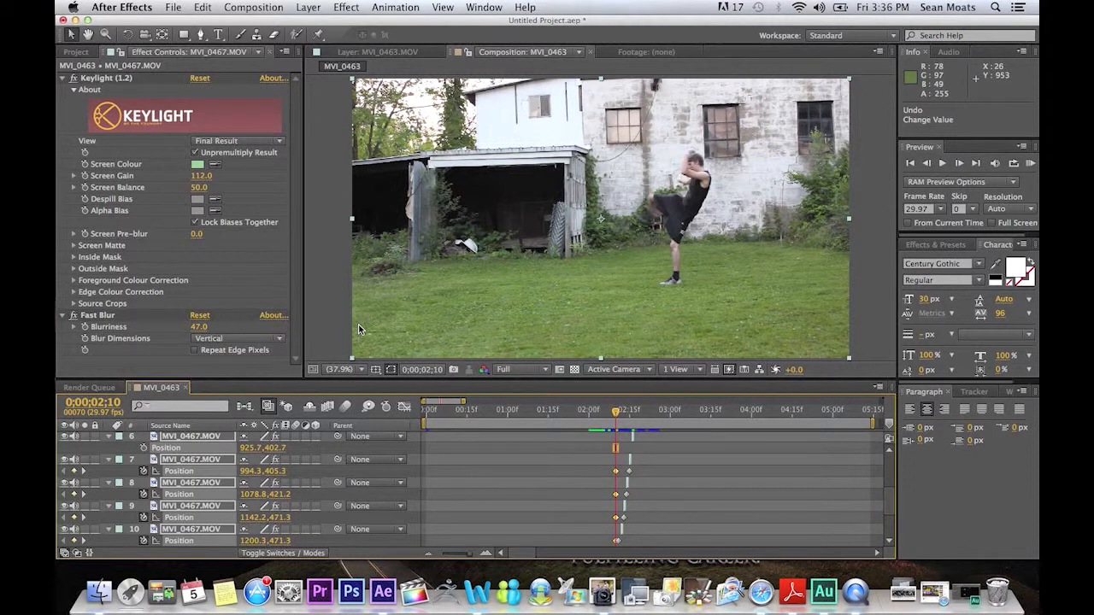
# Replay the run-up and blurred flip several times from about 0;00;01;25 to review the result.
pyautogui.click(608, 410)
pyautogui.moveTo(586, 411); pyautogui.dragTo(576, 413)
pyautogui.press('space')
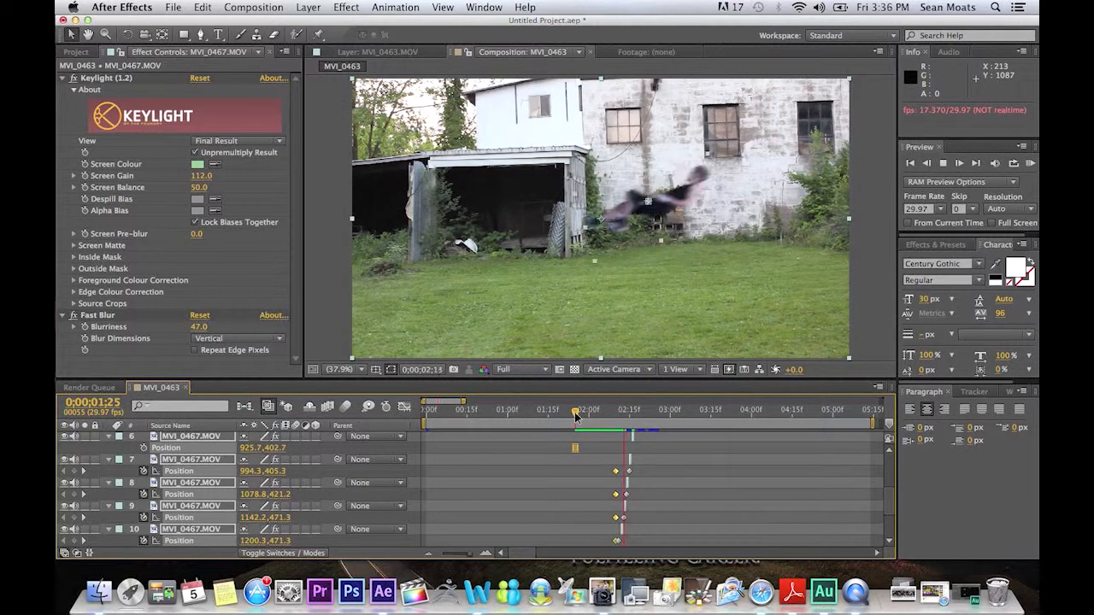
pyautogui.click(583, 417)
pyautogui.press('space')
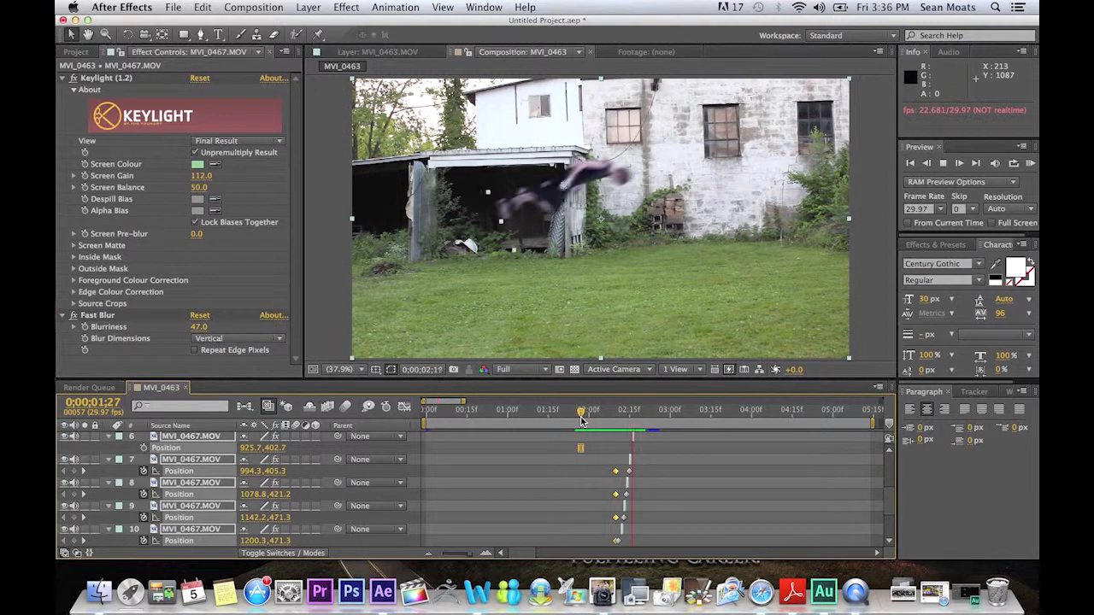
pyautogui.press('space')
pyautogui.press('space')
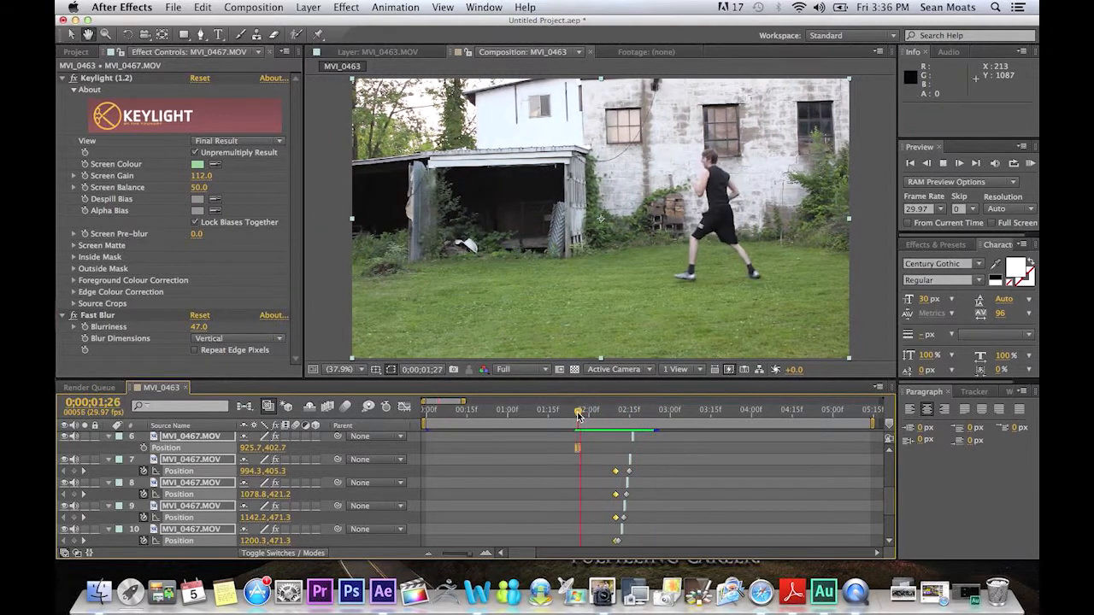
# Restart playback at about 0;00;01;27 to check the run-up into the flip once more.
pyautogui.press('space')
pyautogui.click(577, 416)
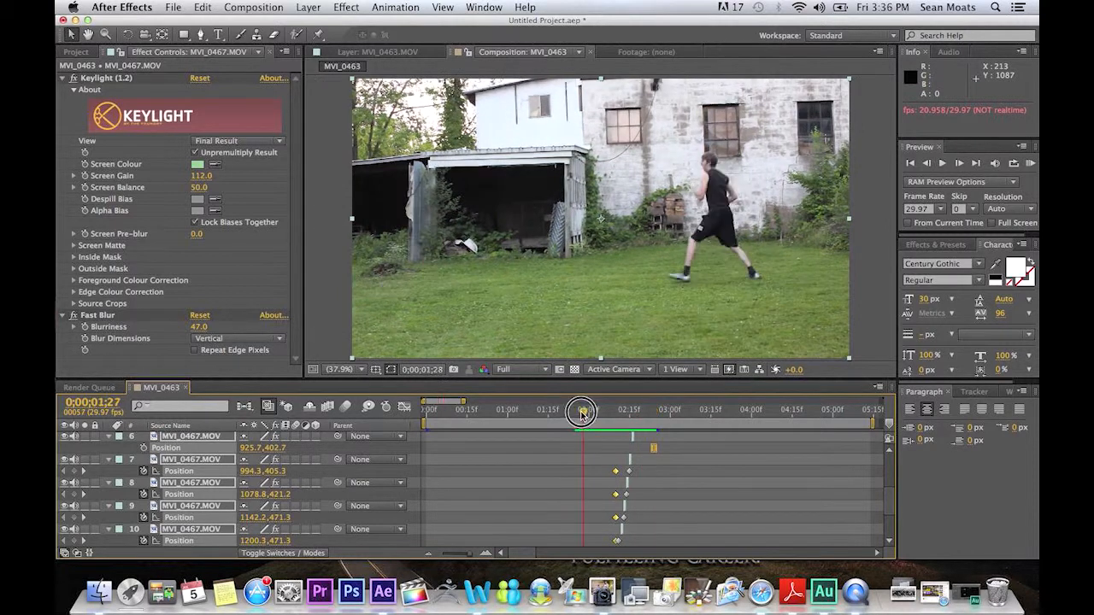
pyautogui.press('space')
# Shift the MVI_0463.MOV clip on layer 11 three frames earlier, keeping its end at 0;00;02;11.
pyautogui.moveTo(579, 416); pyautogui.dragTo(618, 422)
pyautogui.scroll(-2, 605, 488)
pyautogui.scroll(-1, 605, 488)
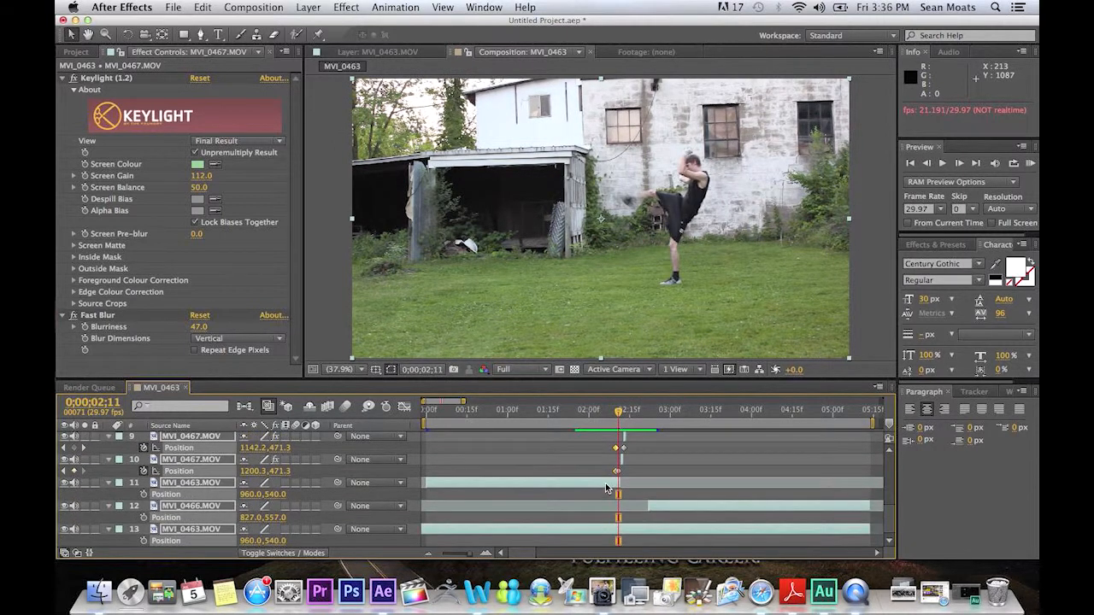
pyautogui.click(599, 485)
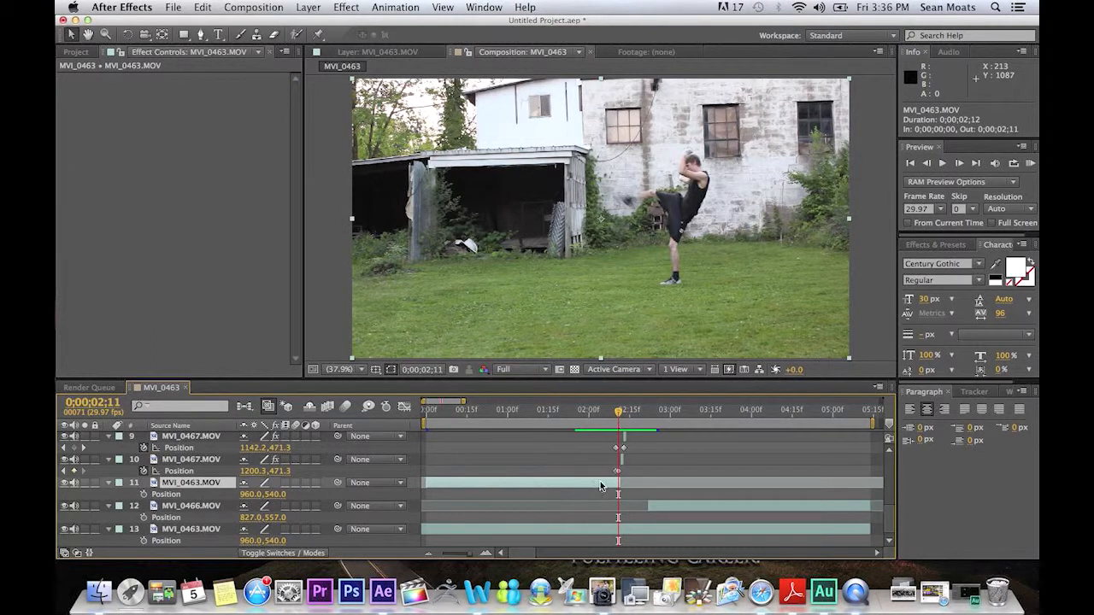
pyautogui.moveTo(600, 485); pyautogui.dragTo(592, 484)
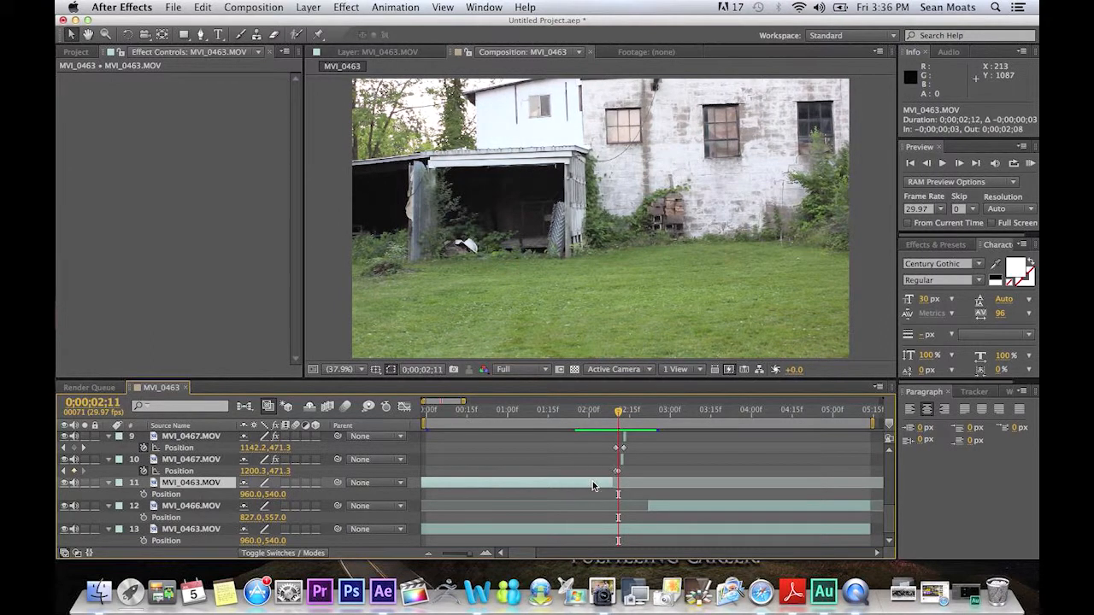
pyautogui.press('super+z')
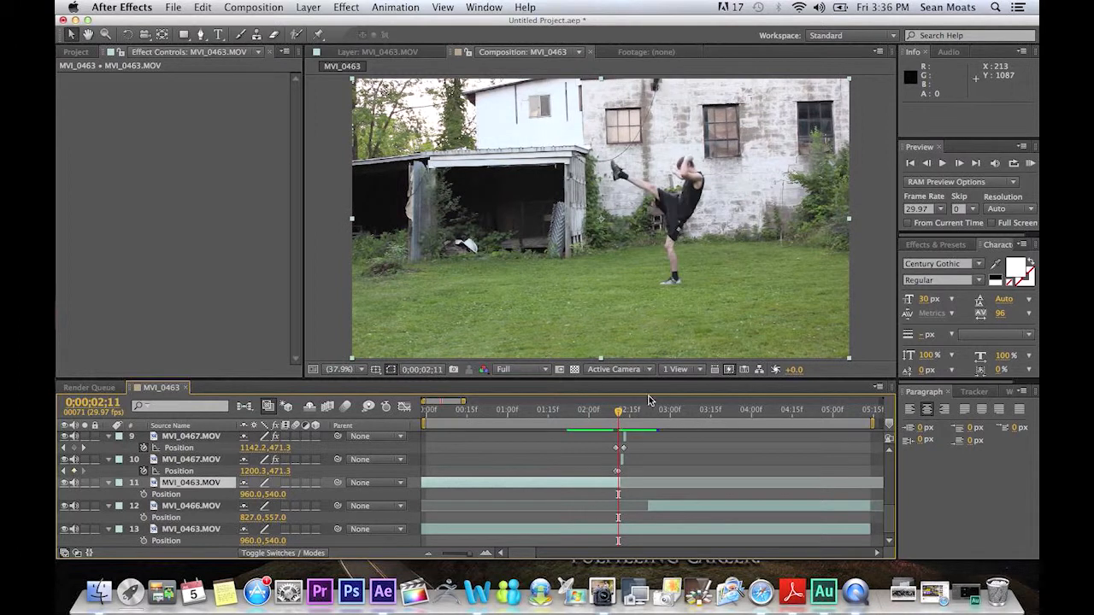
# Play the flip from 0;00;02;05 and again from 0;00;02;03 to check the take-off timing.
pyautogui.click(602, 411)
pyautogui.press('space')
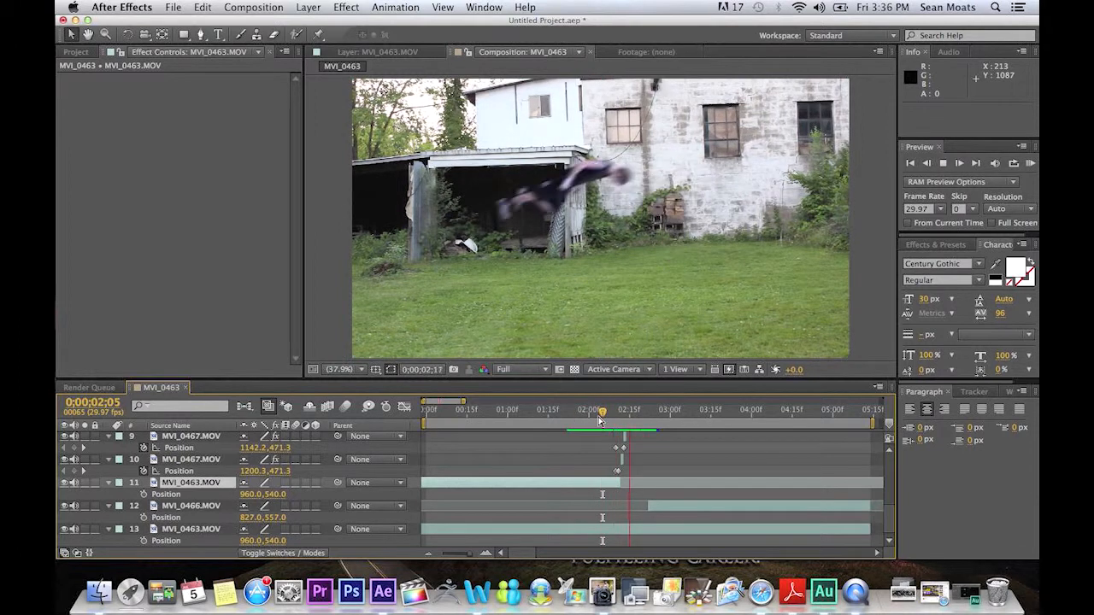
pyautogui.click(597, 414)
pyautogui.press('space')
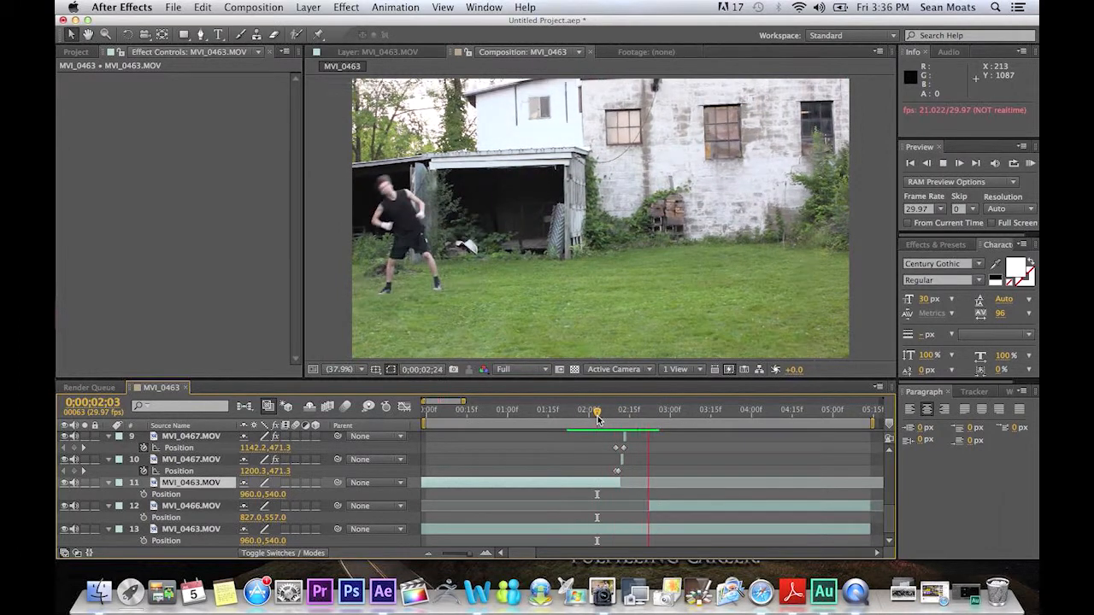
# Scrub between the flip pose at 0;00;02;17 and the kick at 0;00;02;11, and go back to the run-up at 0;00;01;21.
pyautogui.click(609, 417)
pyautogui.moveTo(609, 416); pyautogui.dragTo(636, 424)
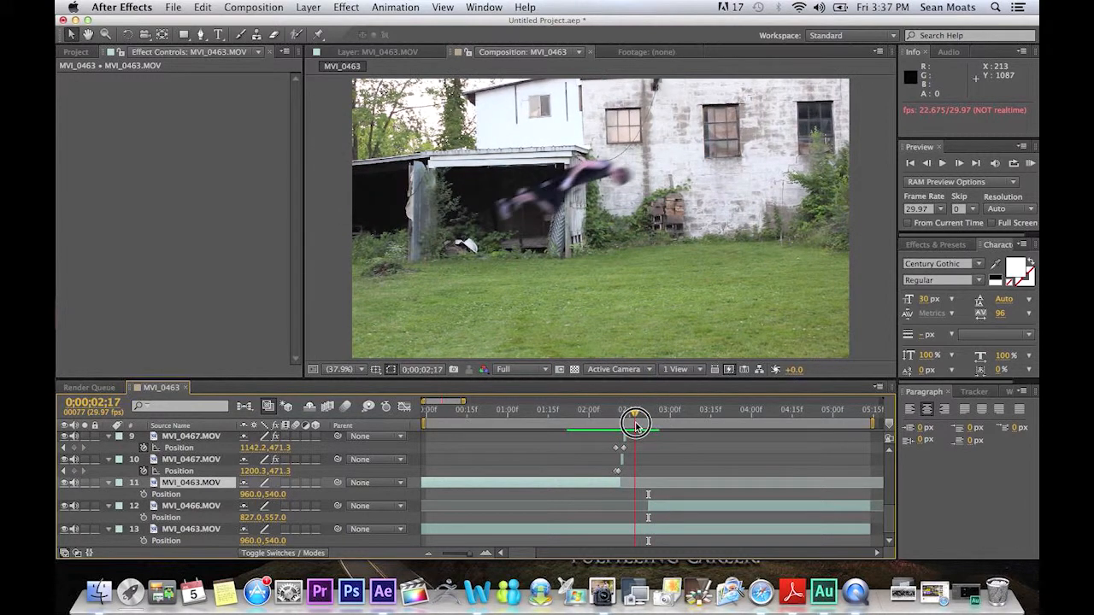
pyautogui.moveTo(636, 425); pyautogui.dragTo(619, 426)
pyautogui.rightClick(618, 426)
pyautogui.click(619, 420)
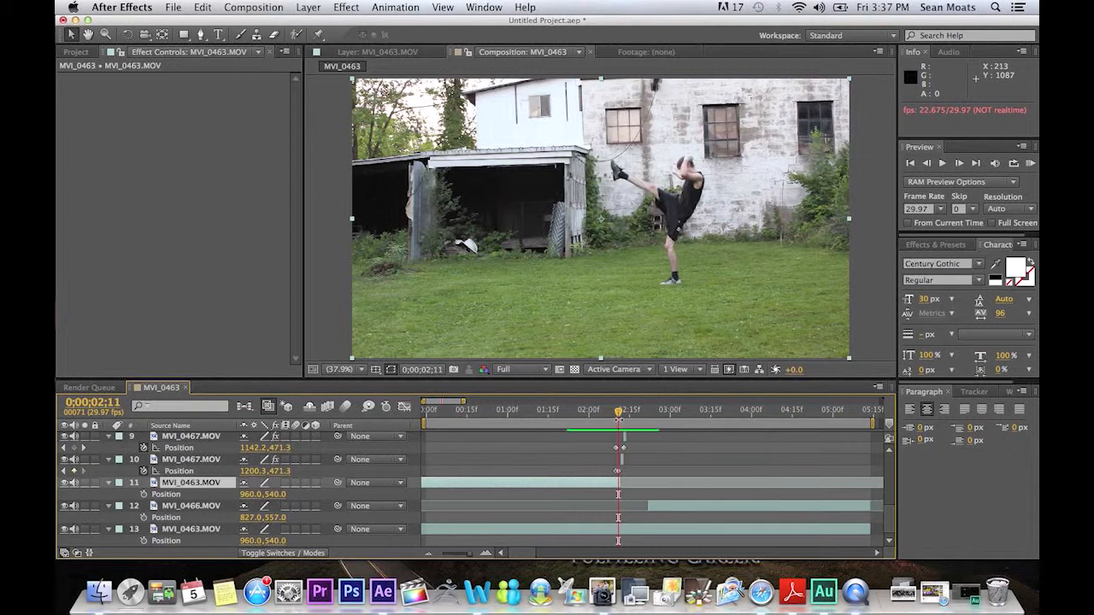
pyautogui.moveTo(621, 416); pyautogui.dragTo(566, 440)
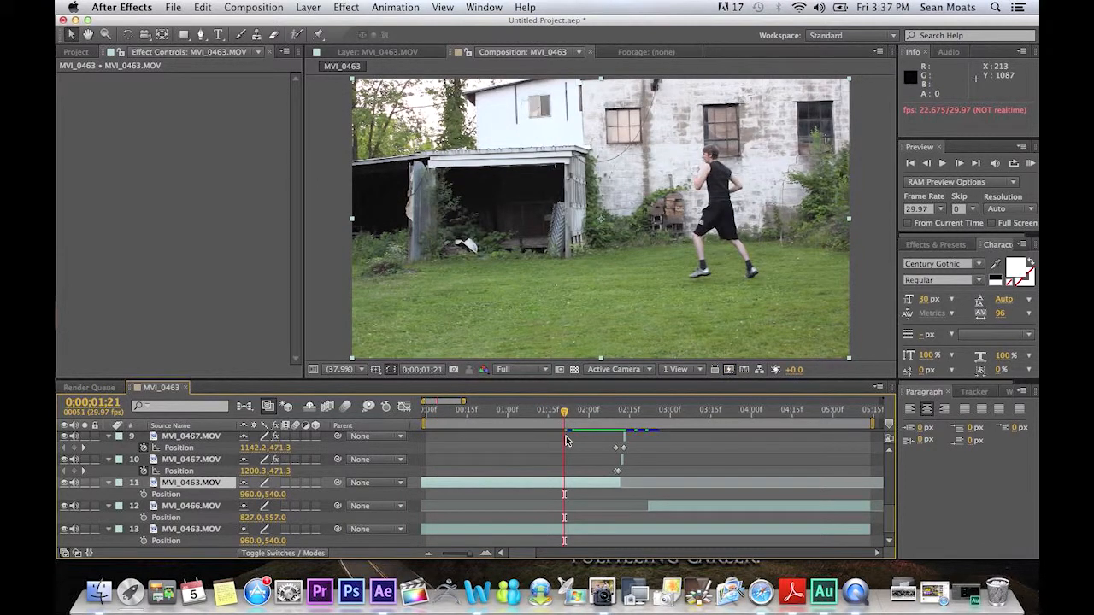